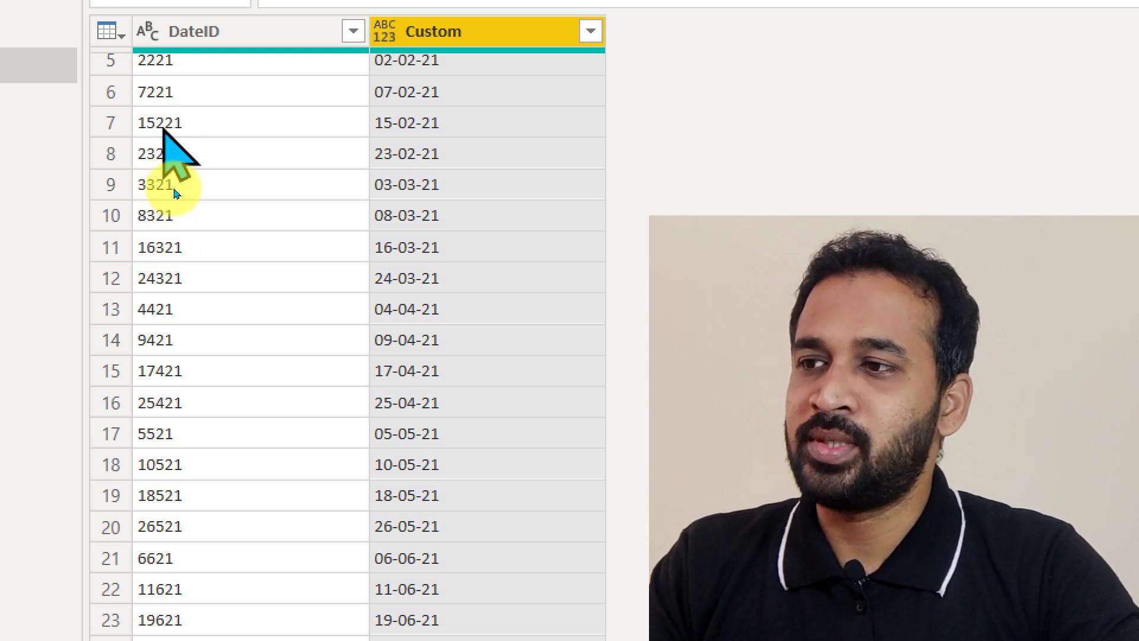
Step: Examine the DateID values row by row against the dates in the Custom column
scroll(196, 281, down, 2)
scroll(197, 281, down, 4)
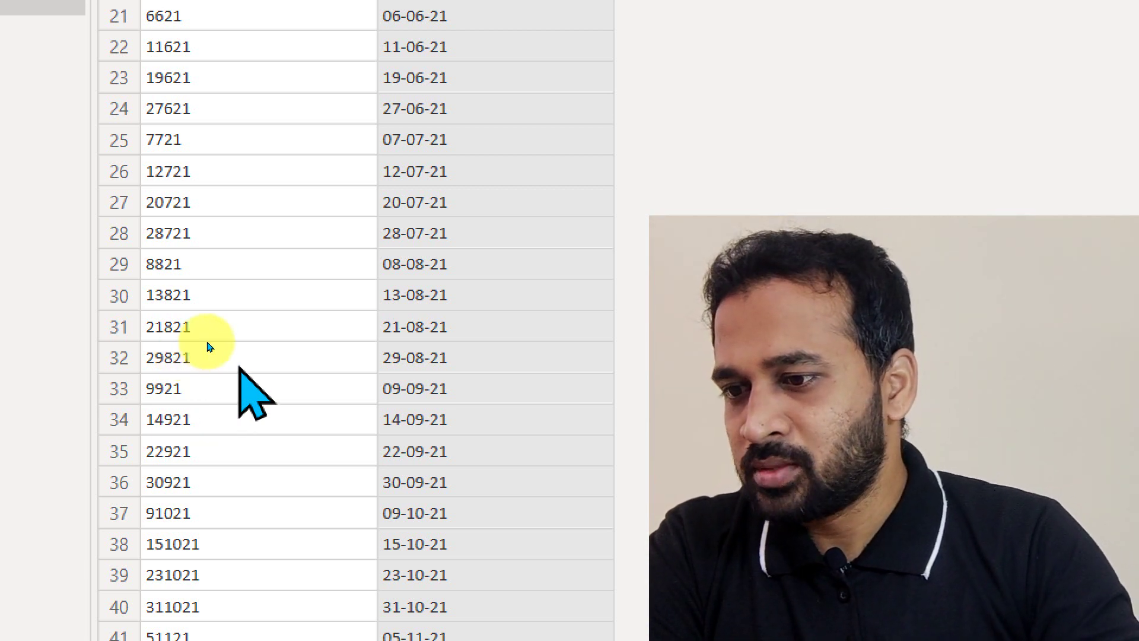
scroll(172, 446, down, 1)
scroll(184, 457, down, 3)
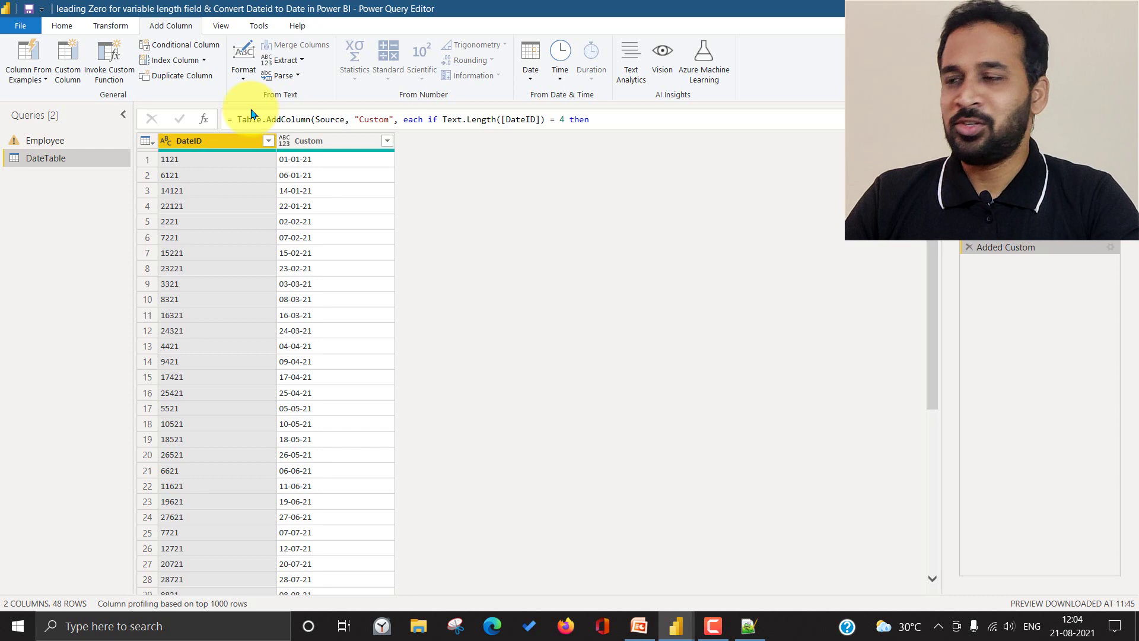
Step: Start a new custom column in DateTable and name it Demo
click(60, 53)
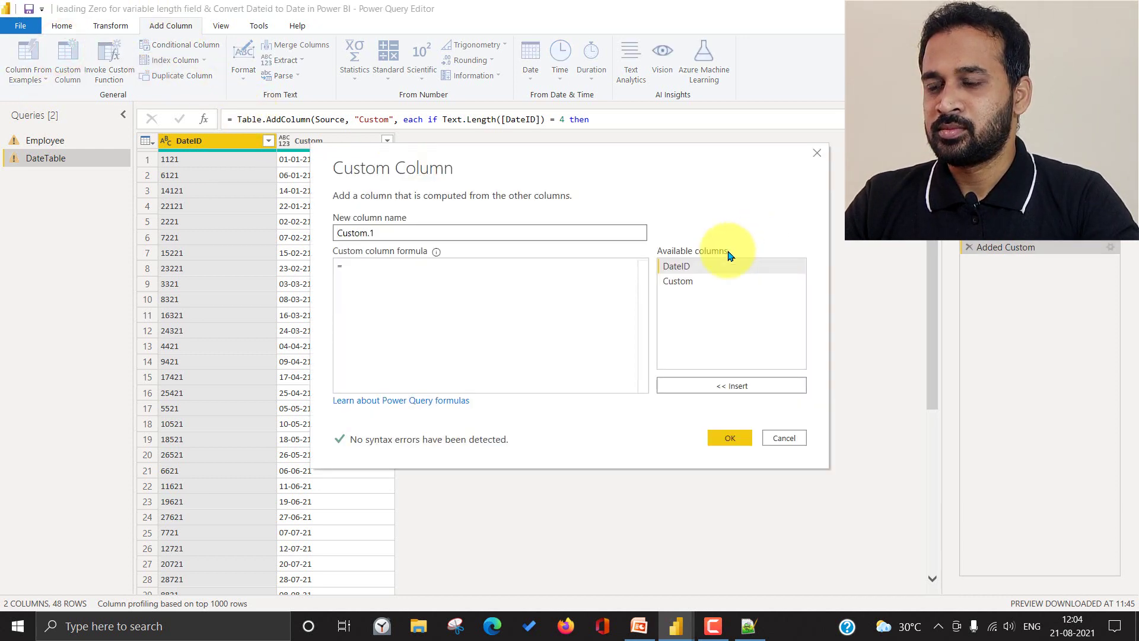
triple_click(409, 232)
text(Dem)
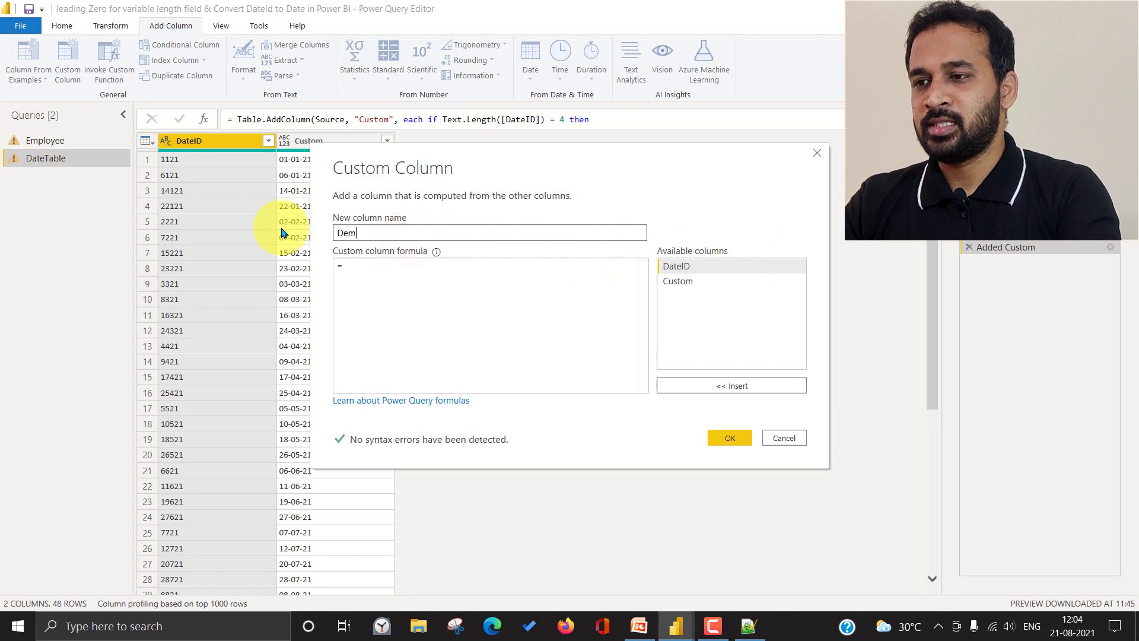
text(o)
Step: Begin the Demo column formula with the condition if Text.Length([DateID]) = 4 then, followed by a line break
click(385, 271)
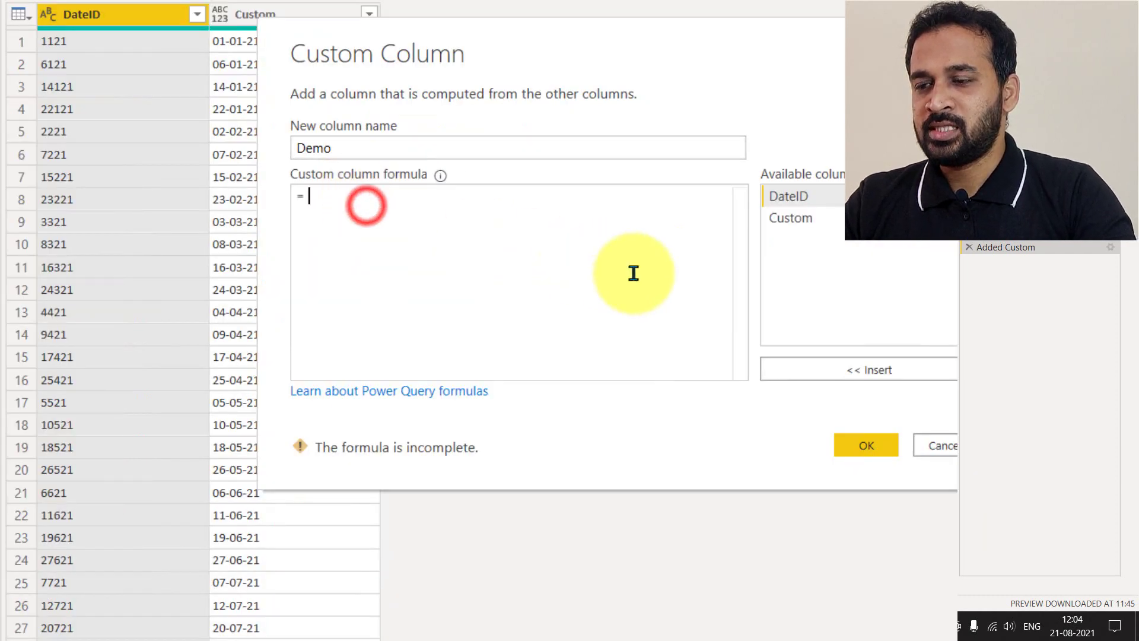
text(if )
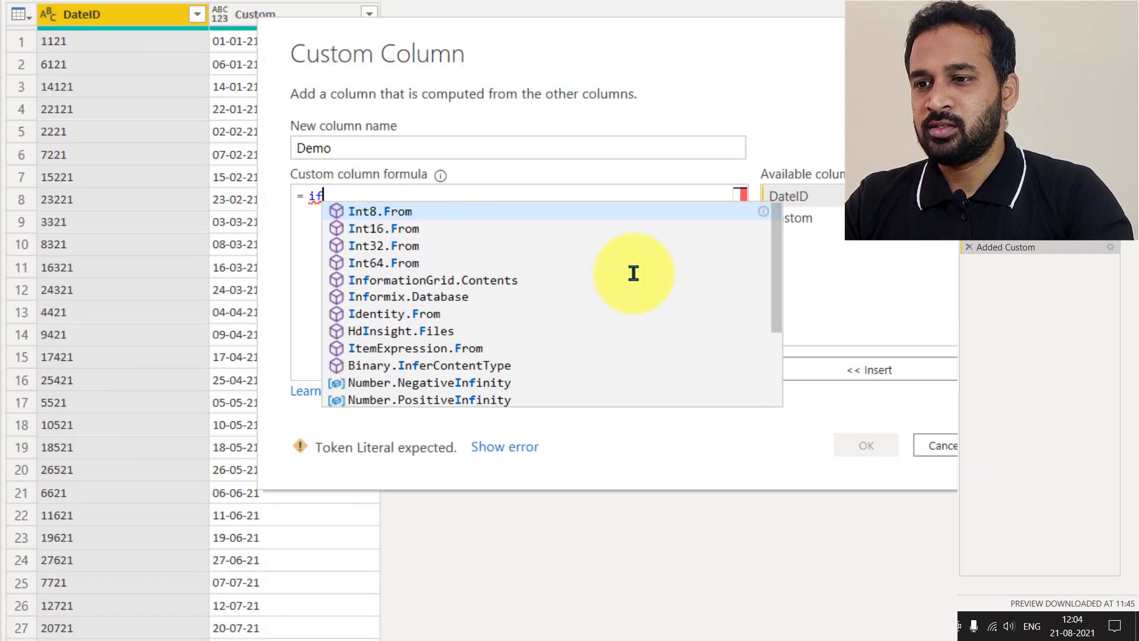
text(Text)
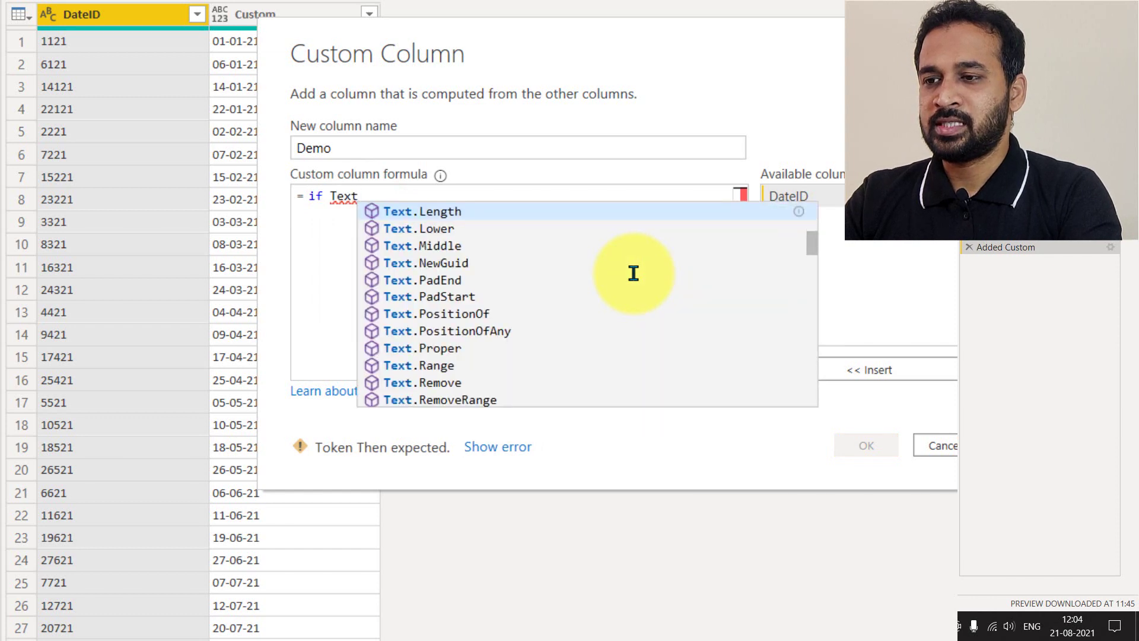
key(Tab)
text(()
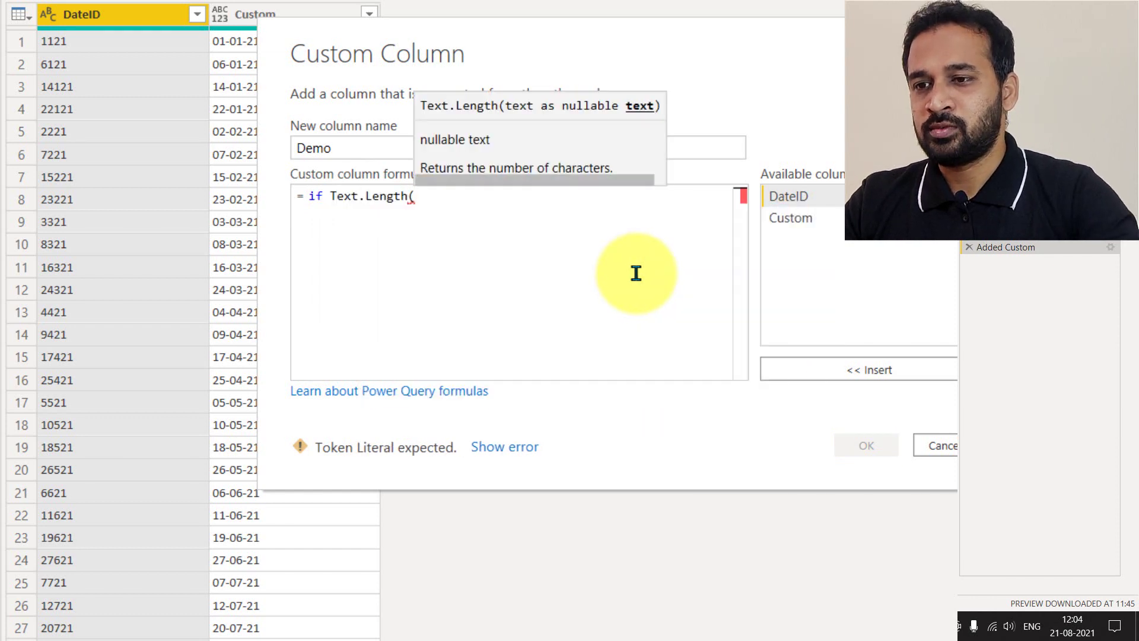
double_click(776, 205)
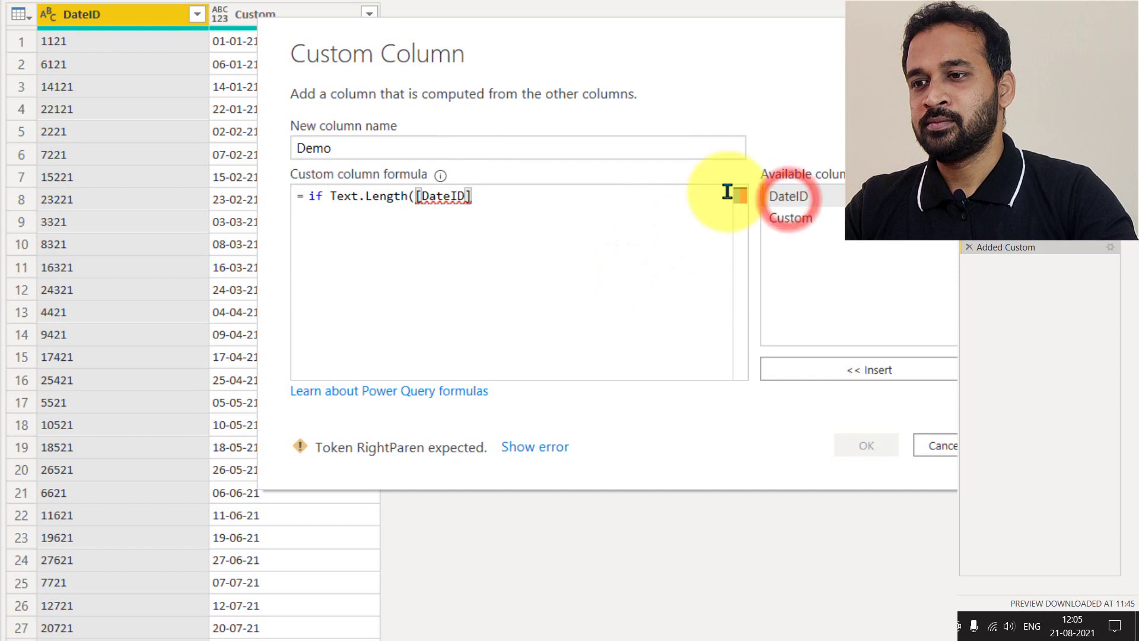
key(BackSpace)
text())
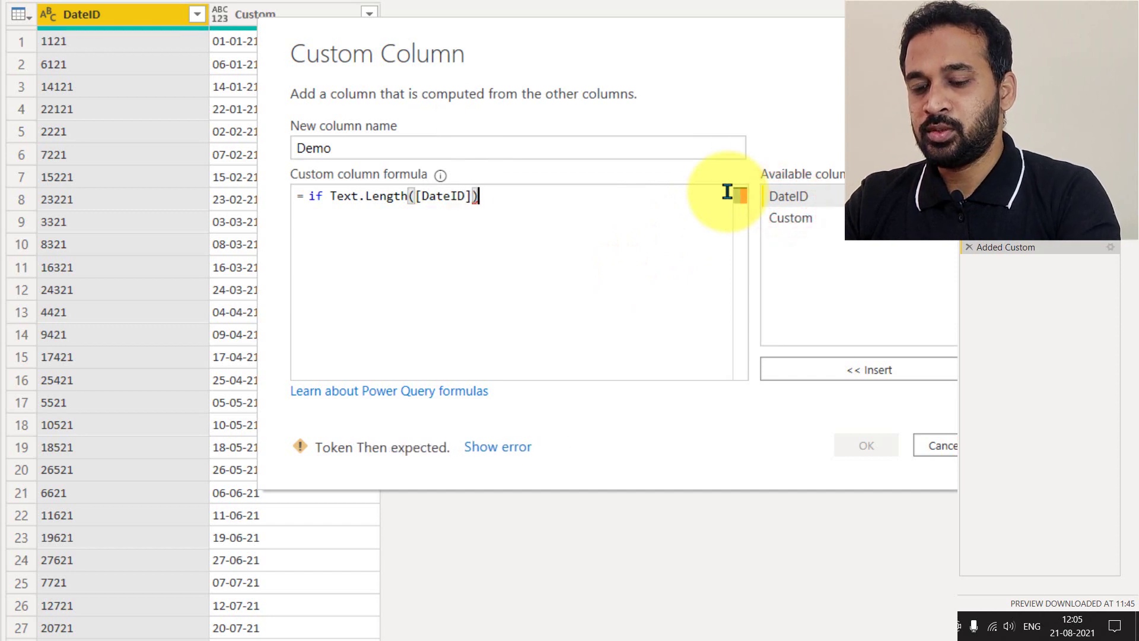
text( = 4 t)
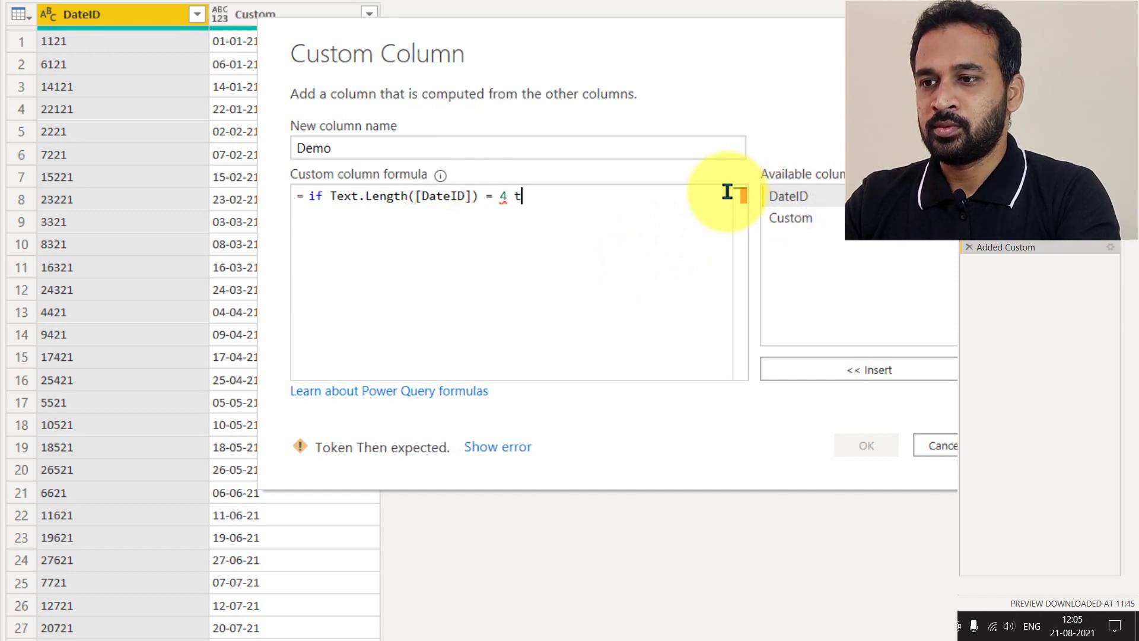
text(hen)
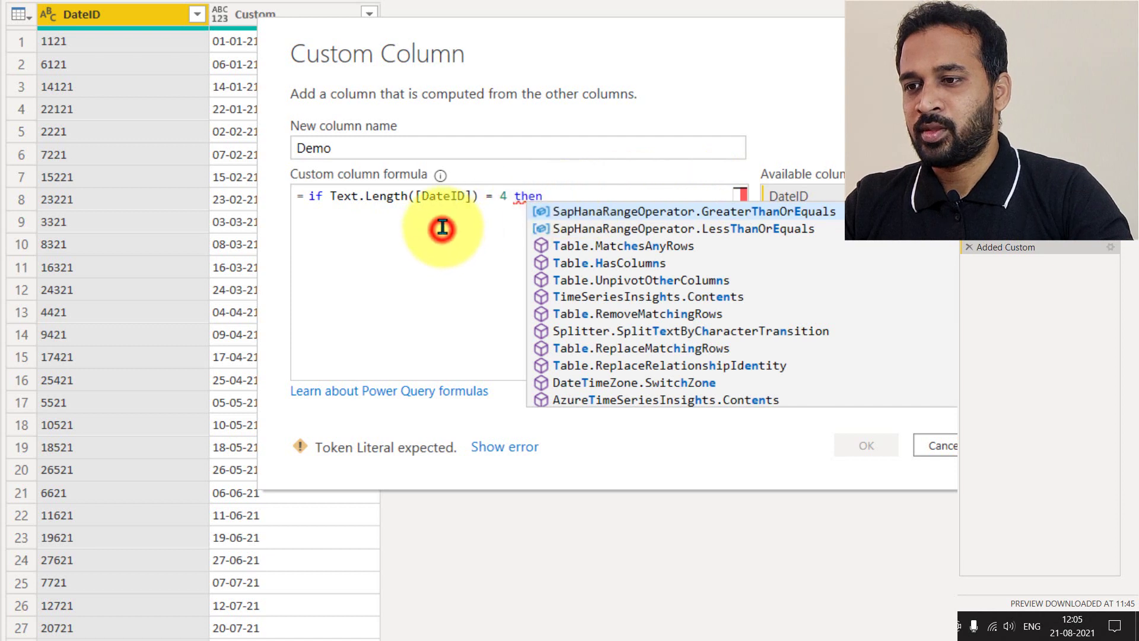
click(441, 228)
key(Return)
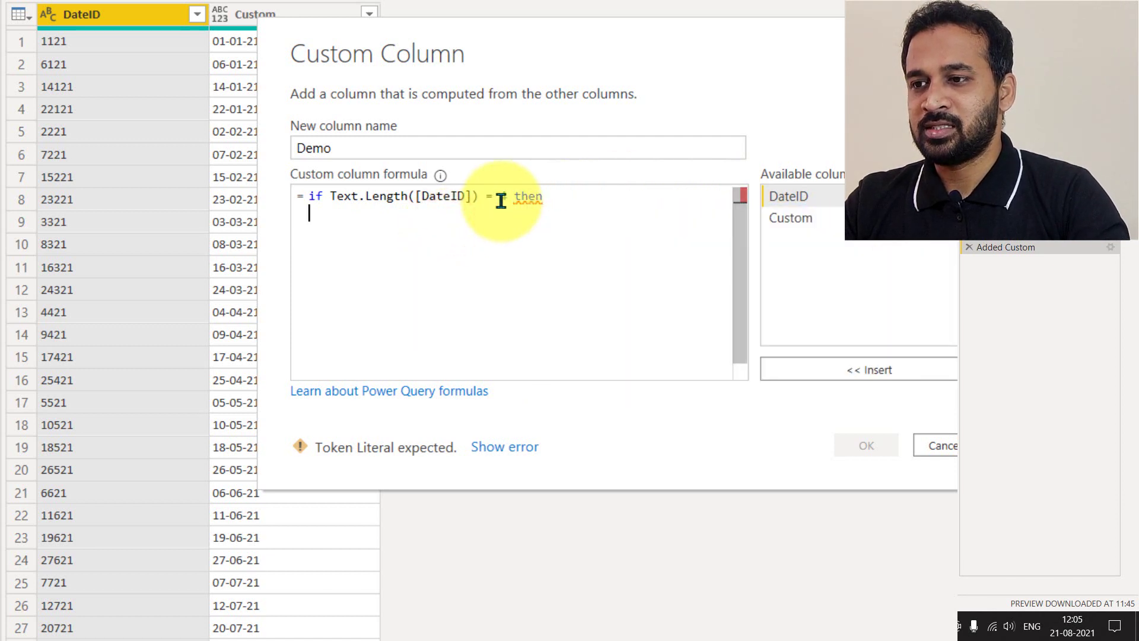
Step: Add the day part for four-character IDs: a leading "0" joined to Text.Start([DateID],1) and a "-" separator
text(")
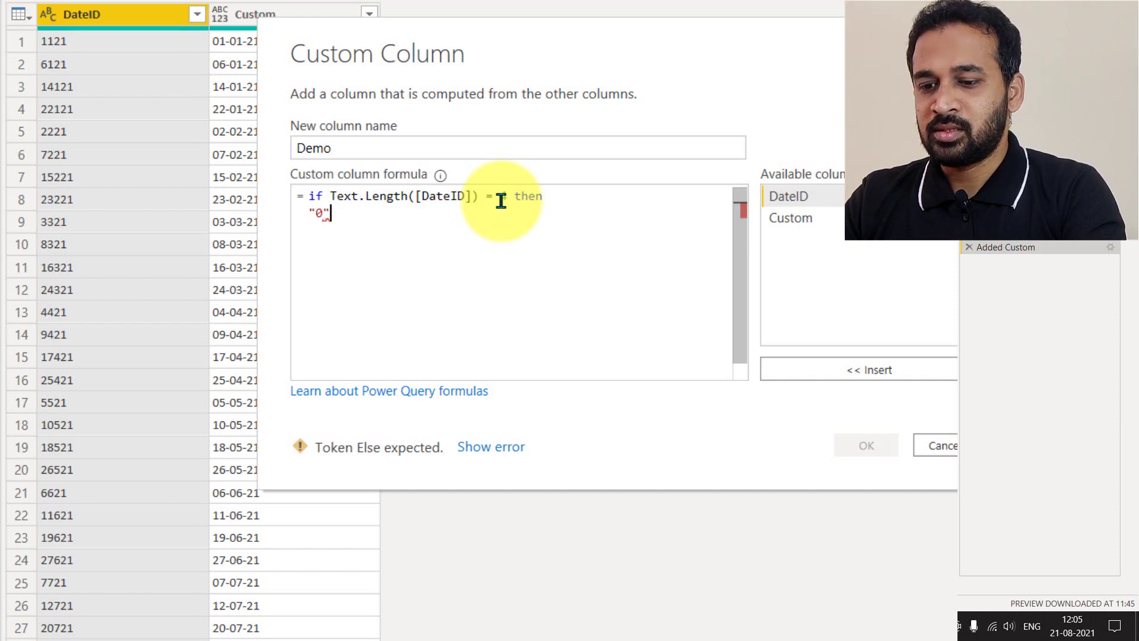
text(0"&)
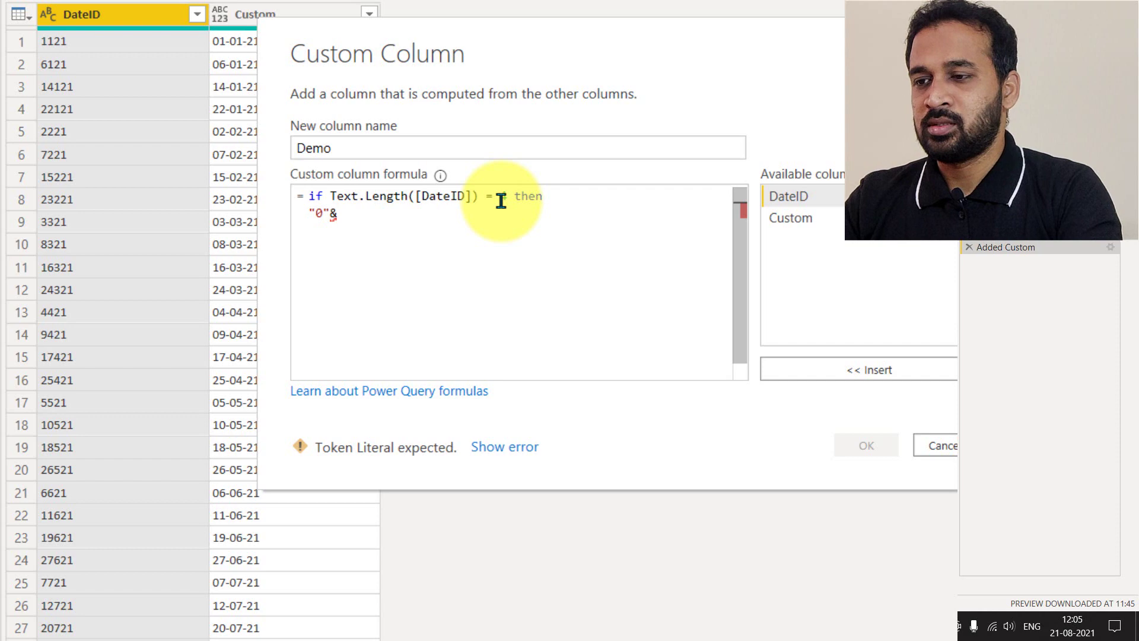
text(text.st)
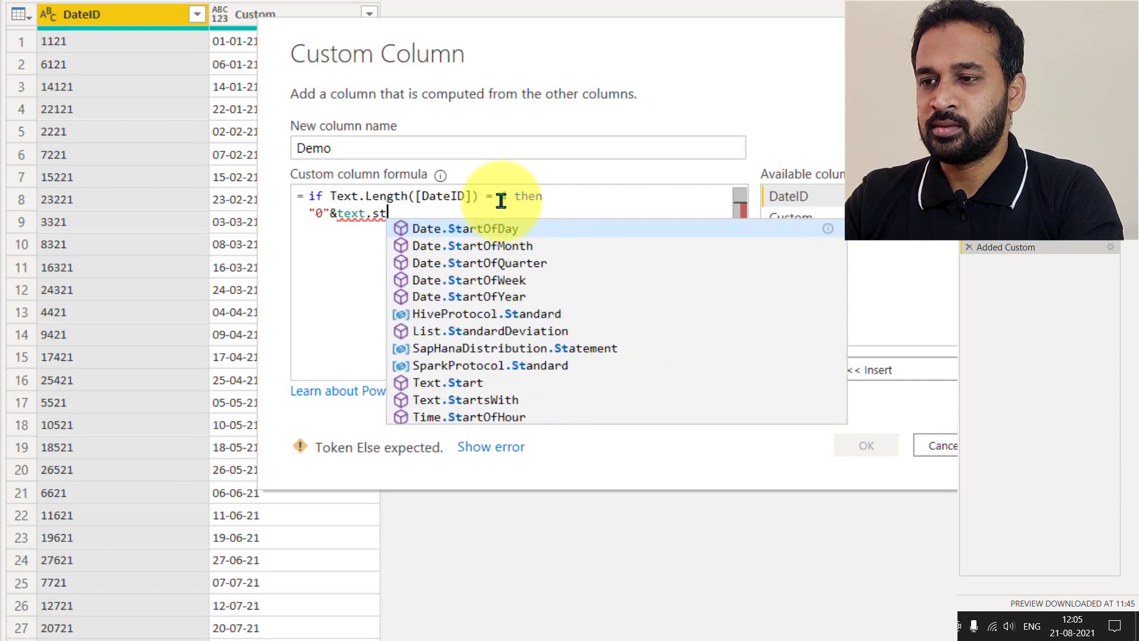
text(art)
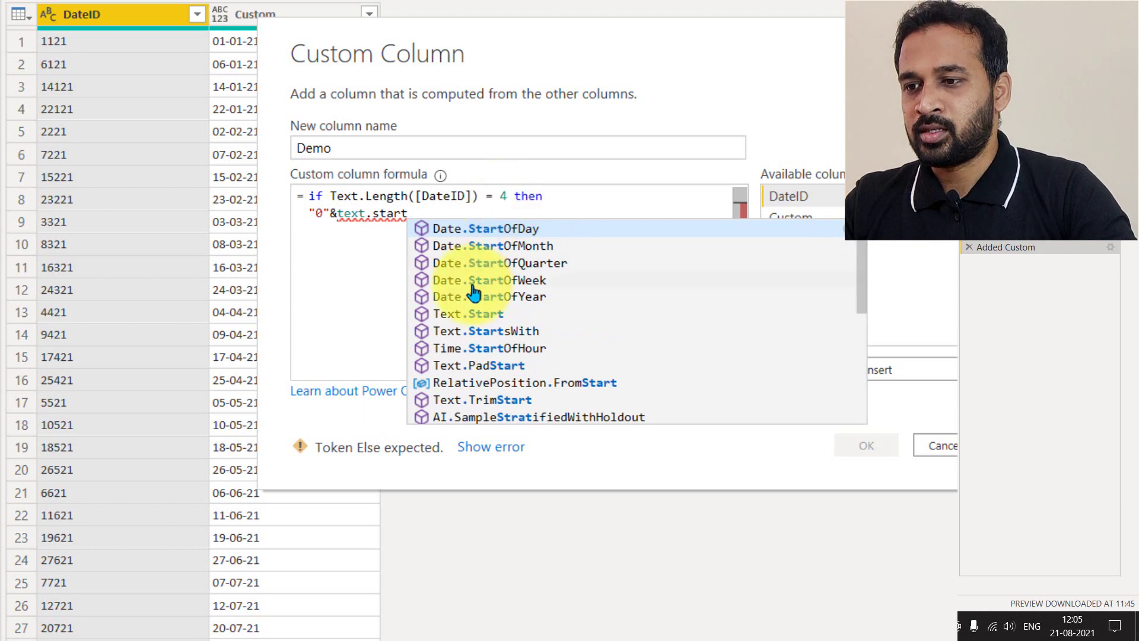
click(490, 313)
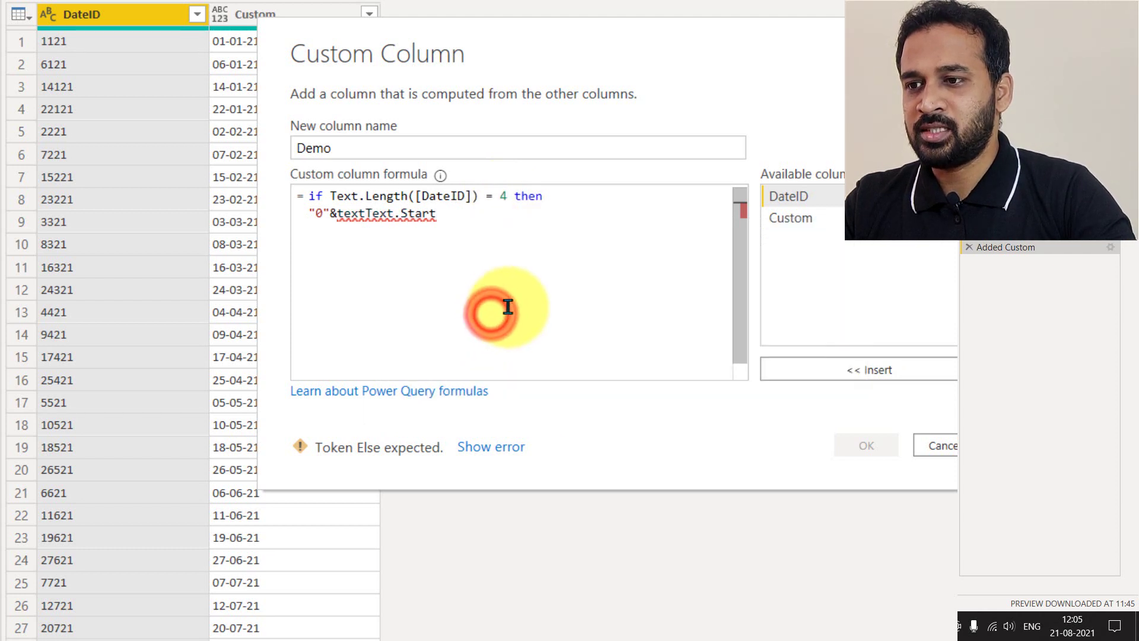
text(()
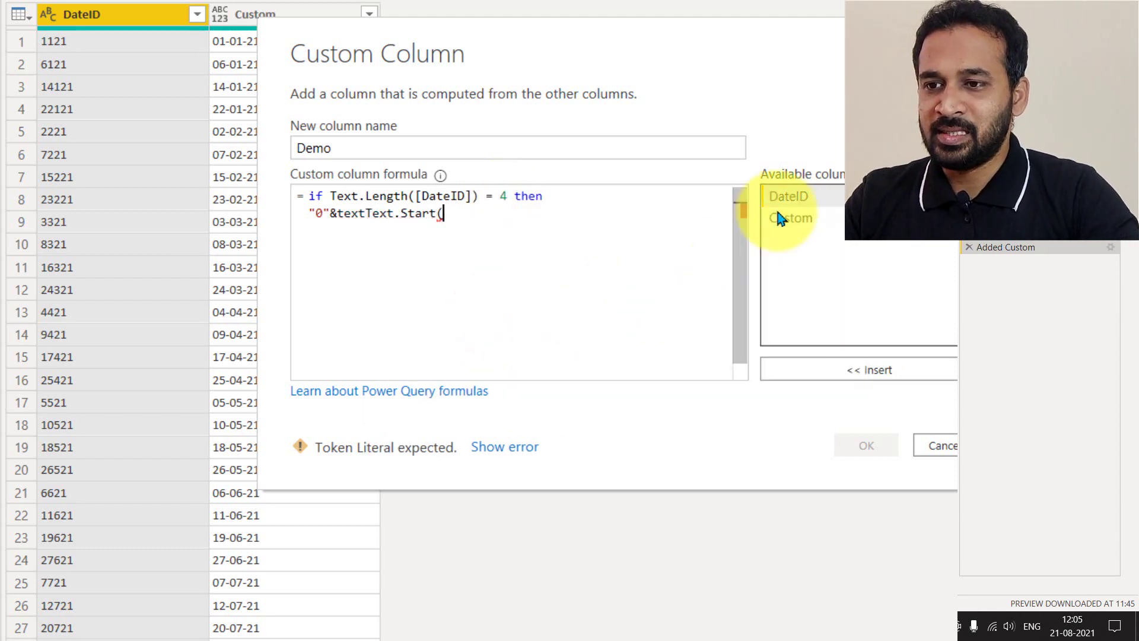
double_click(801, 198)
text(,)
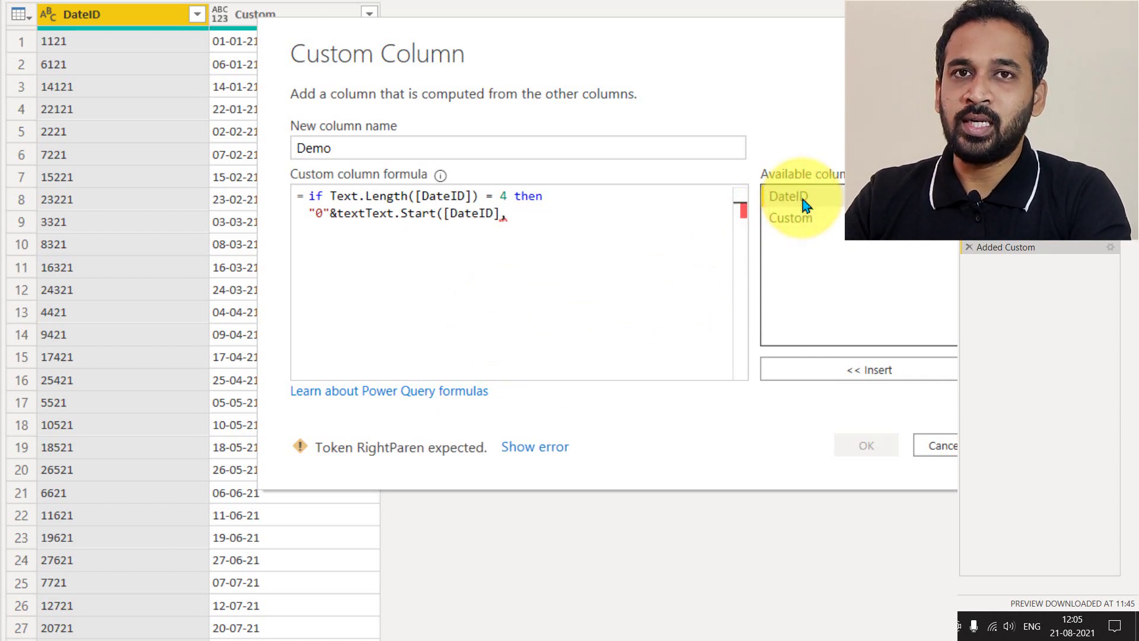
text(1))
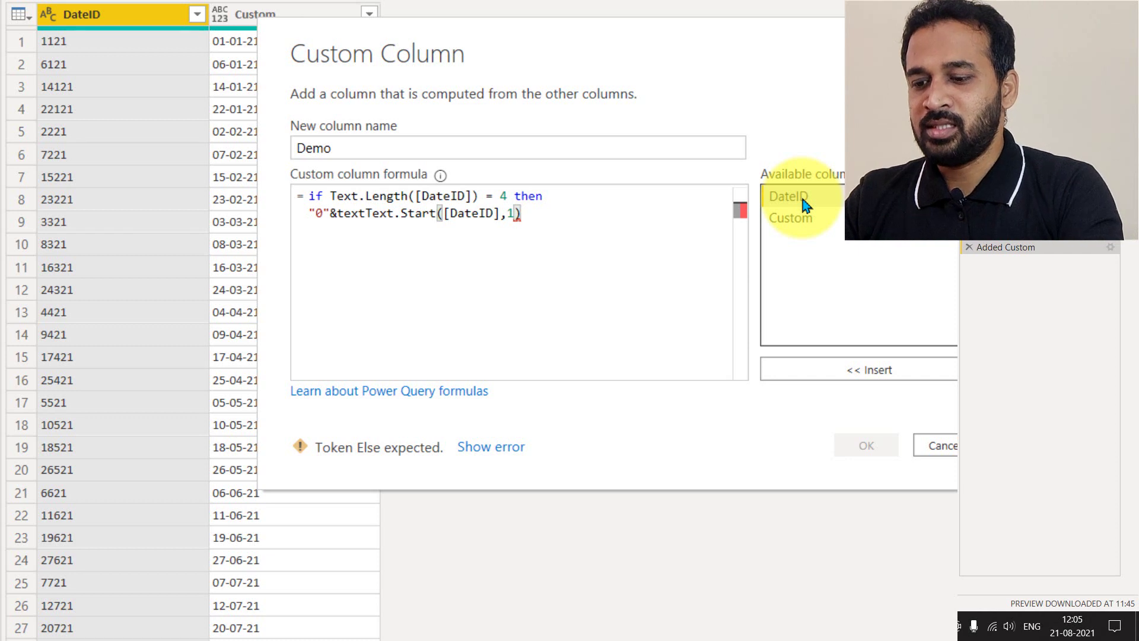
text(&)
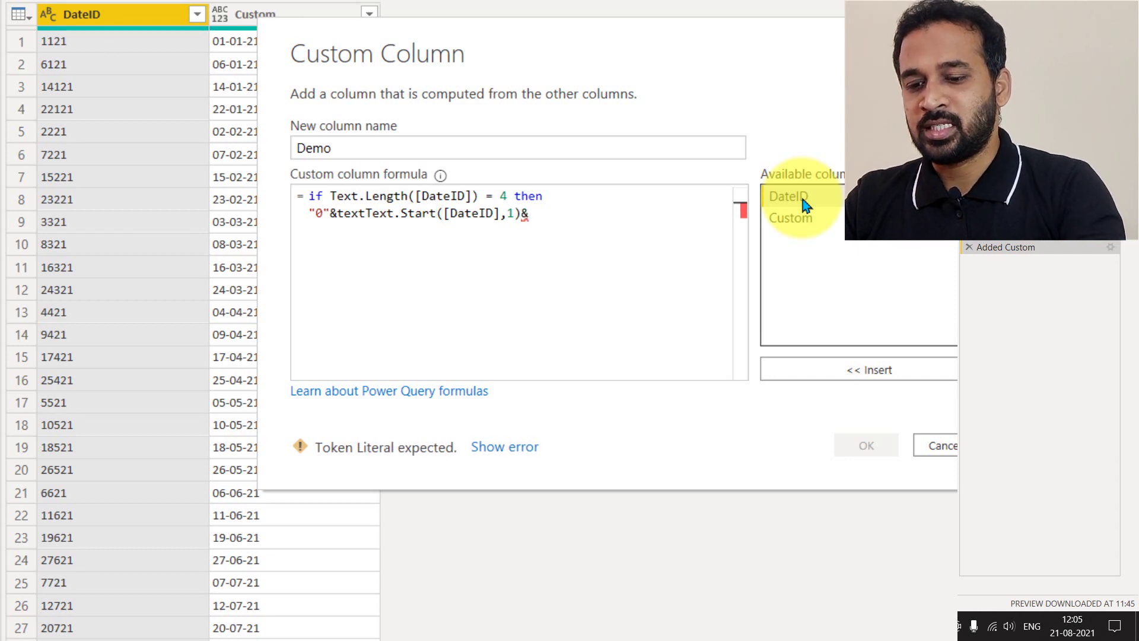
text("-")
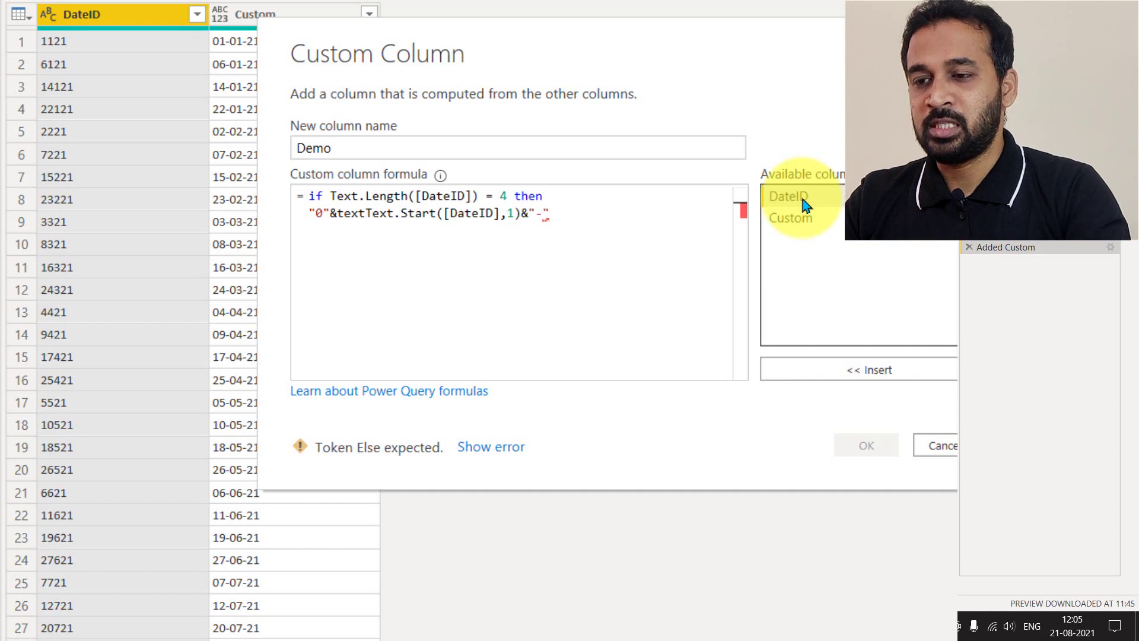
text(-)
Step: Continue the concatenation on a new line with "0"& and remove the stray text prefix before Text.Start
key(Return)
text("0)
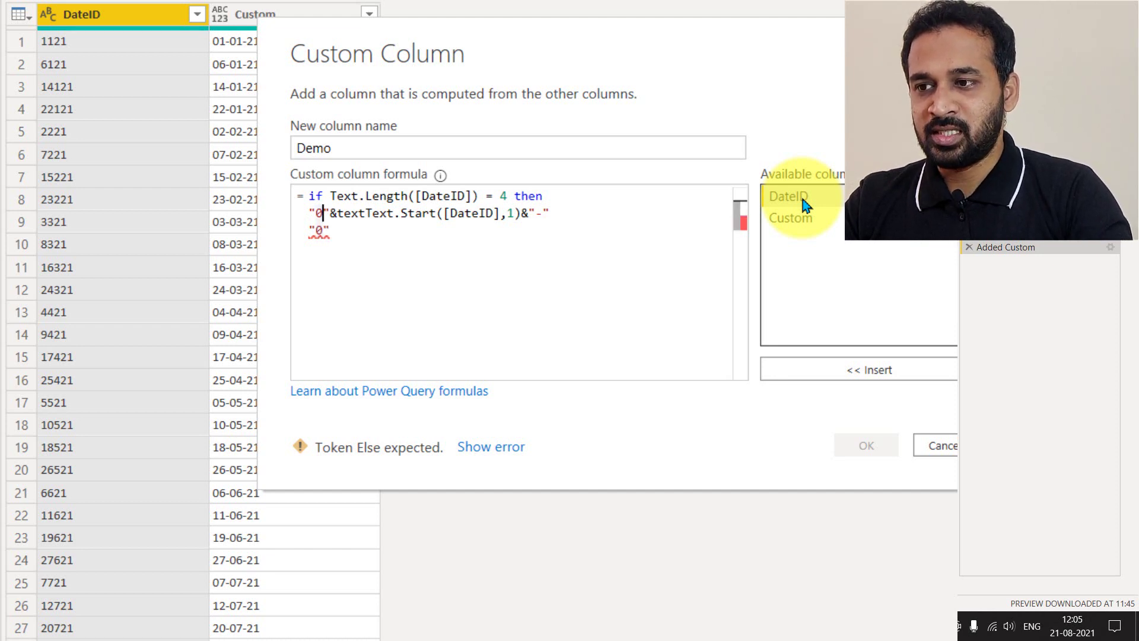
text(& )
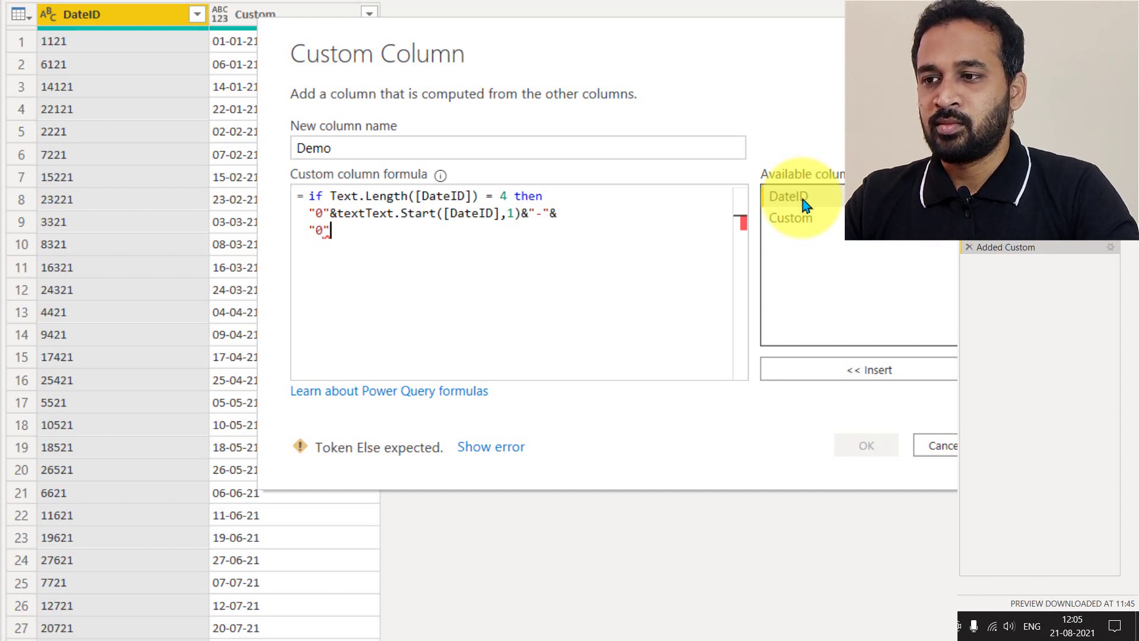
text("0"&)
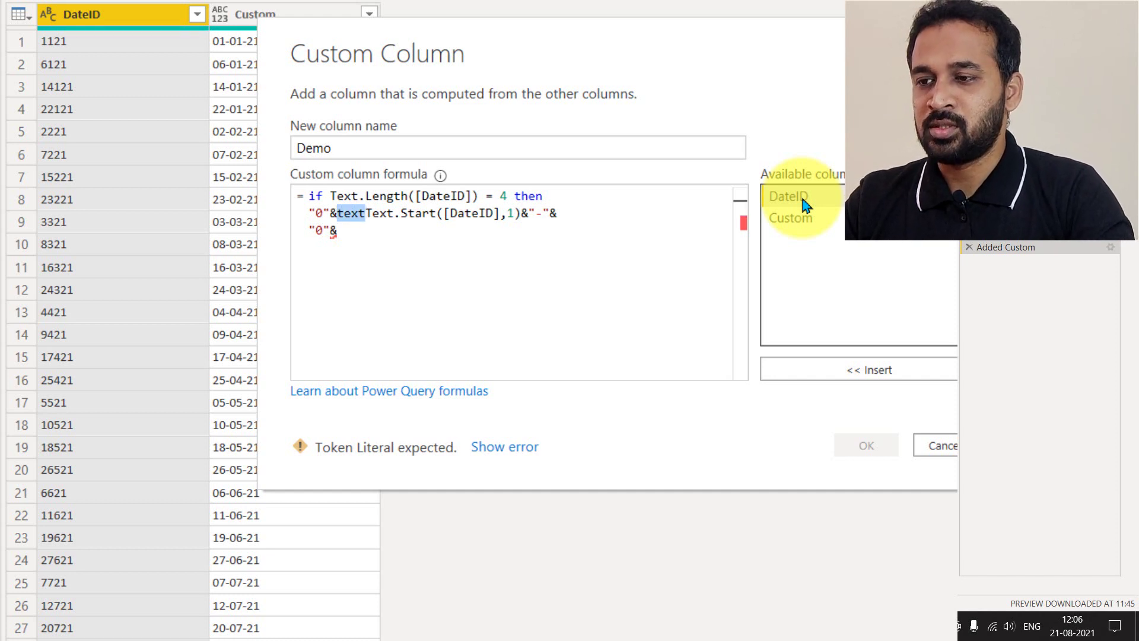
key(BackSpace)
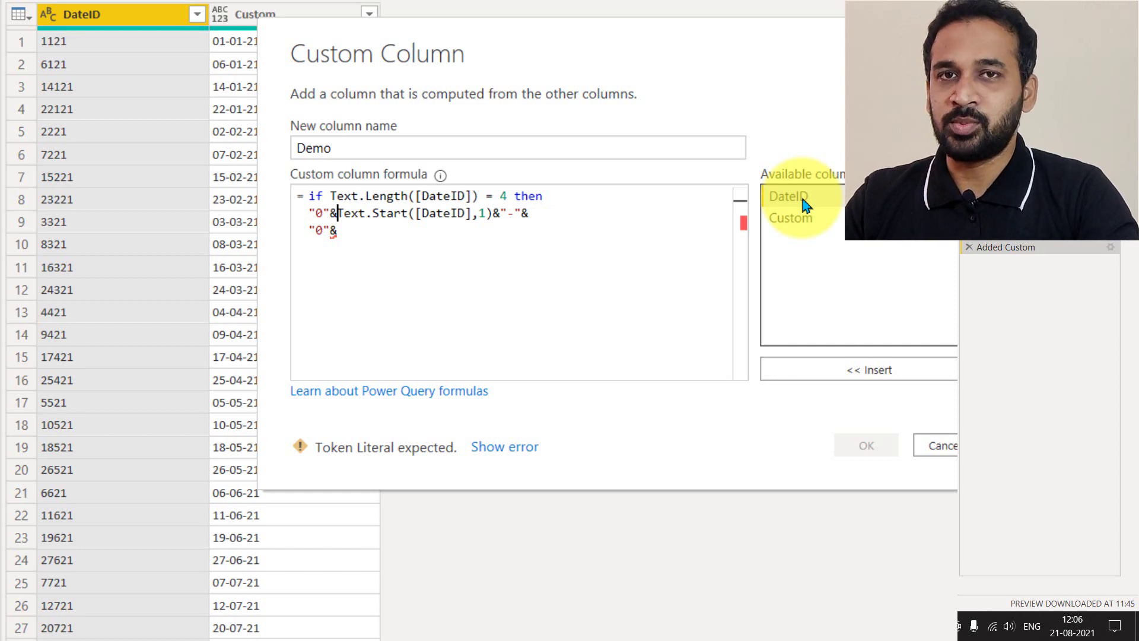
Step: Add the Text.Middle function with an opening parenthesis after the second "0"& and remove the duplicated Text prefix
text(Text)
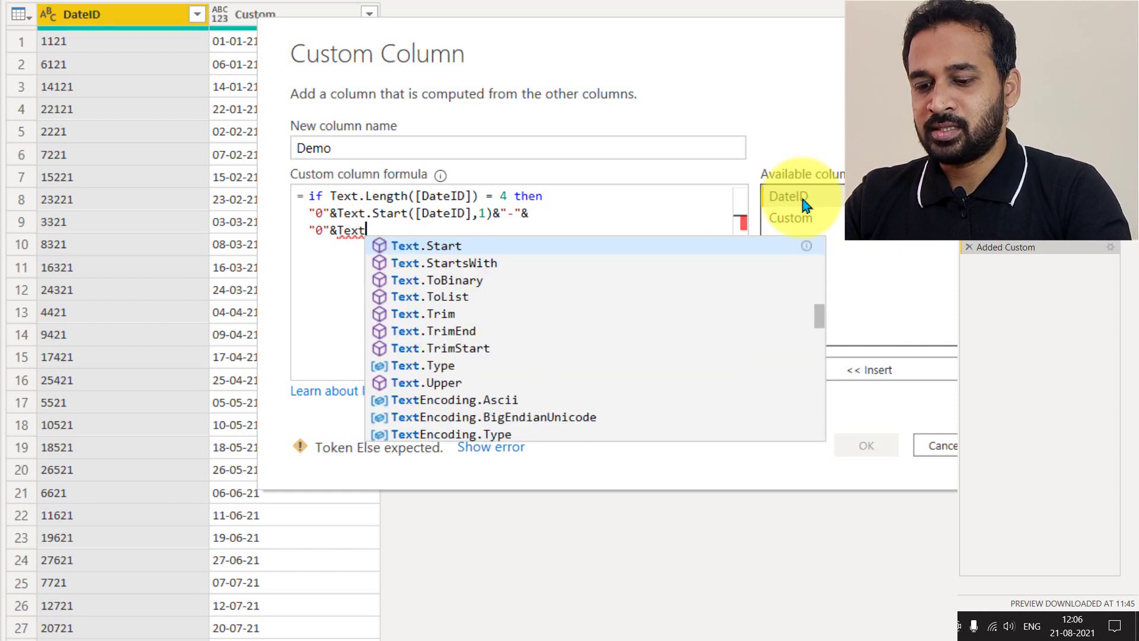
text(.mi)
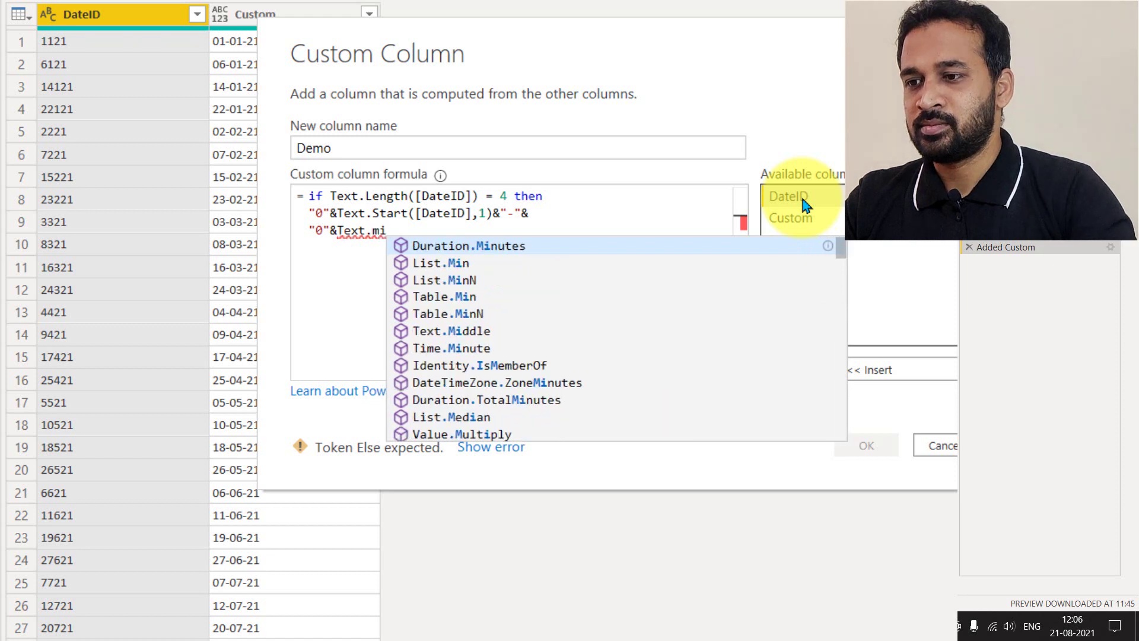
key(Down)
key(Down)
key(Down)
key(Down)
key(Down)
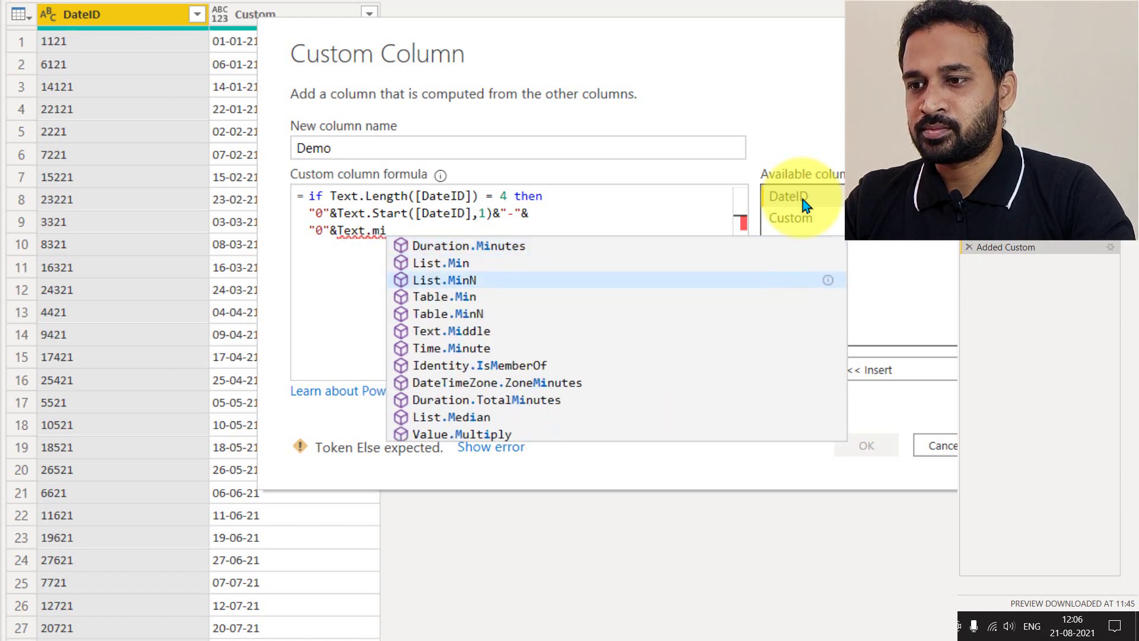
text(d)
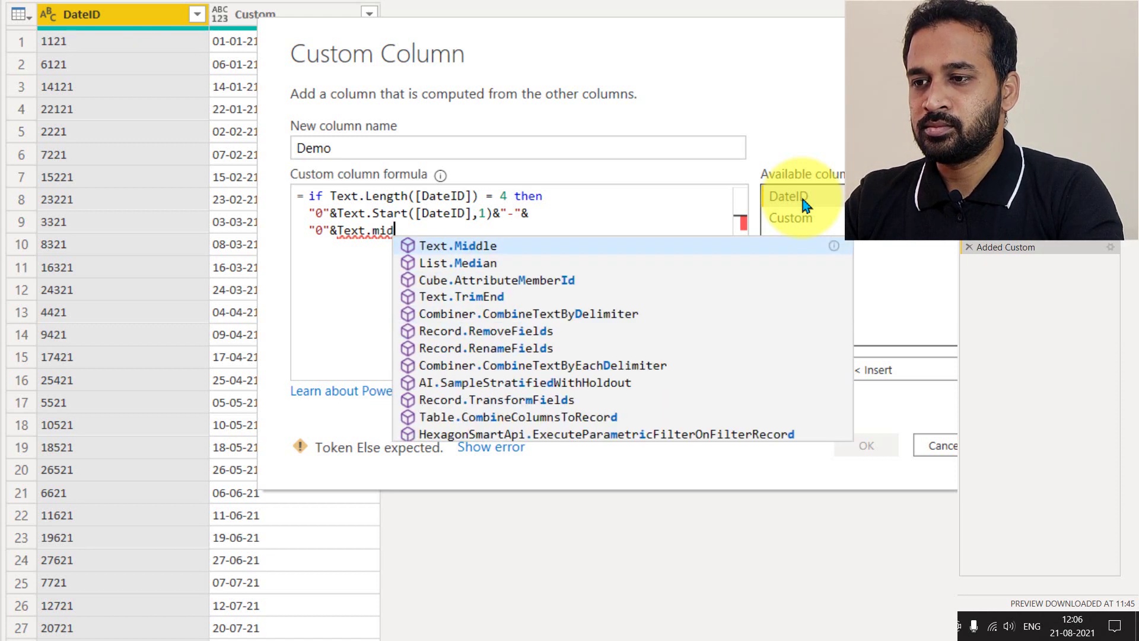
key(Tab)
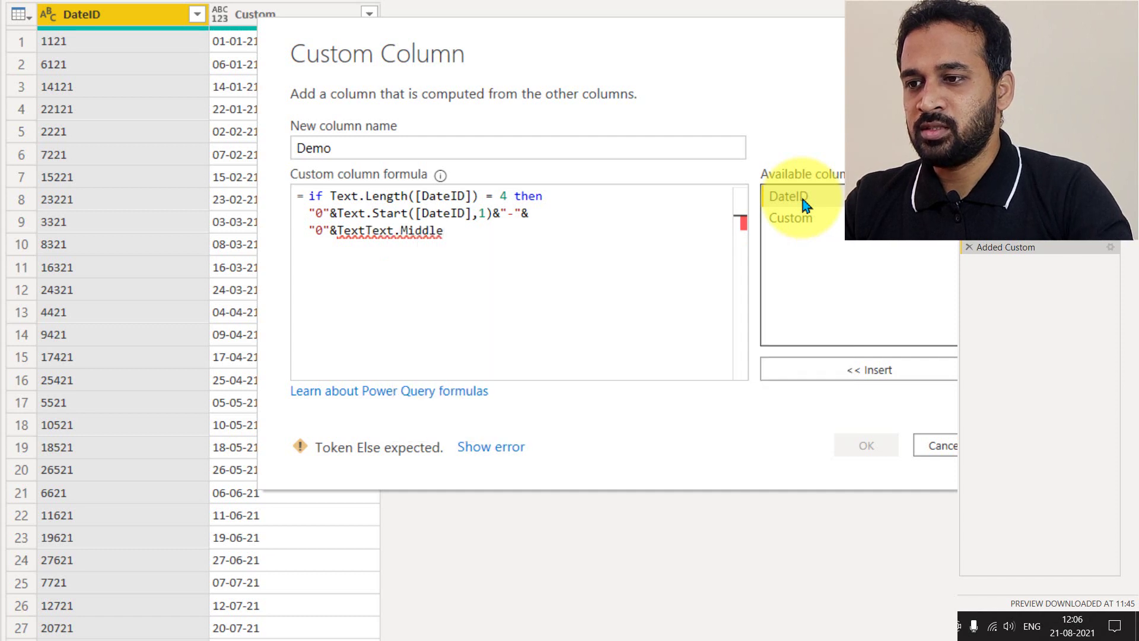
key(Left)
key(BackSpace)
key(BackSpace)
key(BackSpace)
key(BackSpace)
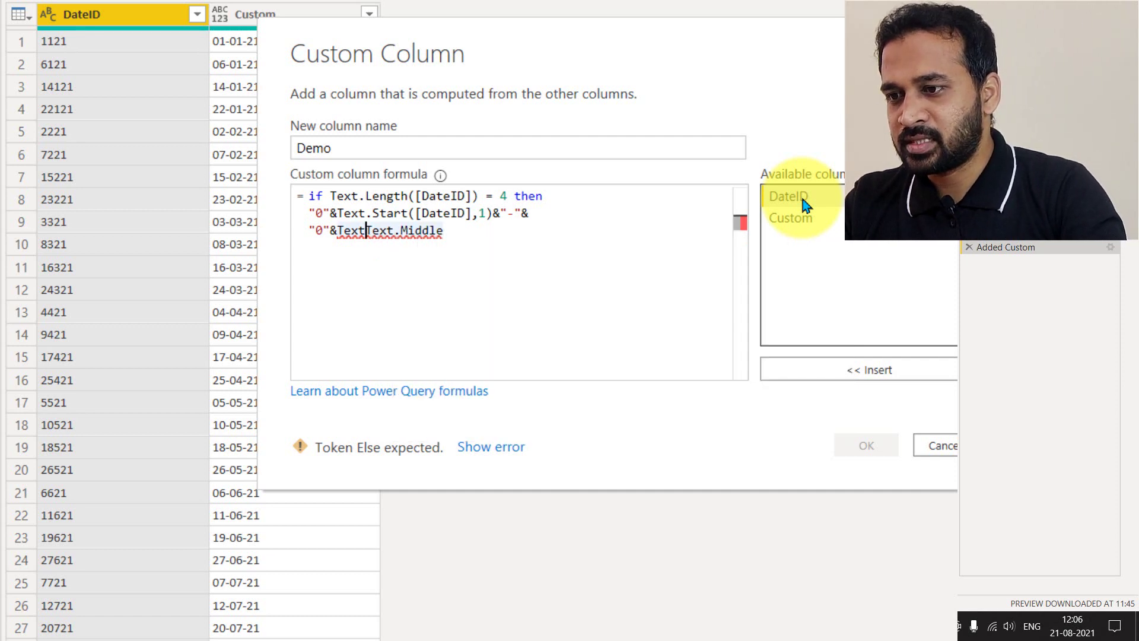
text(()
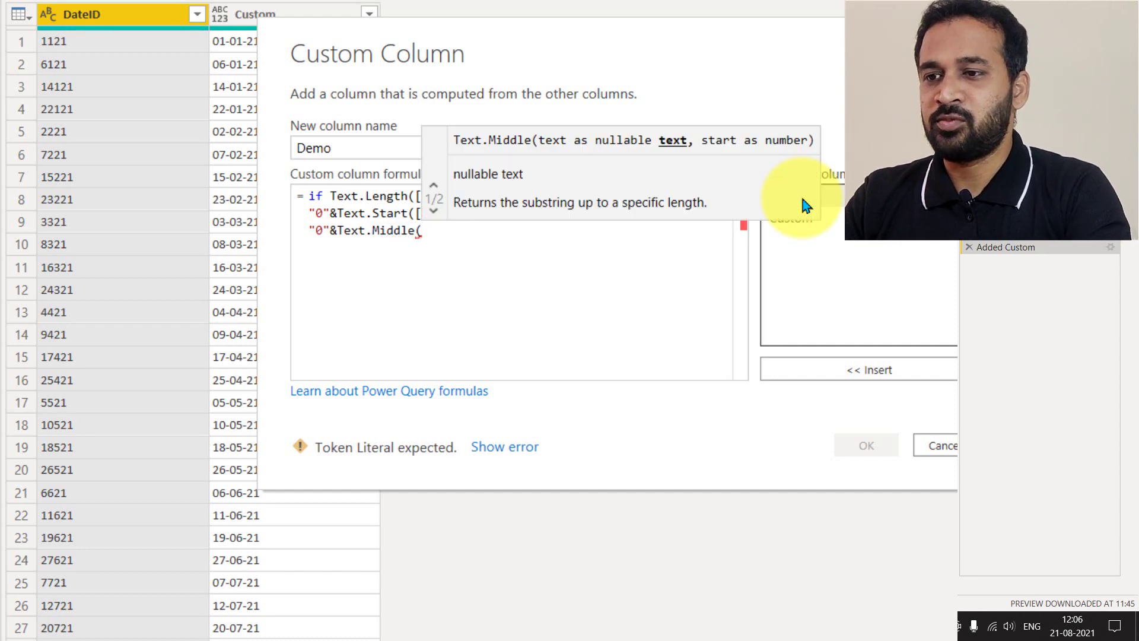
Step: Complete the month part as Text.Middle([DateID],1,1) and append a "-" separator followed by &
double_click(836, 204)
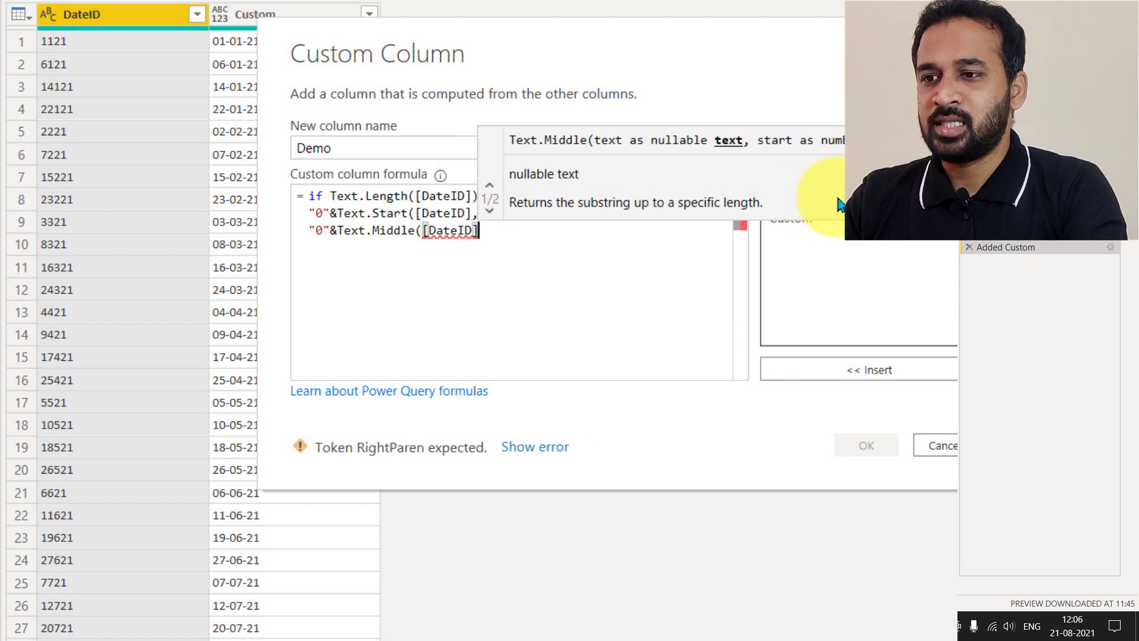
text(,)
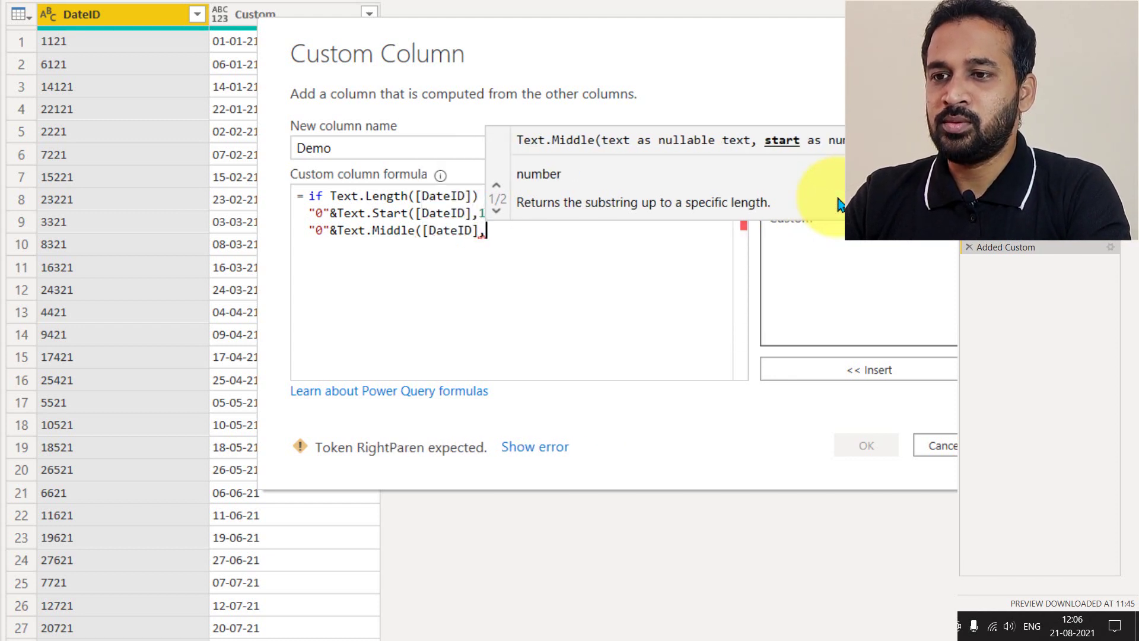
text(1)
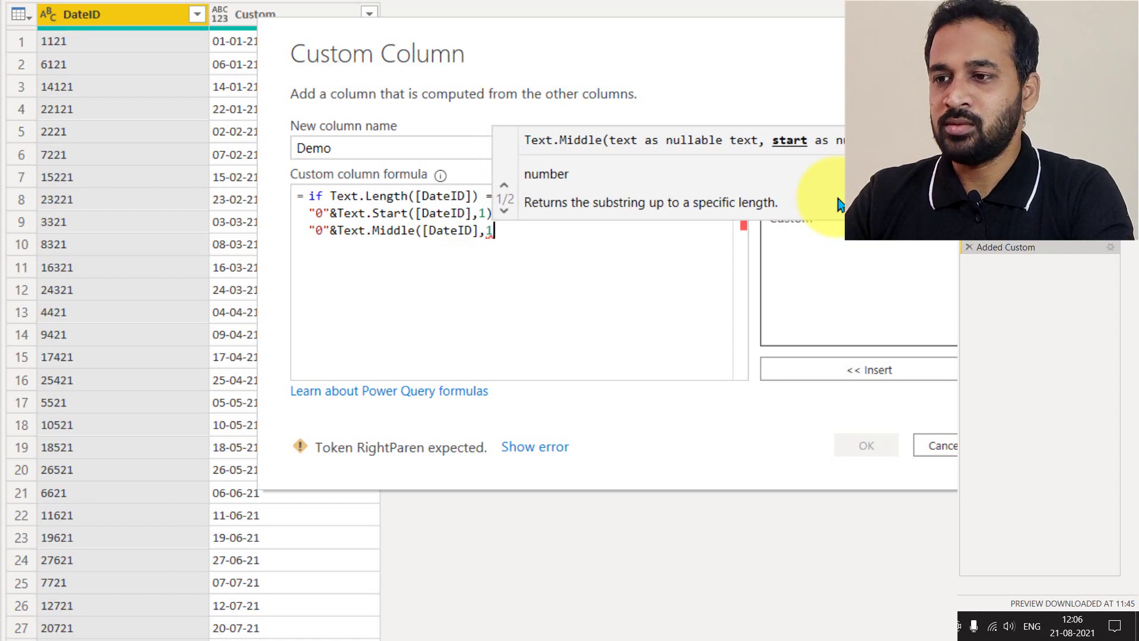
text(,)
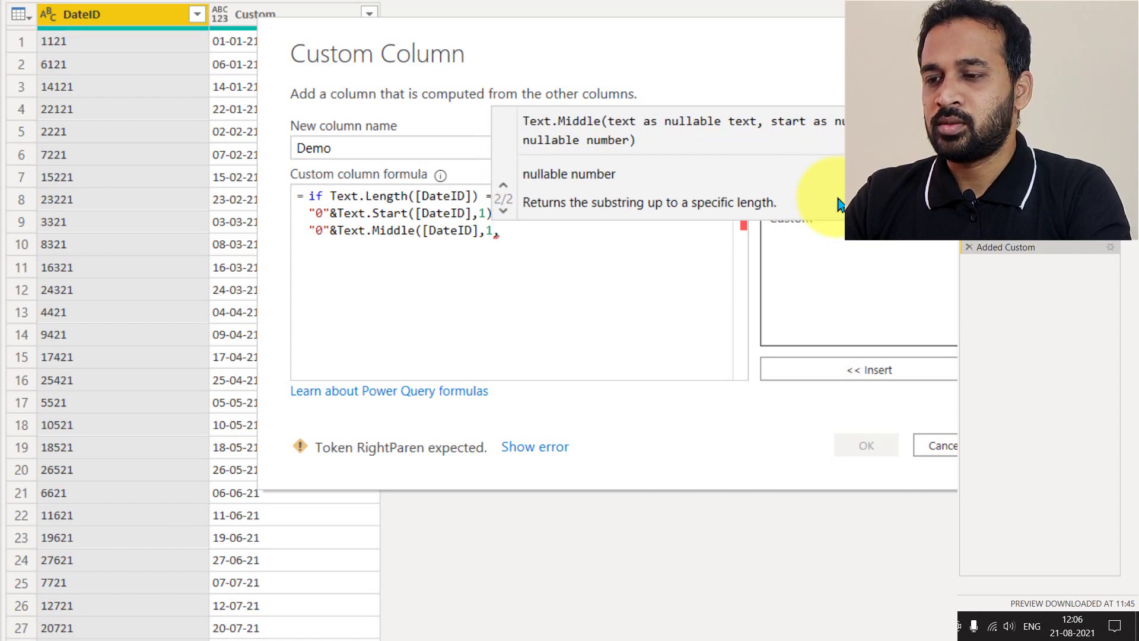
text(1)
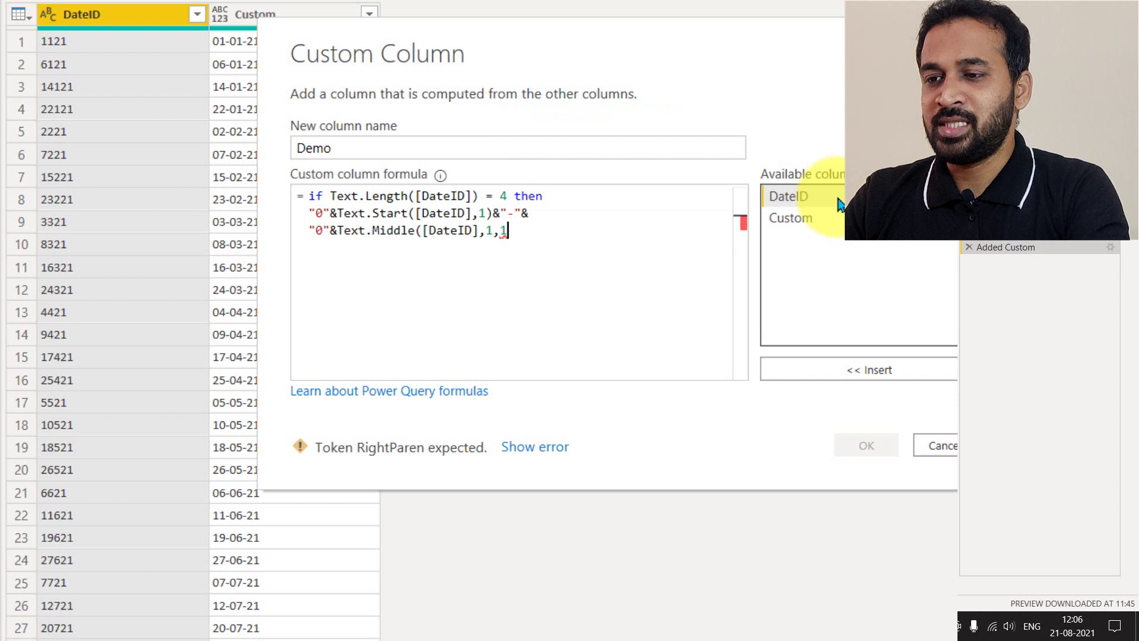
text())
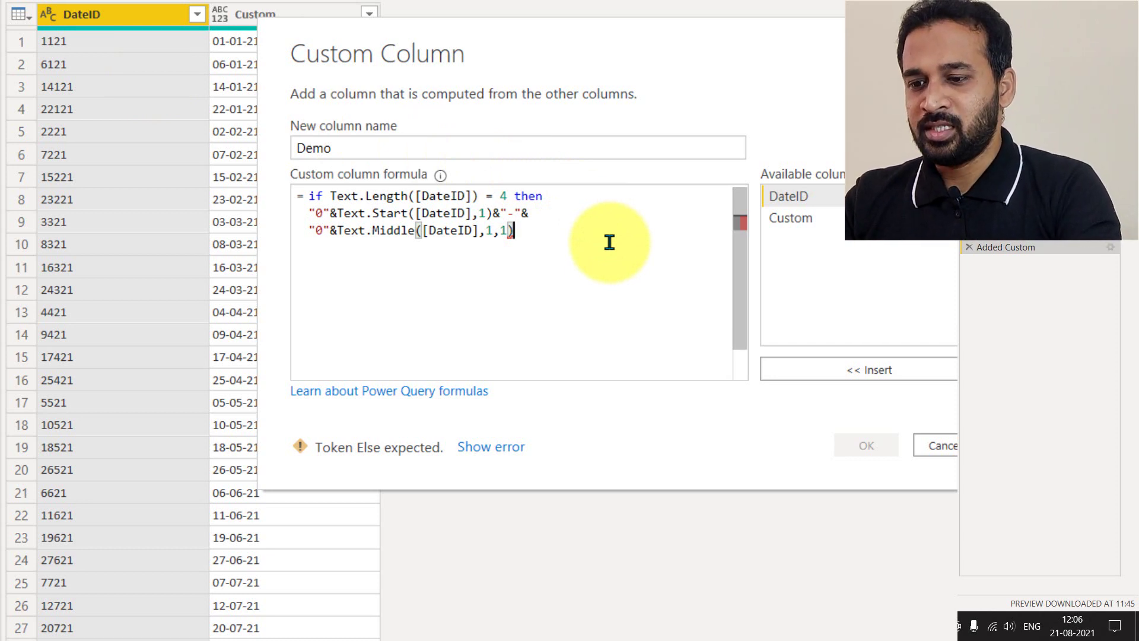
text(&)
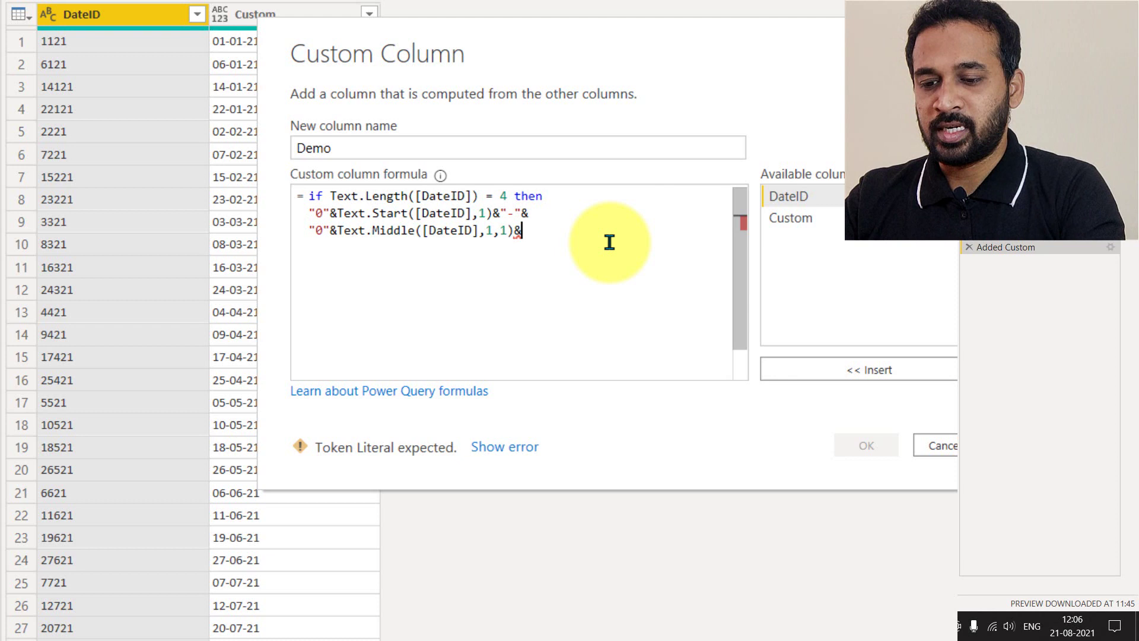
text("-")
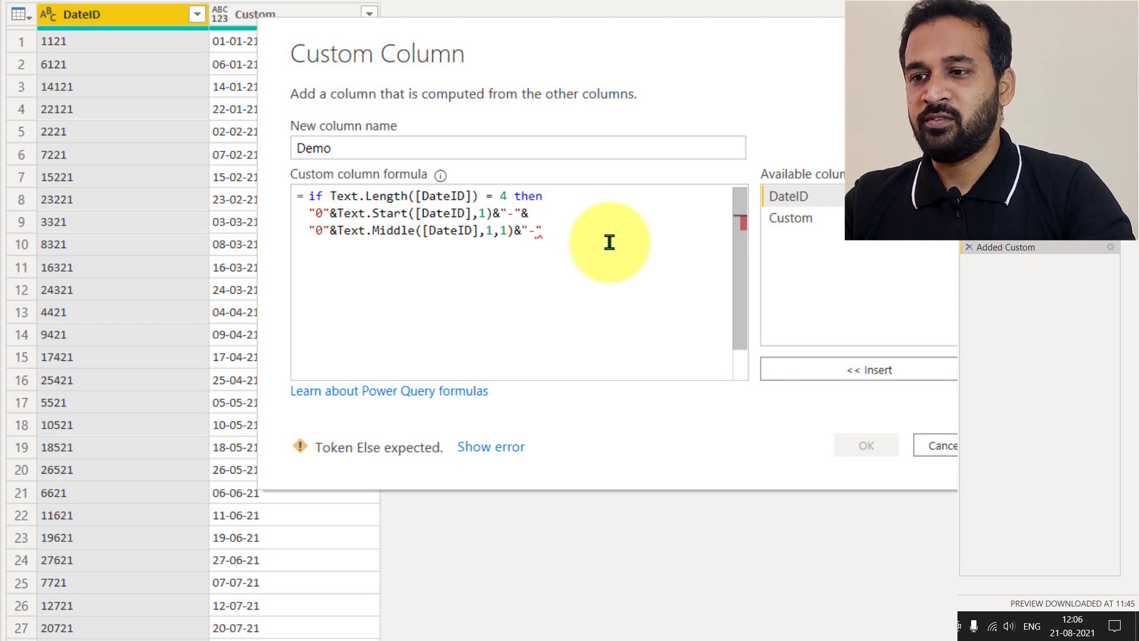
text(-"&)
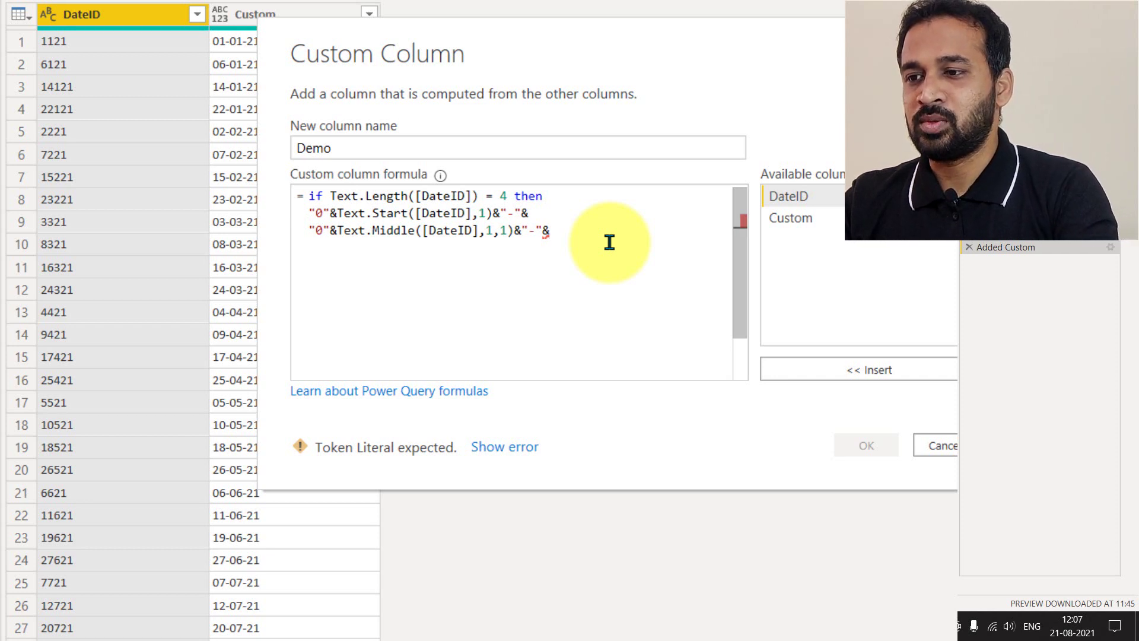
Step: Add the Text.End function with an opening parenthesis on a new line and remove the stray text prefix before it
text(text)
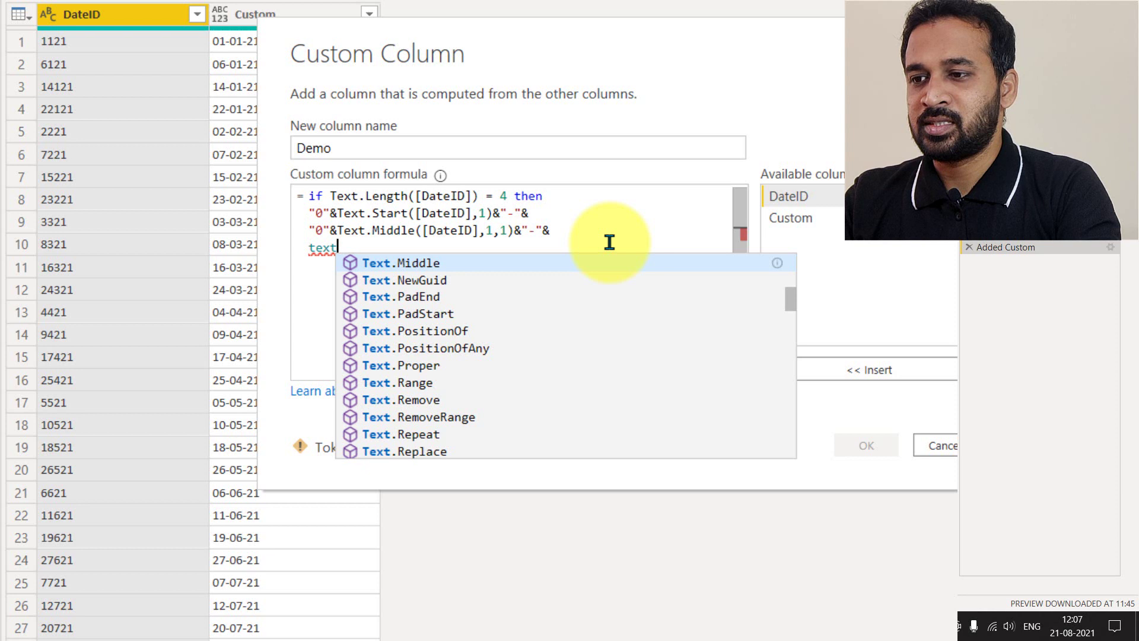
text(.en)
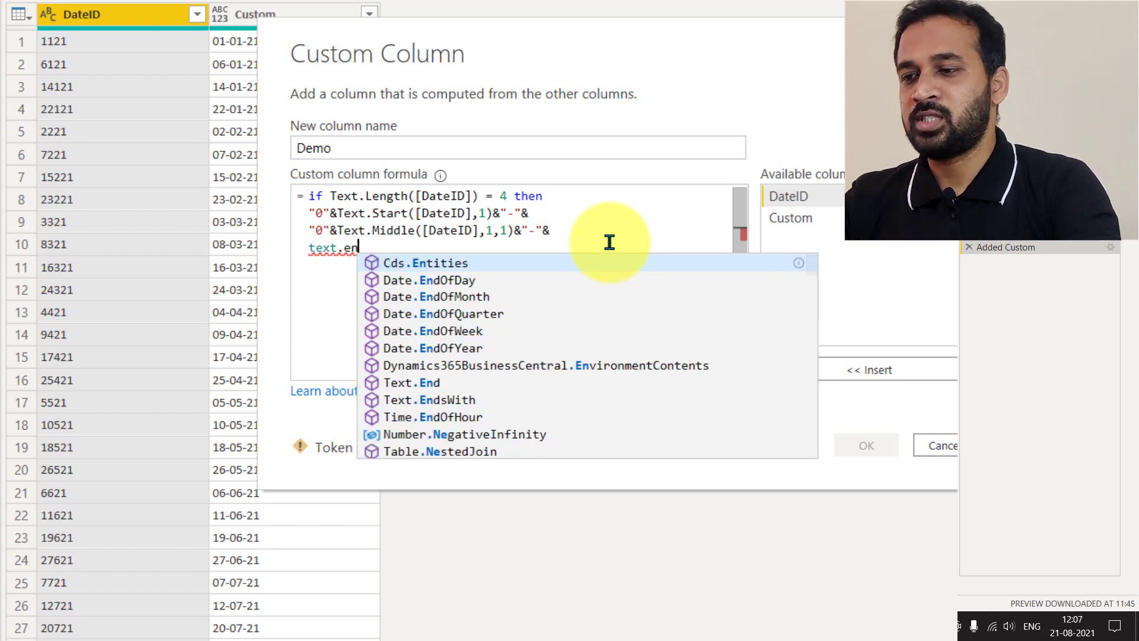
key(Down)
key(Down)
key(Down)
key(Down)
key(Down)
key(Down)
key(Down)
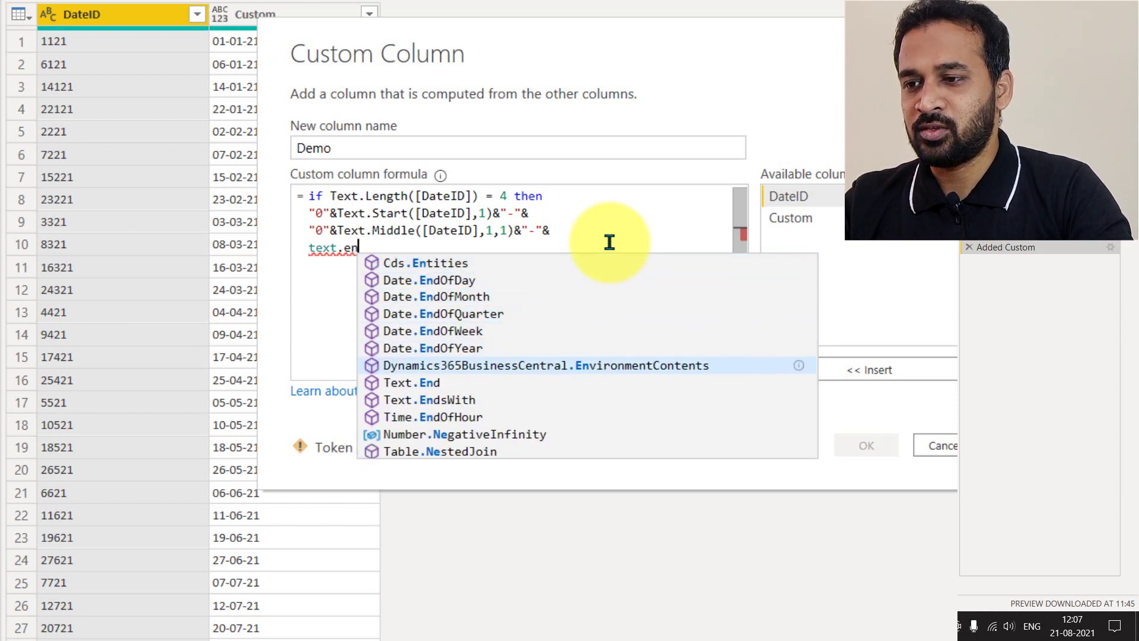
key(Tab)
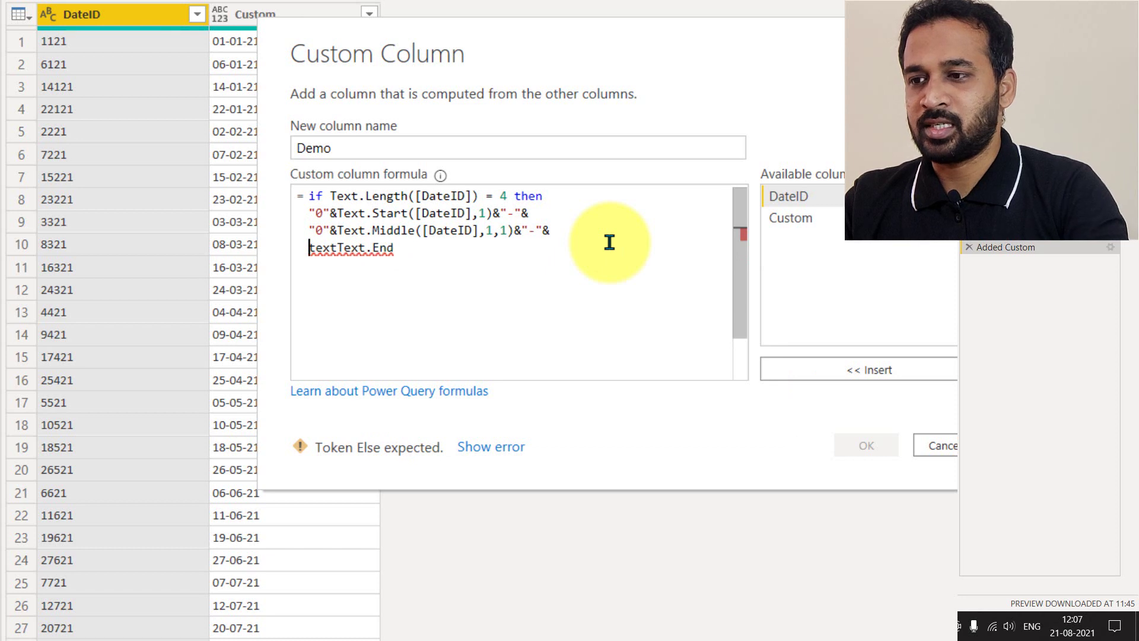
key(Delete)
key(Delete)
key(Delete)
key(Delete)
key(End)
text(()
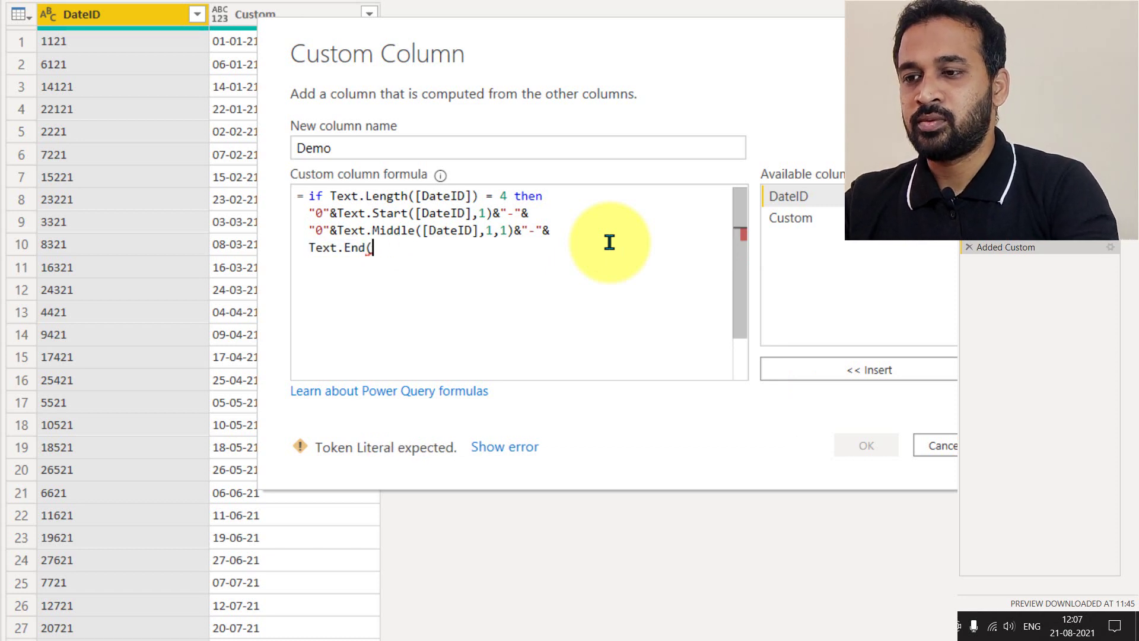
Step: Complete the year part as Text.End([DateID],2)
double_click(824, 204)
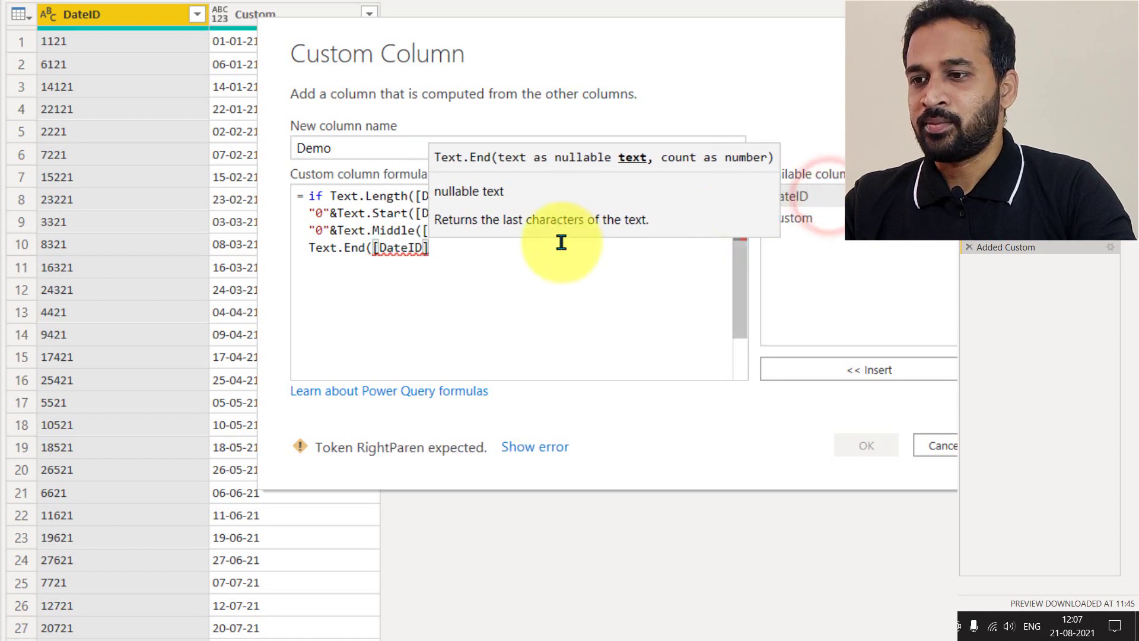
text(,2)
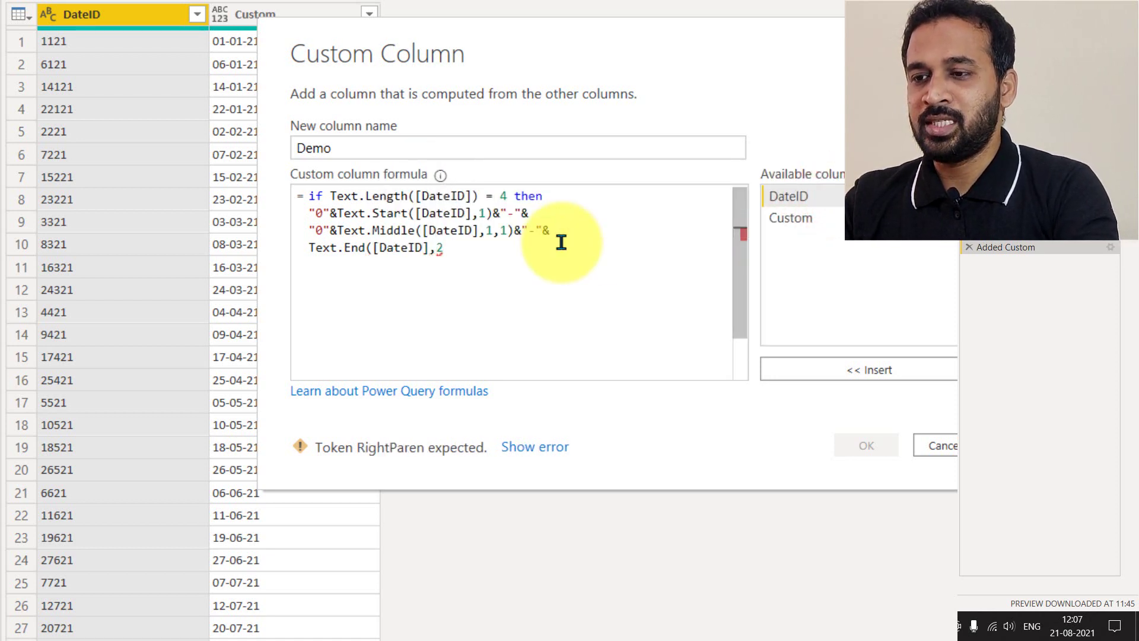
text())
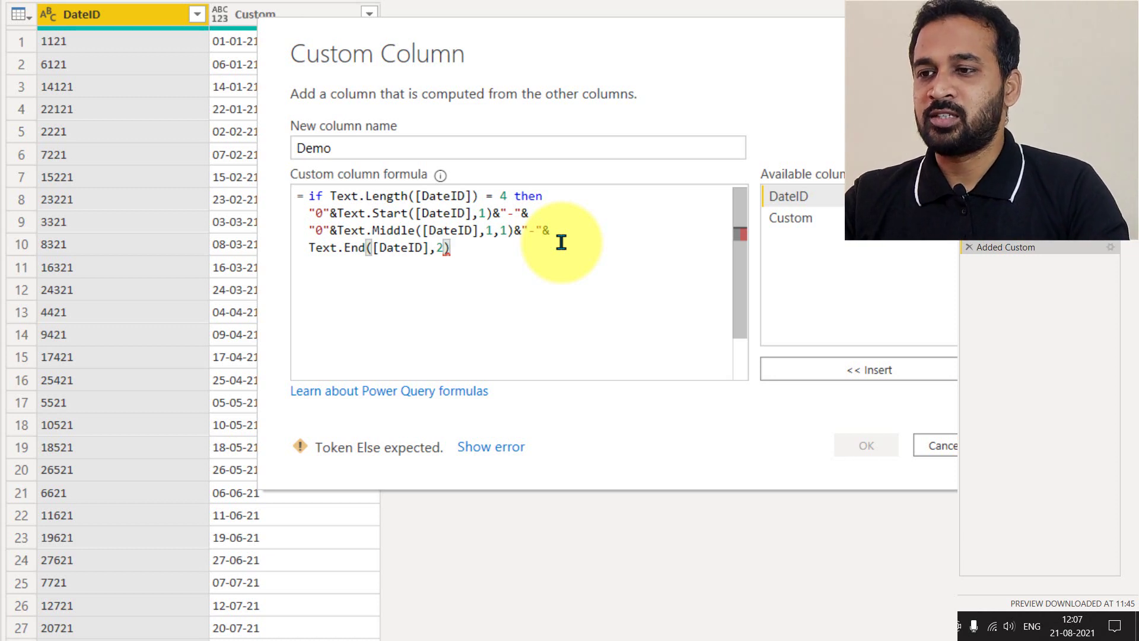
Step: Finish the formula with else and null on separate lines, and create the Demo column
key(Return)
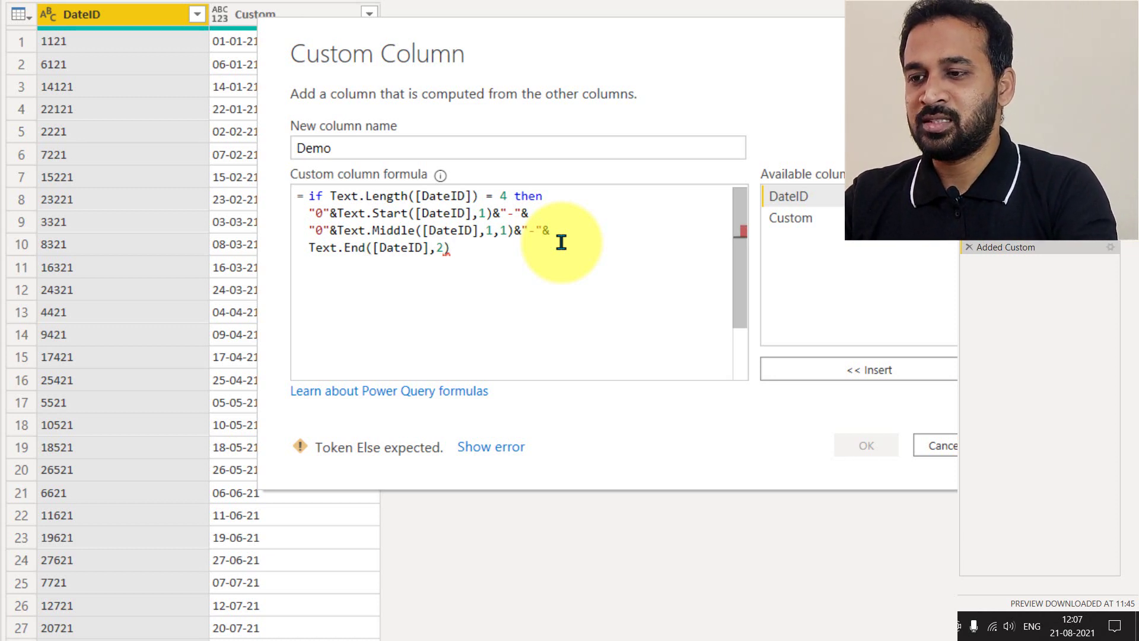
text(else)
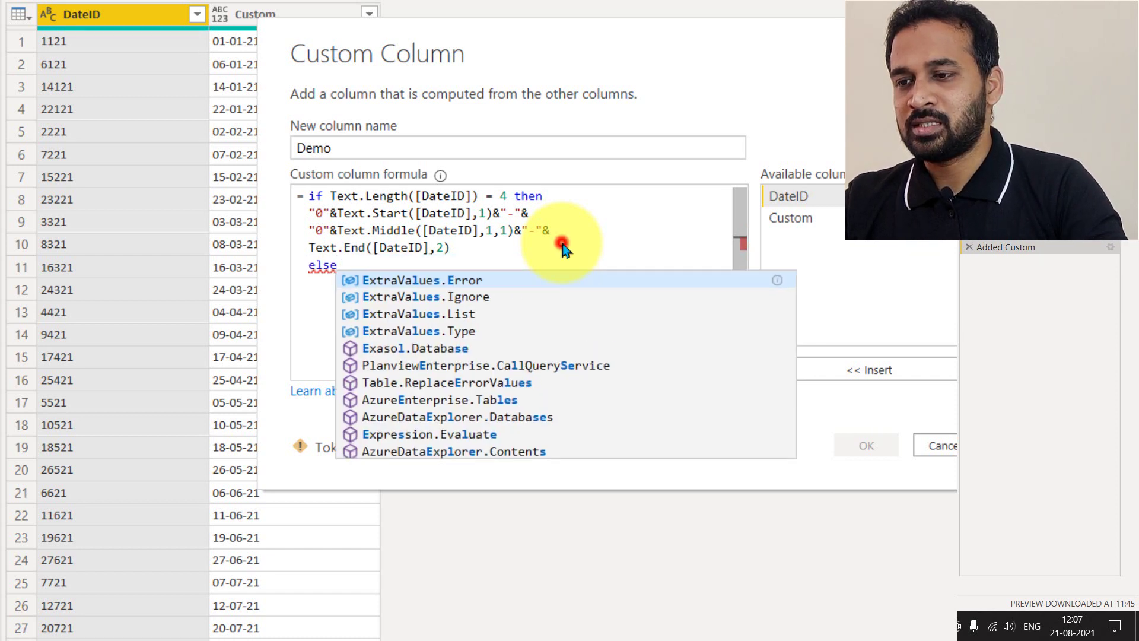
click(561, 241)
click(439, 285)
key(Return)
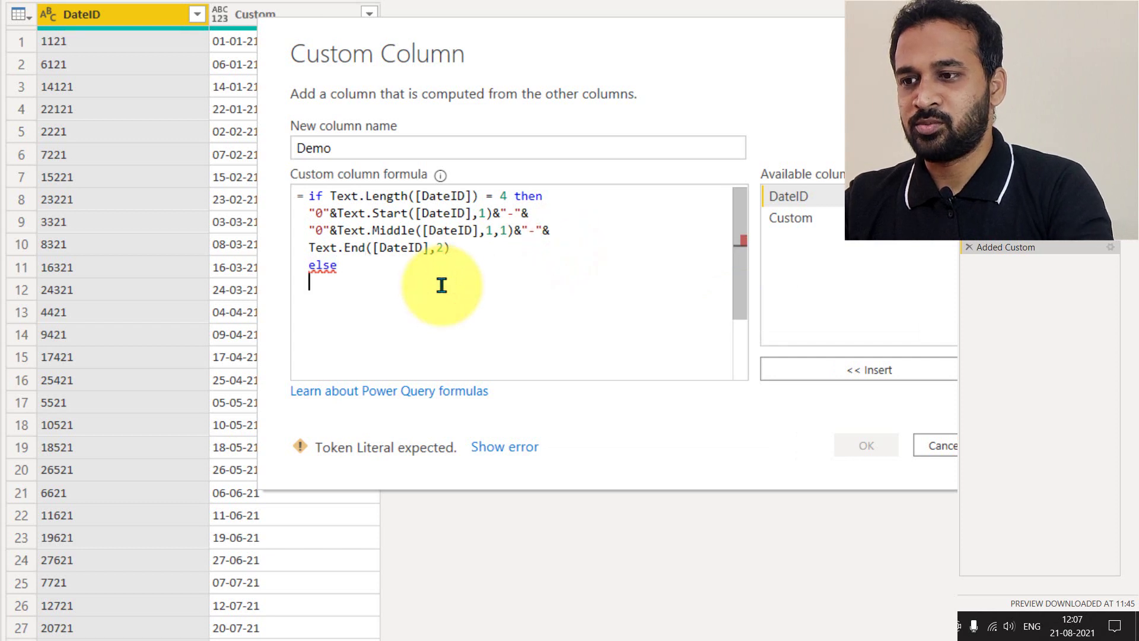
text(null)
click(510, 260)
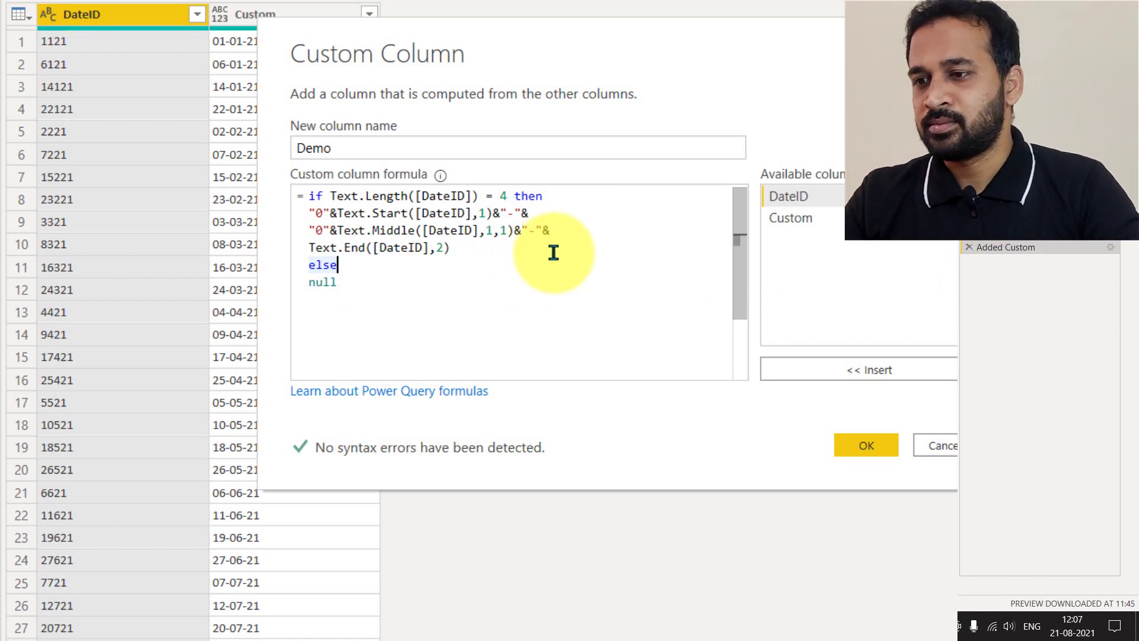
click(866, 446)
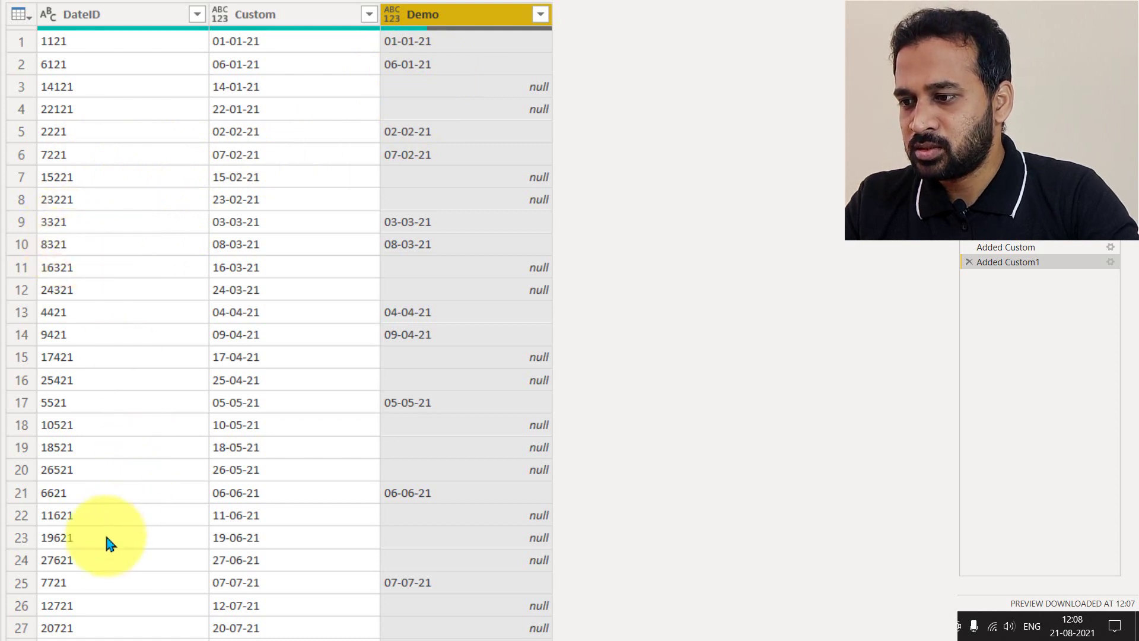
Step: Reopen the Demo column's formula and insert a copy of the four-character block as an else if branch before the final else
scroll(68, 579, down, 7)
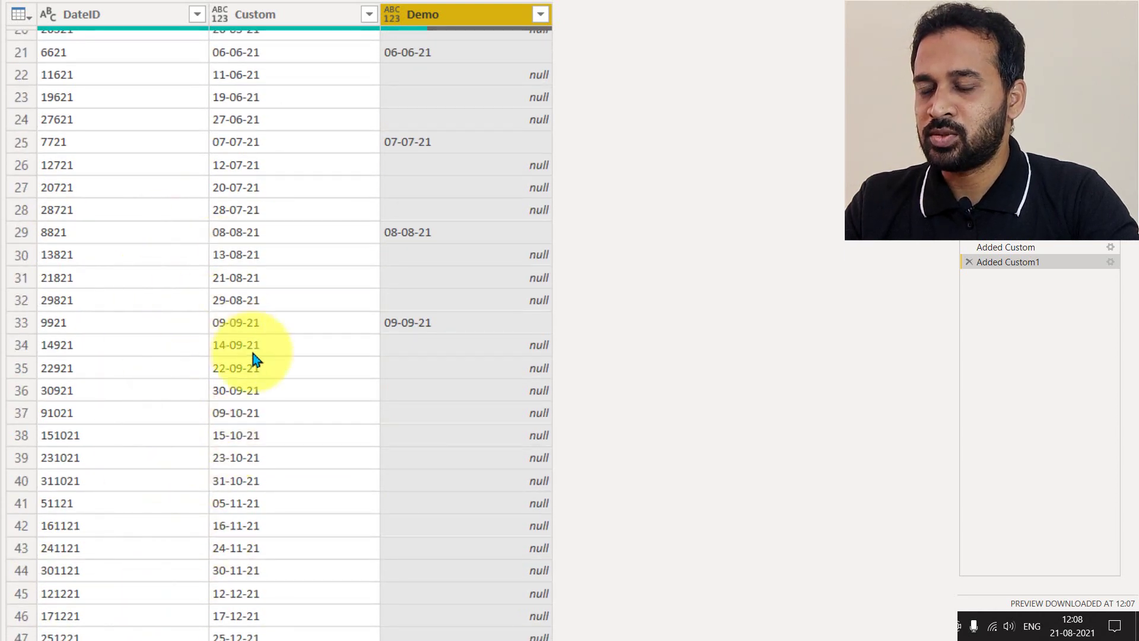
scroll(445, 145, up, 2)
scroll(443, 142, up, 5)
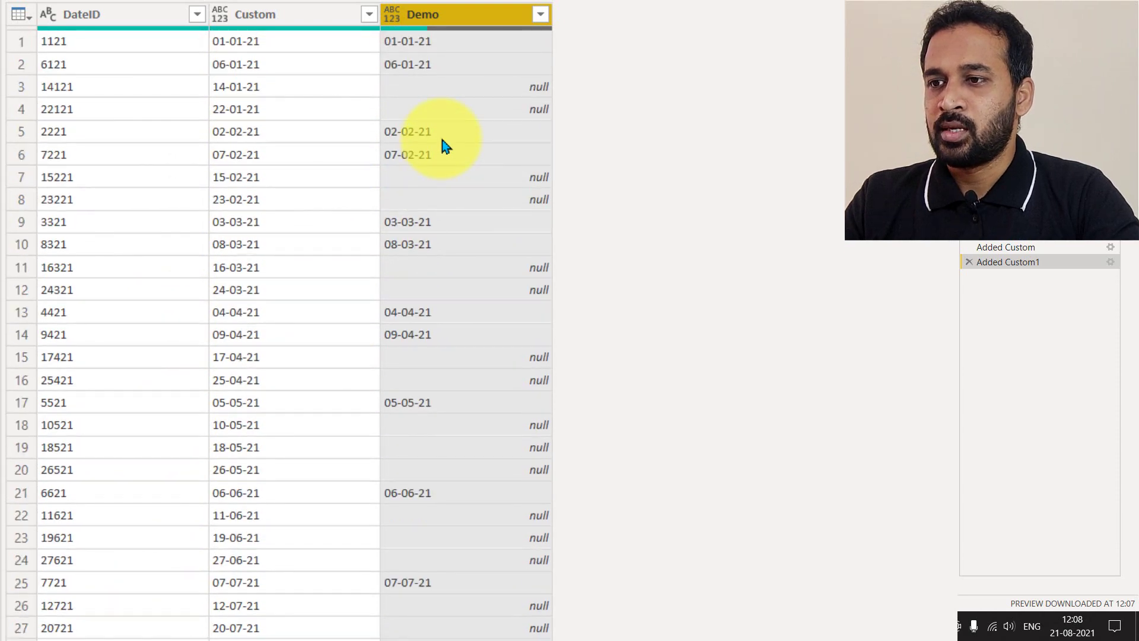
click(1111, 263)
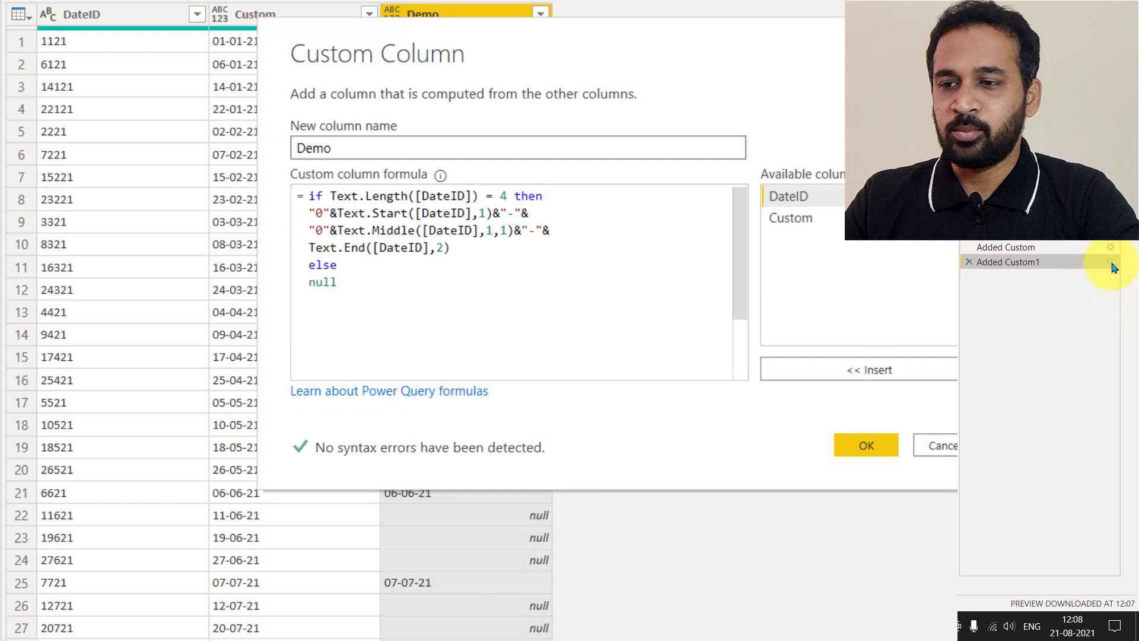
click(387, 268)
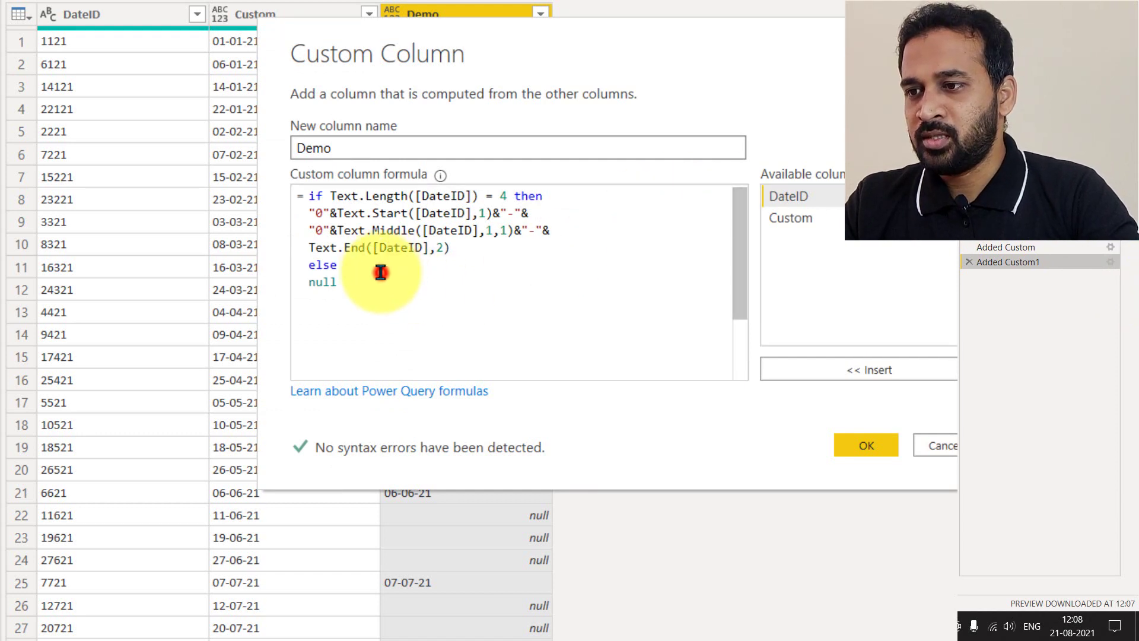
drag(308, 195, 393, 266)
key(ctrl+c)
click(367, 266)
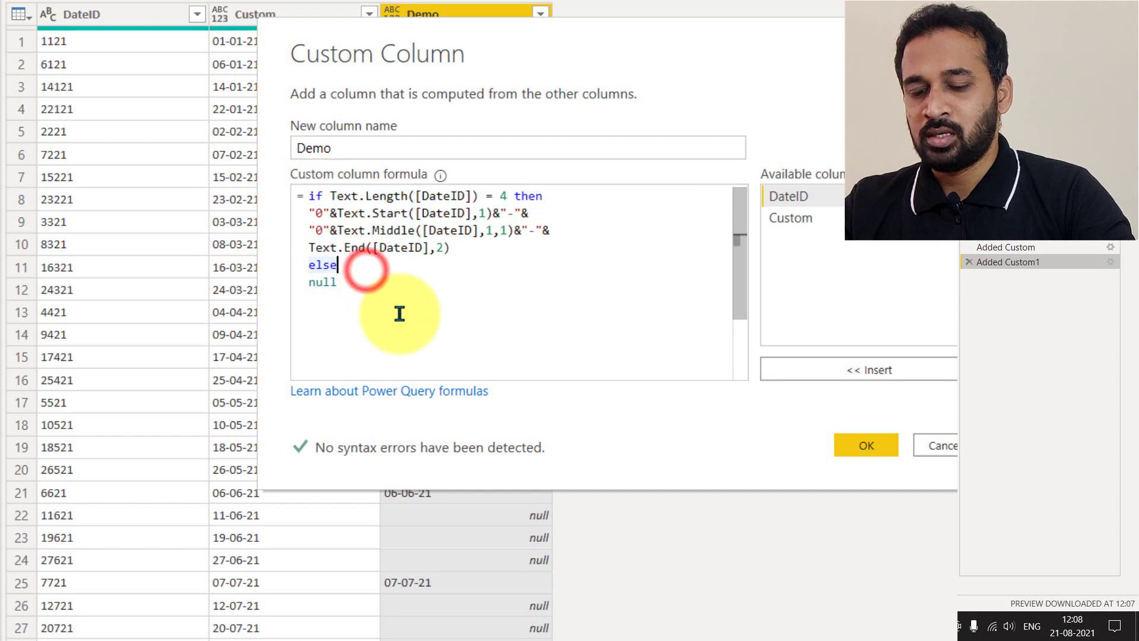
key(End)
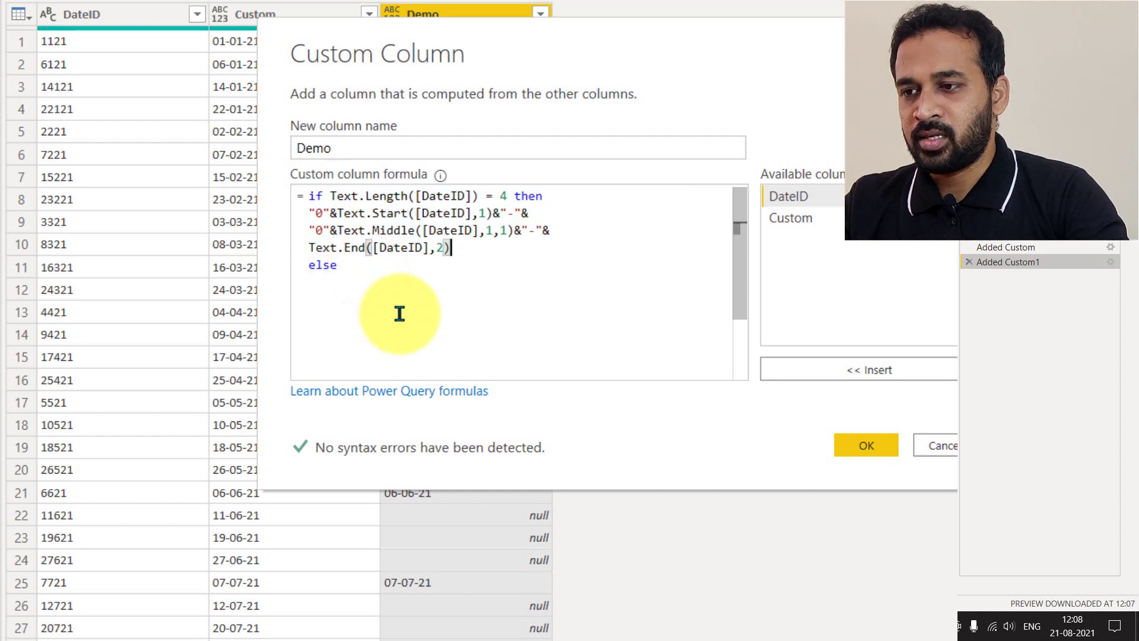
key(Return)
text(else)
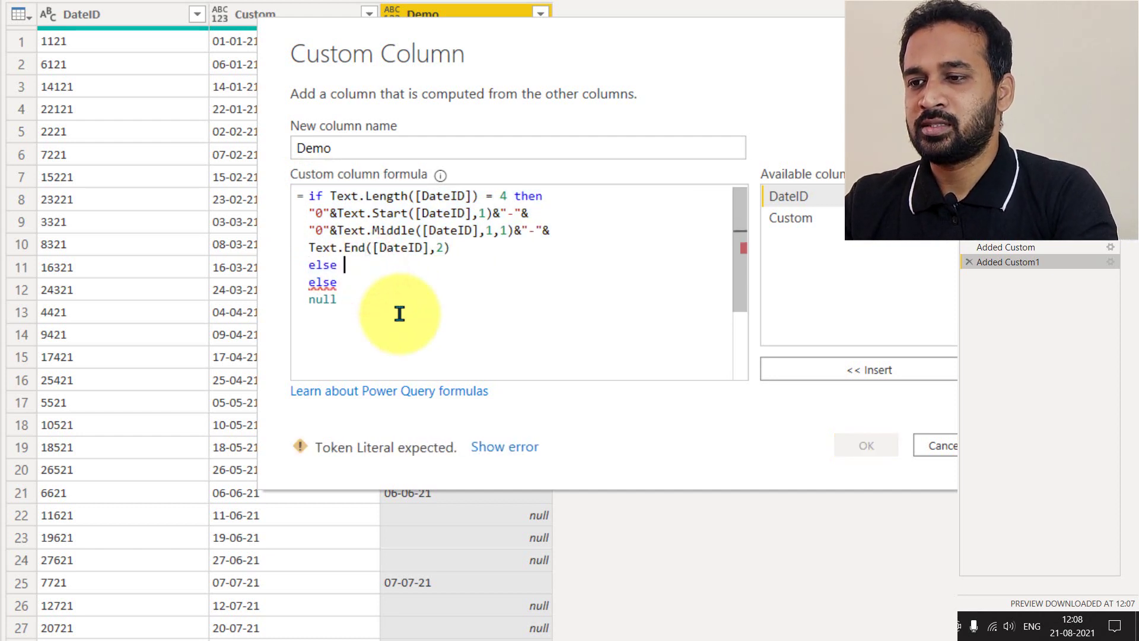
key(ctrl+v)
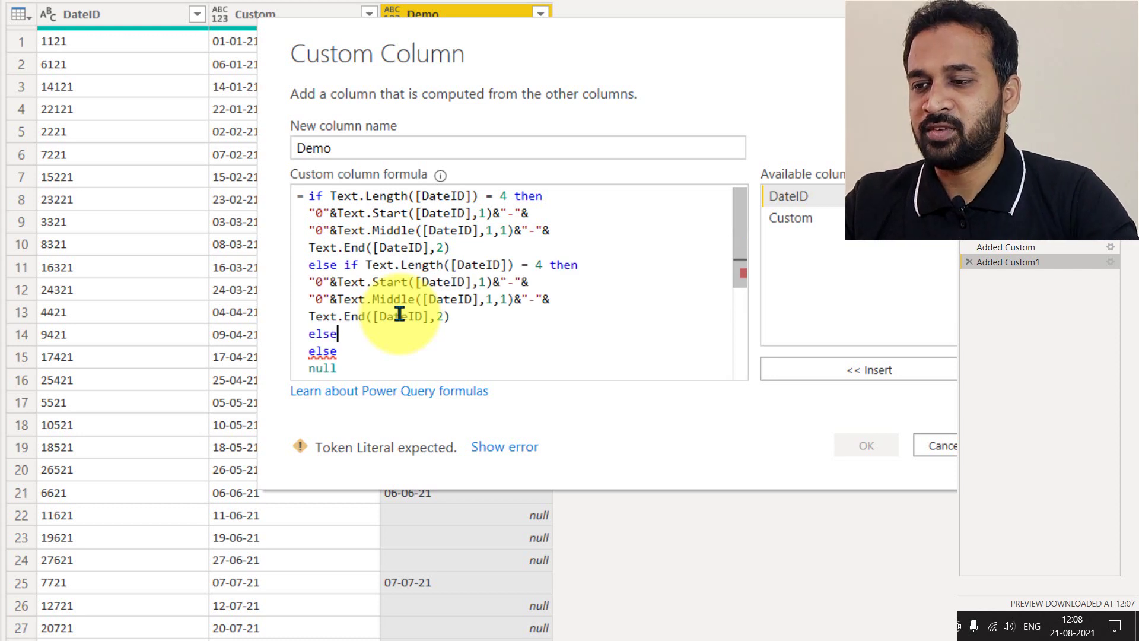
Step: Delete the duplicate else line left at the end of the pasted else if branch
key(shift+Home)
key(BackSpace)
key(BackSpace)
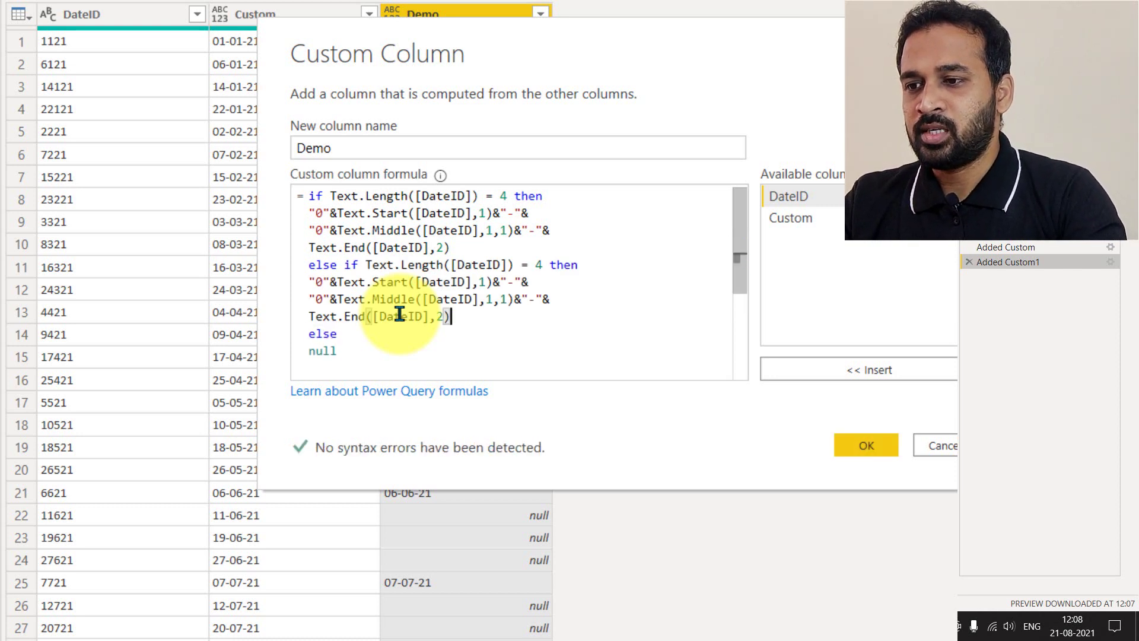
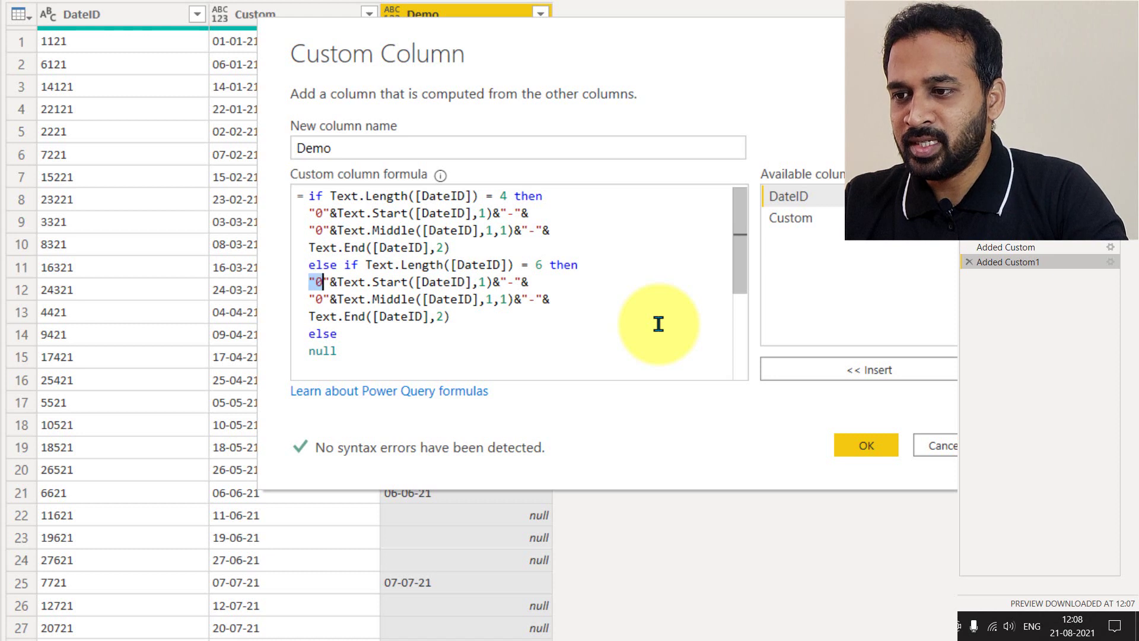
Step: In the six-character branch, remove the "0"& prefix from the day part and set the Text.Start count to 2
key(Delete)
key(ctrl+Right)
key(ctrl+Right)
key(ctrl+Right)
key(ctrl+Right)
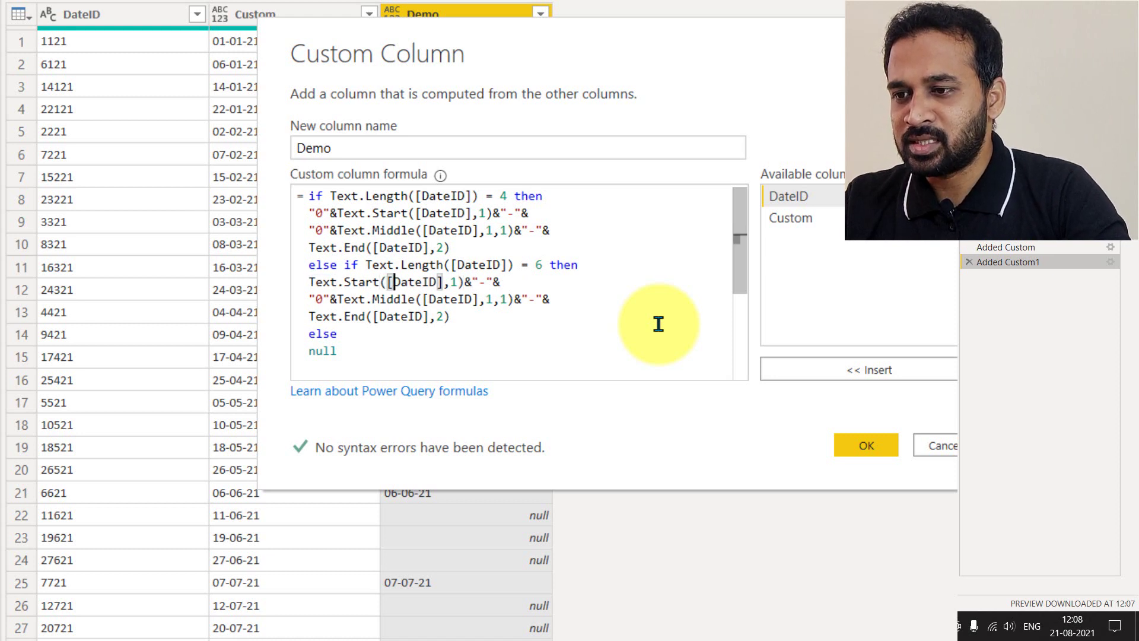
key(shift+Right)
text(2)
Step: Remove the "0"& prefix before Text.Middle in the six-character branch
key(Home)
key(shift+Right)
key(shift+Right)
key(shift+Right)
key(shift+Right)
key(Delete)
Step: Set both the start offset and the character count of Text.Middle to 2 in the six-character branch
key(ctrl+Right)
key(ctrl+Right)
key(ctrl+Right)
key(ctrl+Right)
key(ctrl+Right)
key(ctrl+Right)
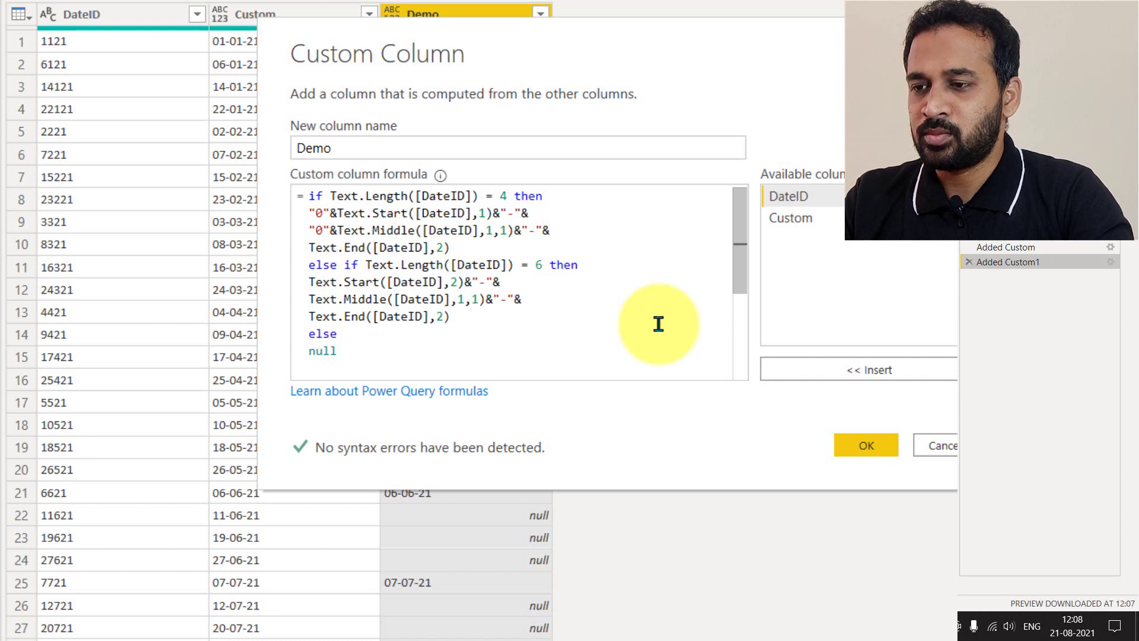
key(shift+Right)
text(2)
key(Right)
key(shift+Right)
text(2)
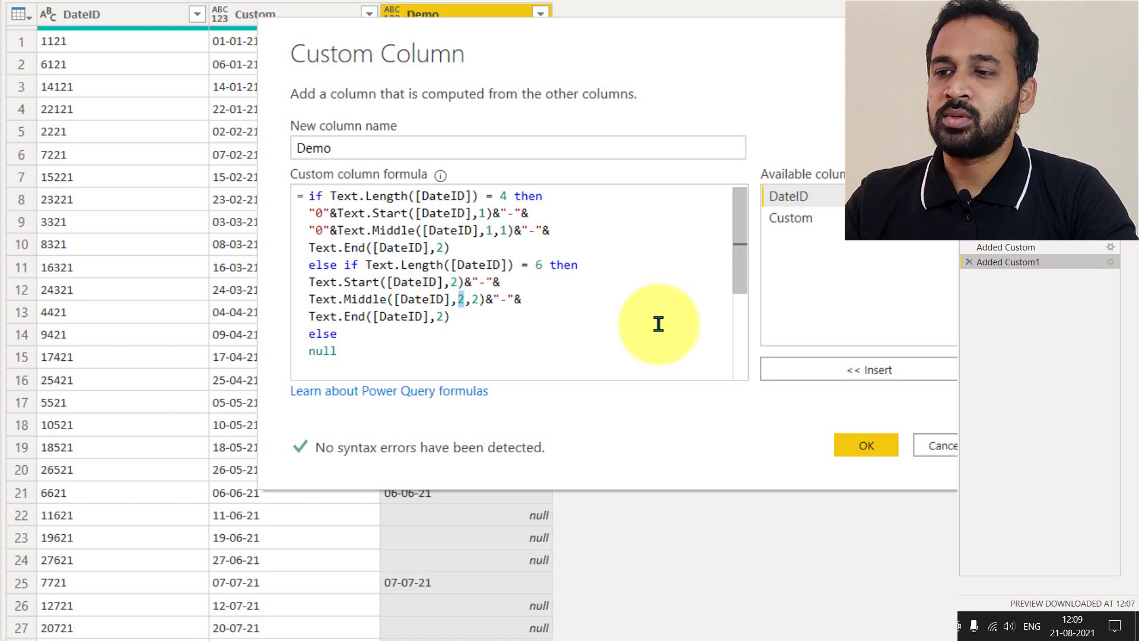
key(Right)
key(Right)
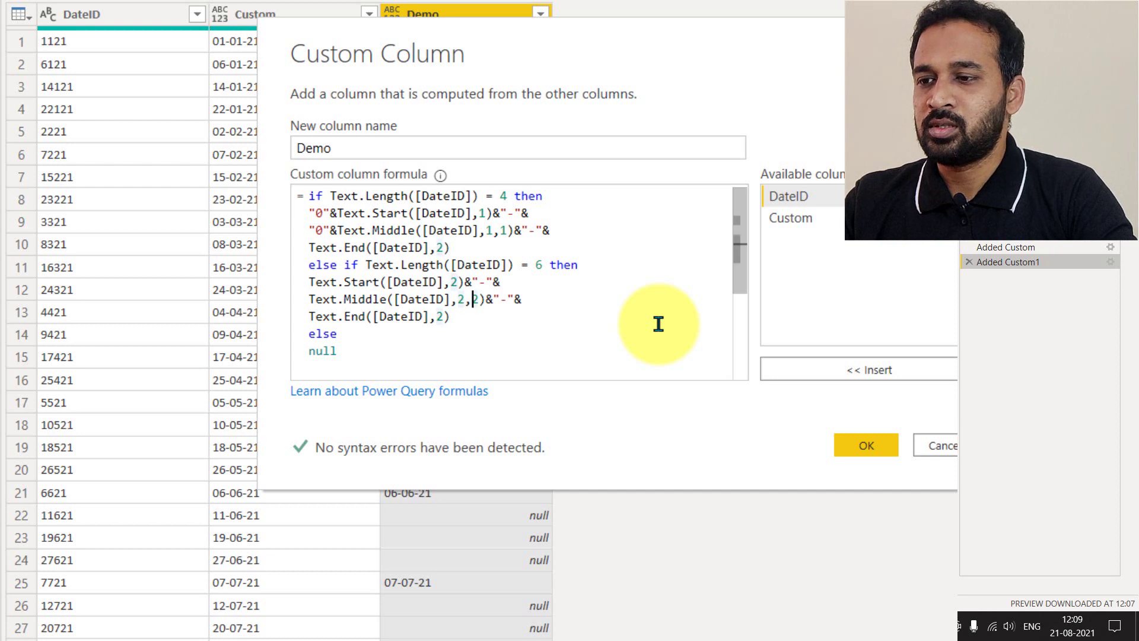
key(End)
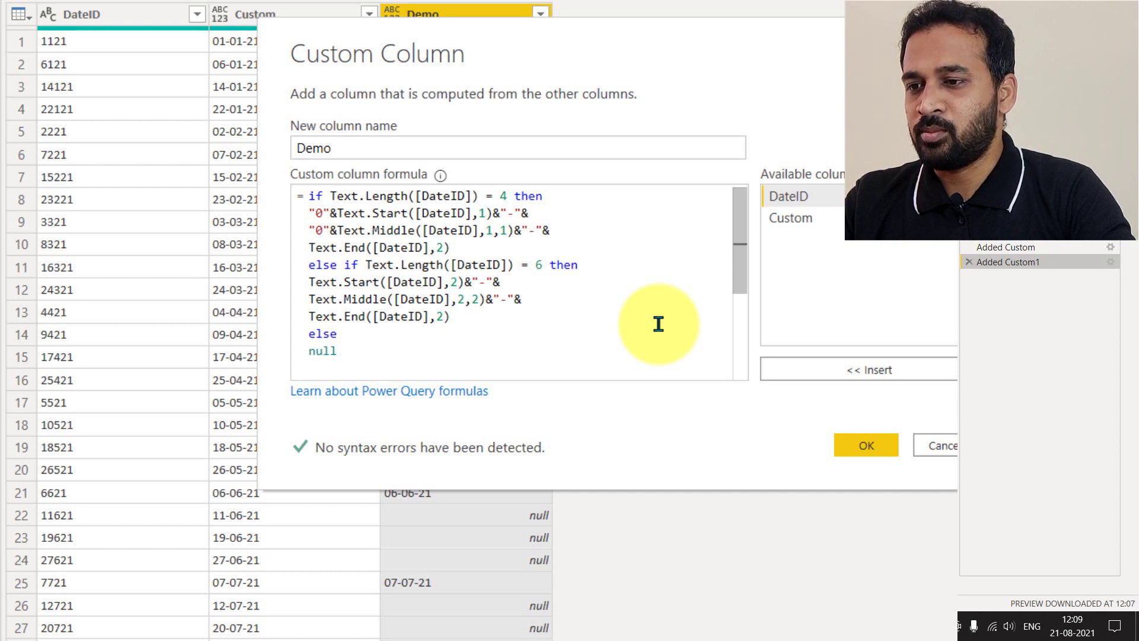
Step: Apply the revised formula and check the Demo column's dates against the six-character DateID rows
click(881, 445)
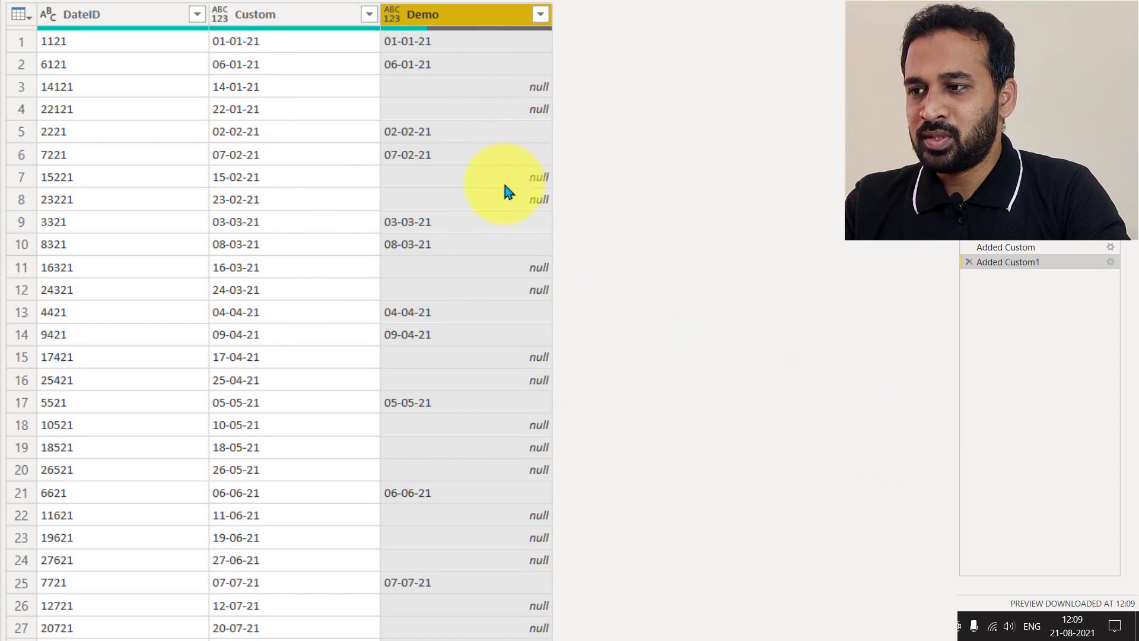
scroll(504, 190, down, 6)
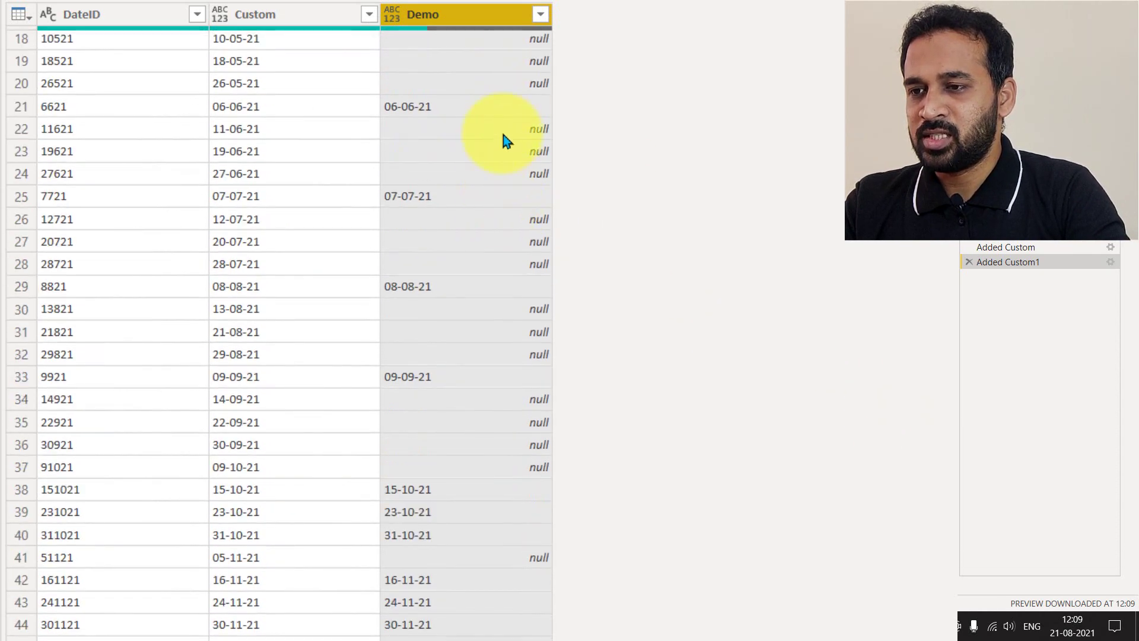
scroll(503, 149, down, 1)
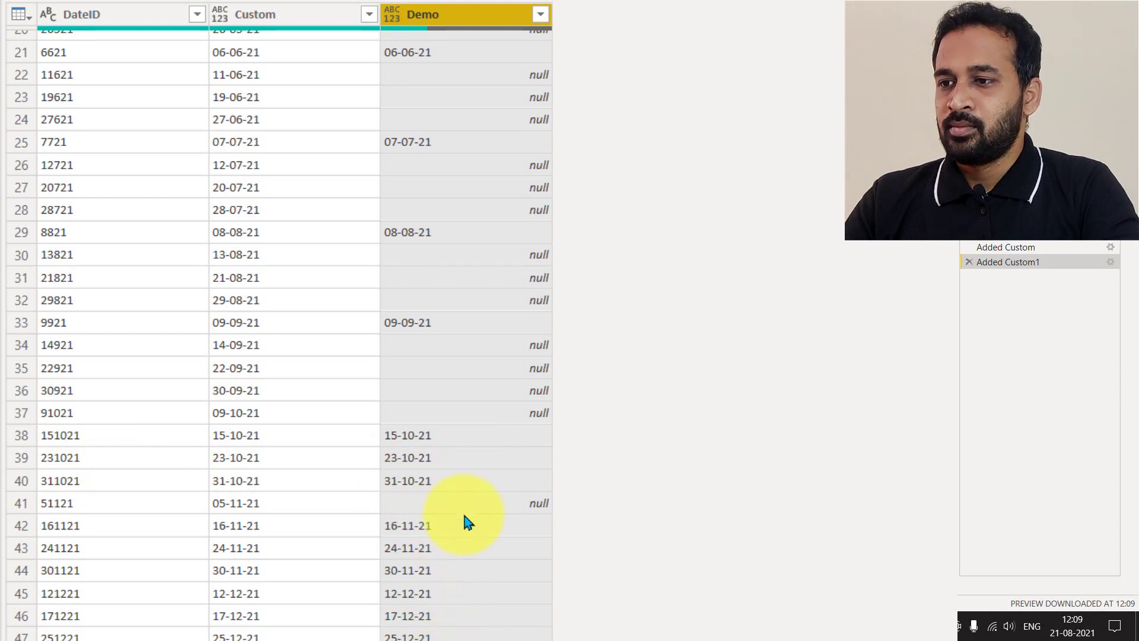
scroll(455, 498, up, 7)
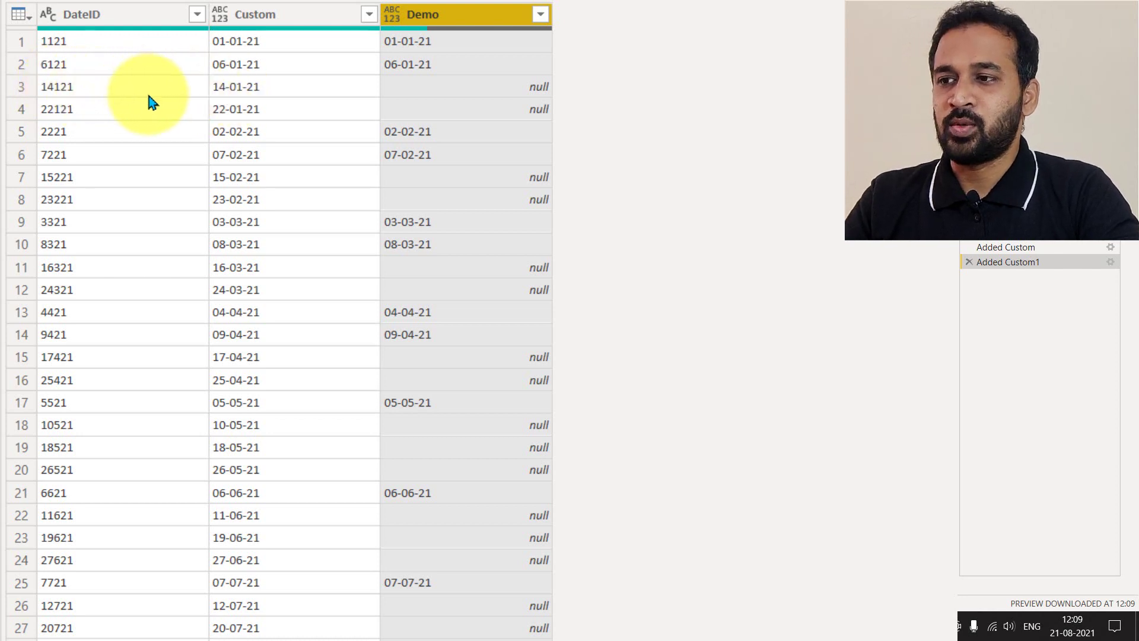
Step: Reopen the Demo formula and paste a copy of the four-character block, without else, directly below the original, set off by blank lines
click(1111, 262)
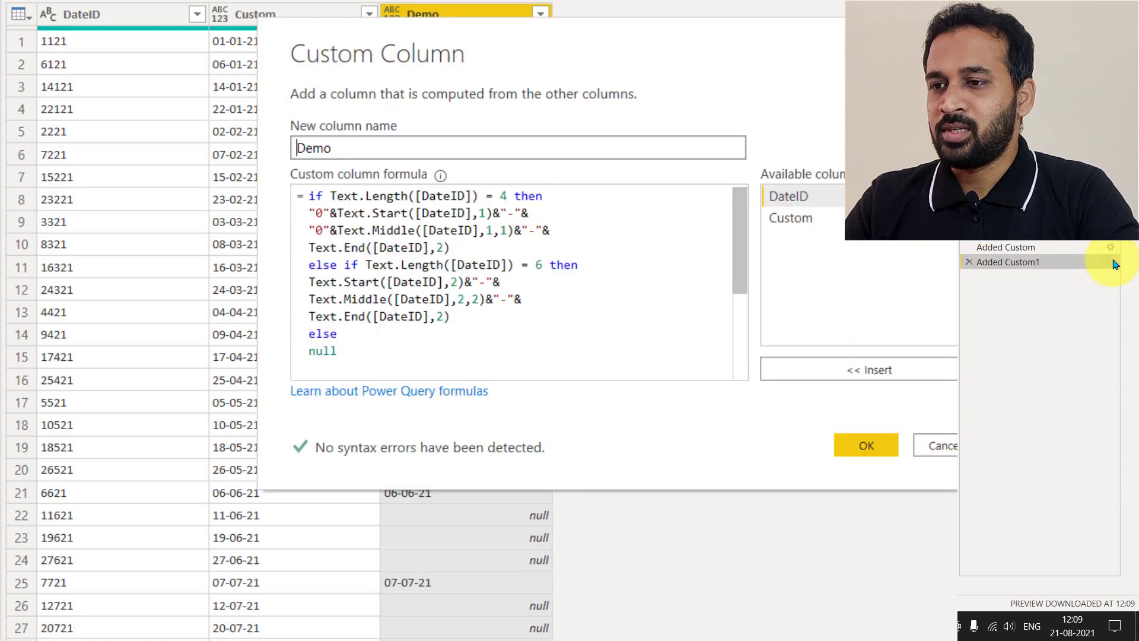
click(489, 243)
click(307, 261)
drag(480, 249, 309, 197)
key(ctrl+c)
click(481, 248)
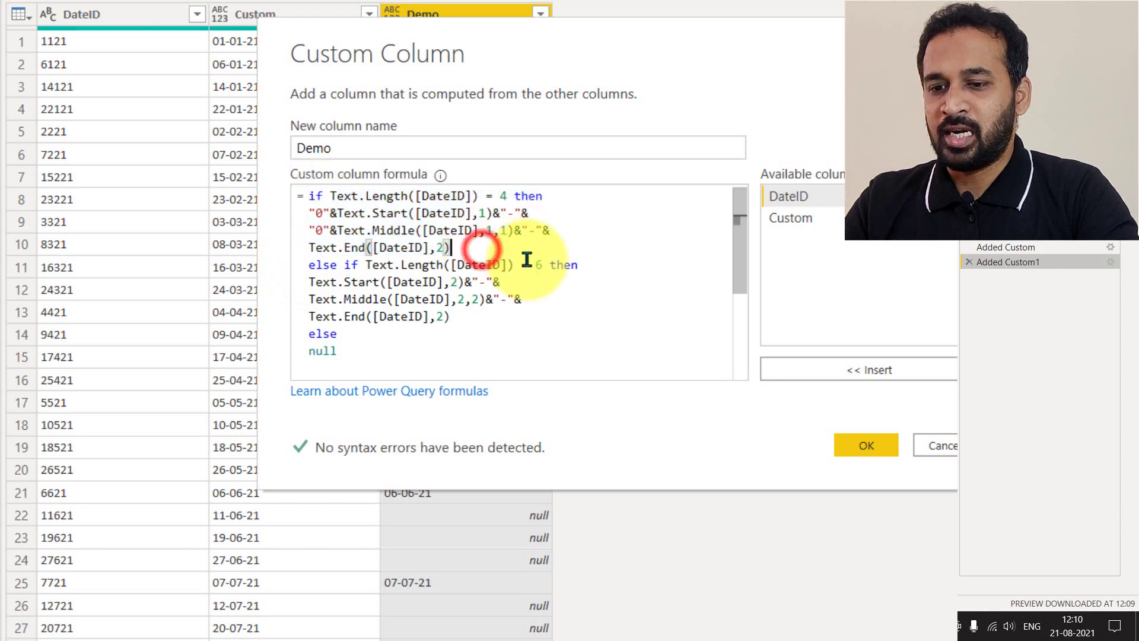
key(Return)
key(Return)
click(527, 259)
key(Return)
key(ctrl+v)
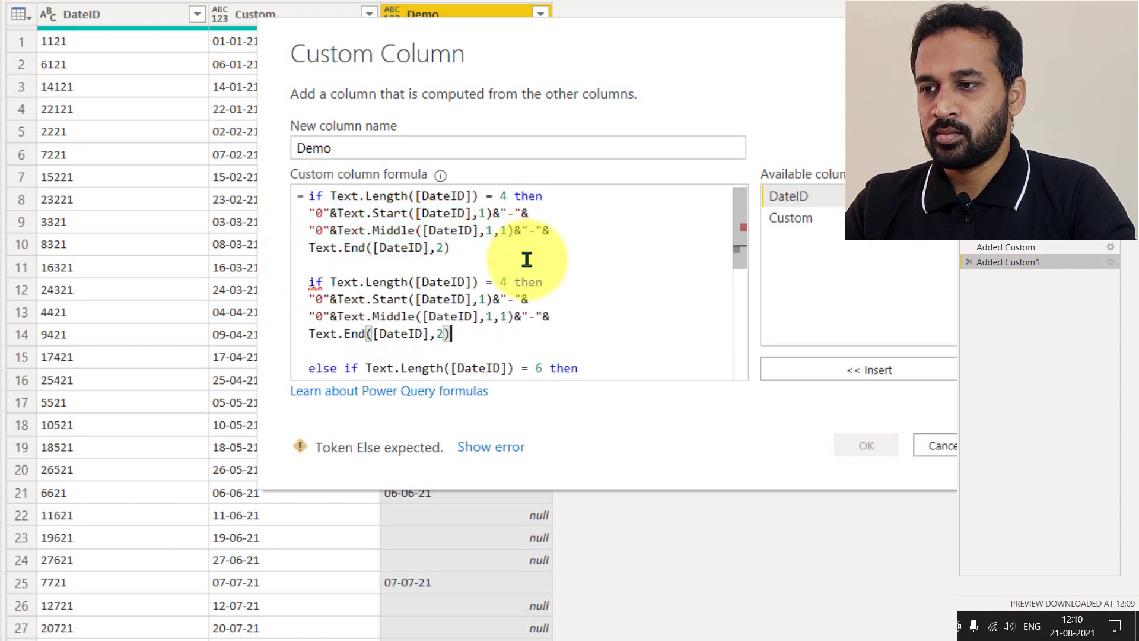
Step: Turn the pasted block into an else if branch and set its Text.Length condition to 5
click(308, 282)
text(else)
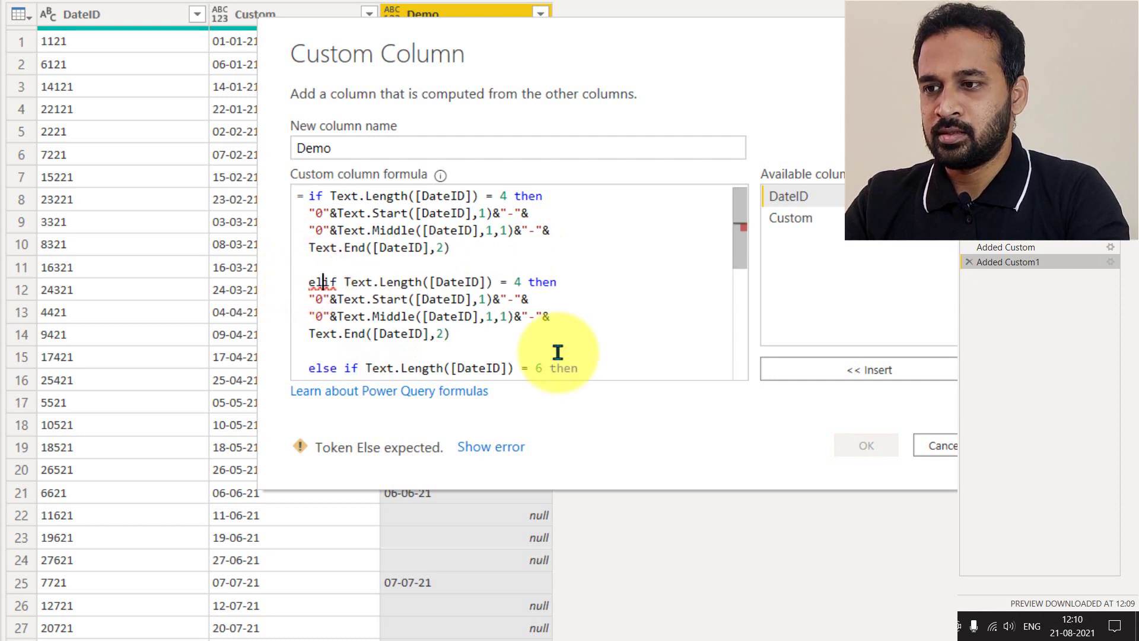
key(ctrl+Right)
key(ctrl+Right)
key(ctrl+Right)
key(ctrl+Right)
key(ctrl+Right)
key(ctrl+Right)
key(Right)
key(Right)
key(Right)
key(shift+Right)
text(5)
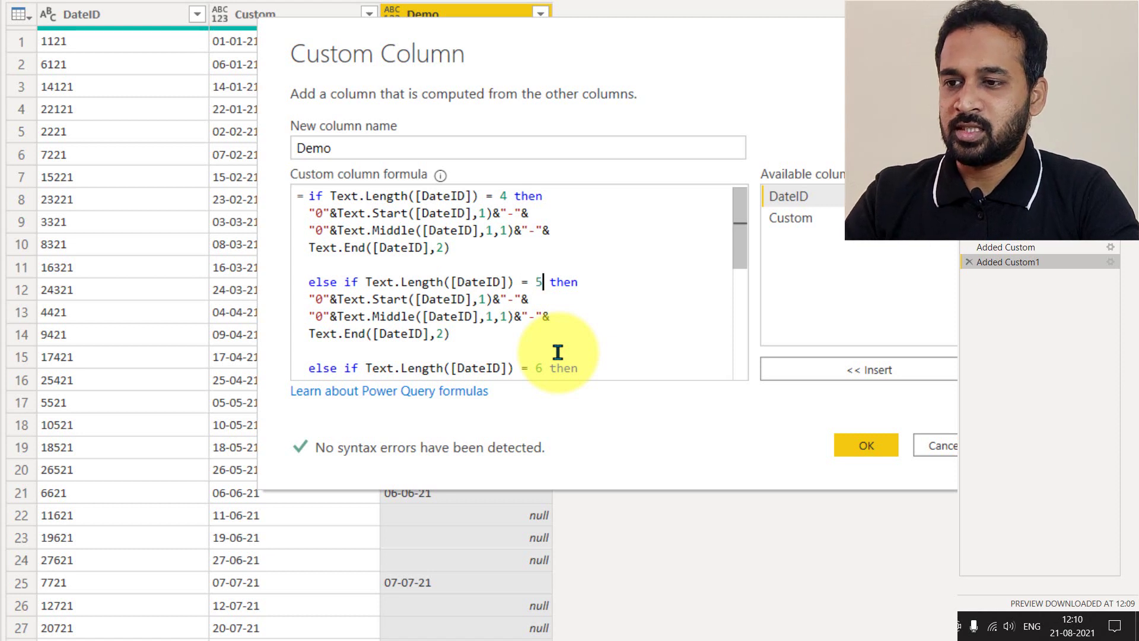
Step: Remove the "0"& prefix before Text.Middle in the five-character branch
key(Down)
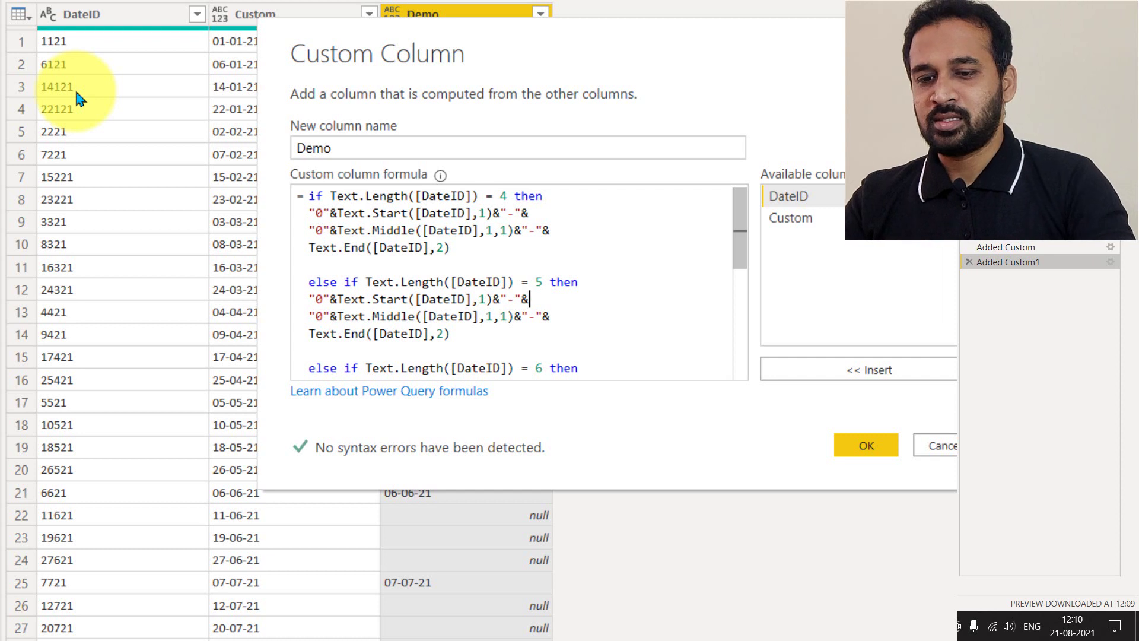
key(Home)
key(End)
key(Right)
key(shift+Right)
key(shift+Right)
key(shift+Right)
key(shift+Right)
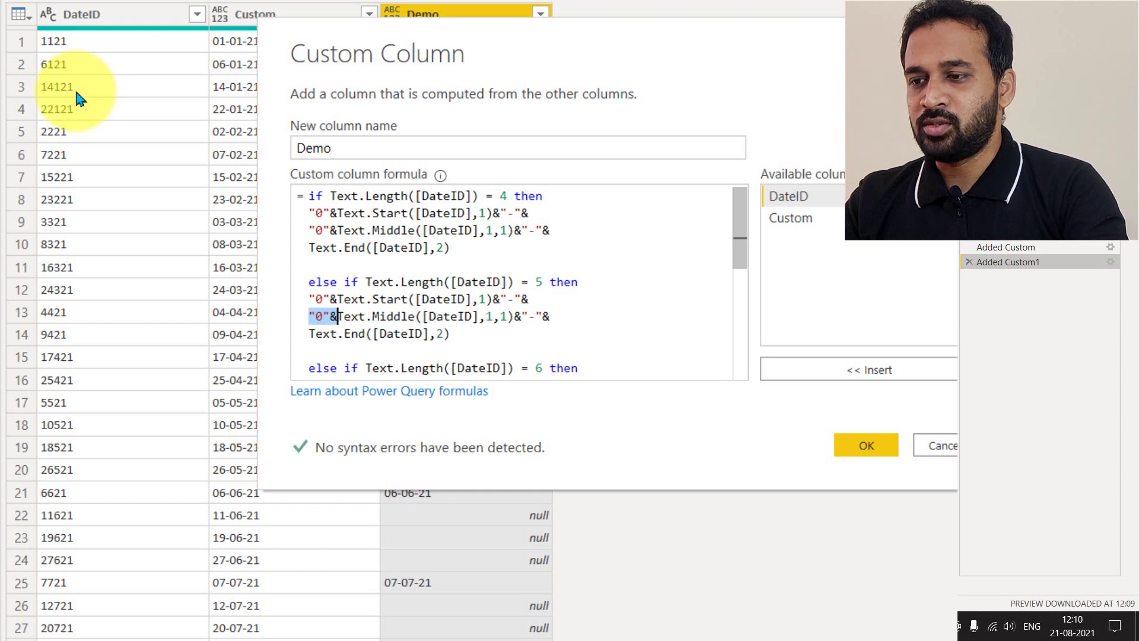
key(Delete)
Step: Set the character count of Text.Middle to 2 in the five-character branch
key(ctrl+Right)
key(ctrl+Right)
key(ctrl+Right)
key(ctrl+Right)
key(ctrl+Right)
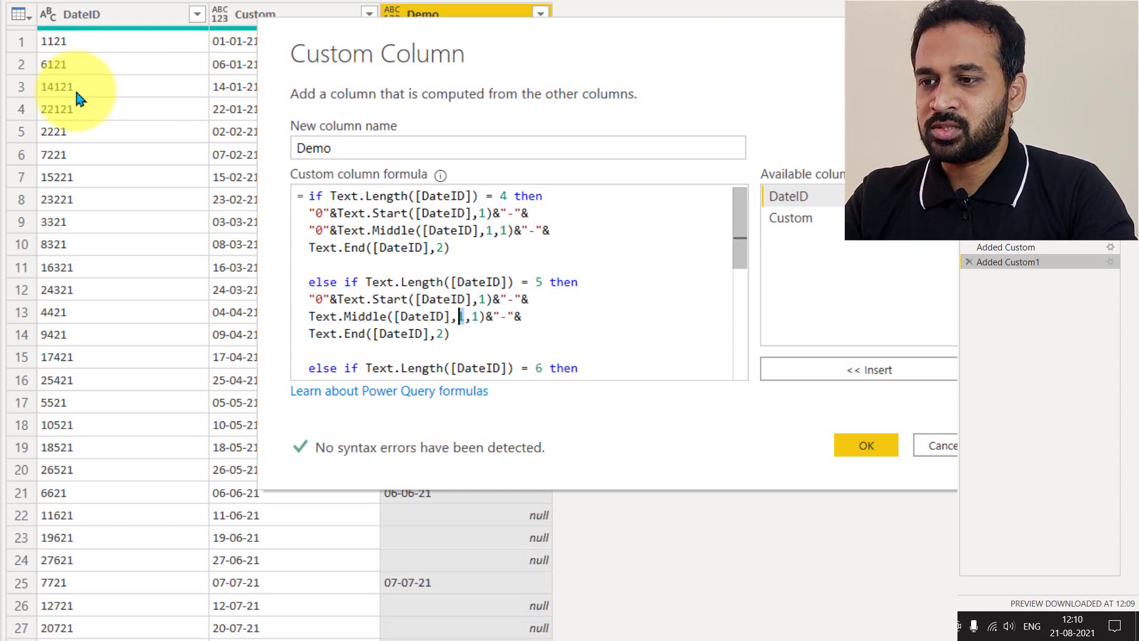
key(Right)
key(Right)
key(shift+Right)
text(2)
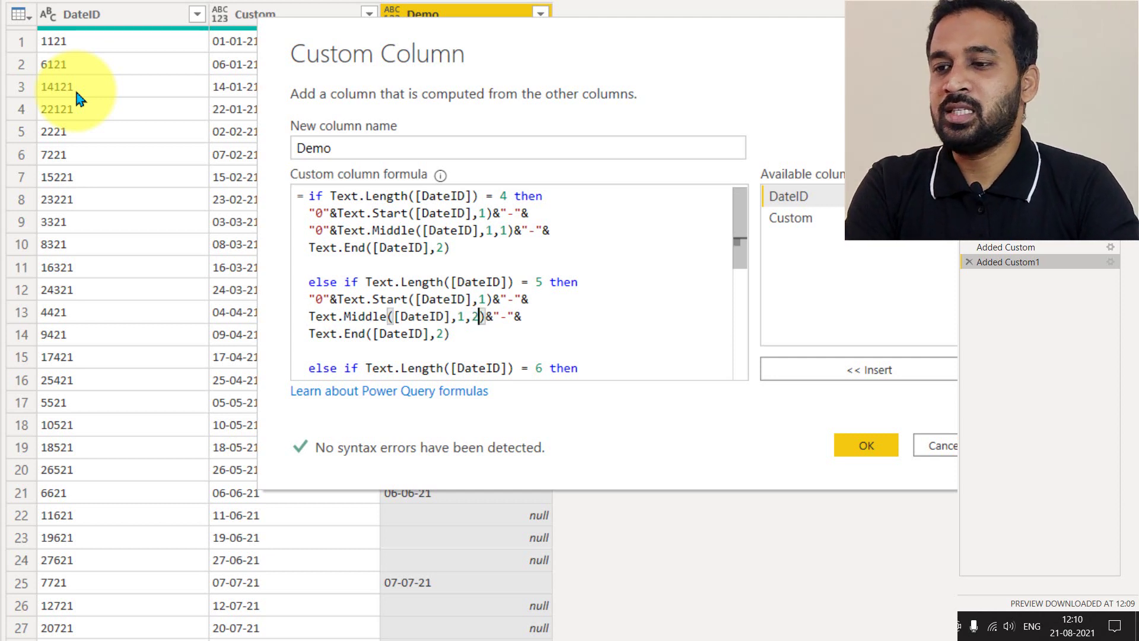
Step: Apply the three-branch formula and compare the Demo column's dates with the Custom column across all rows
key(ctrl+Home)
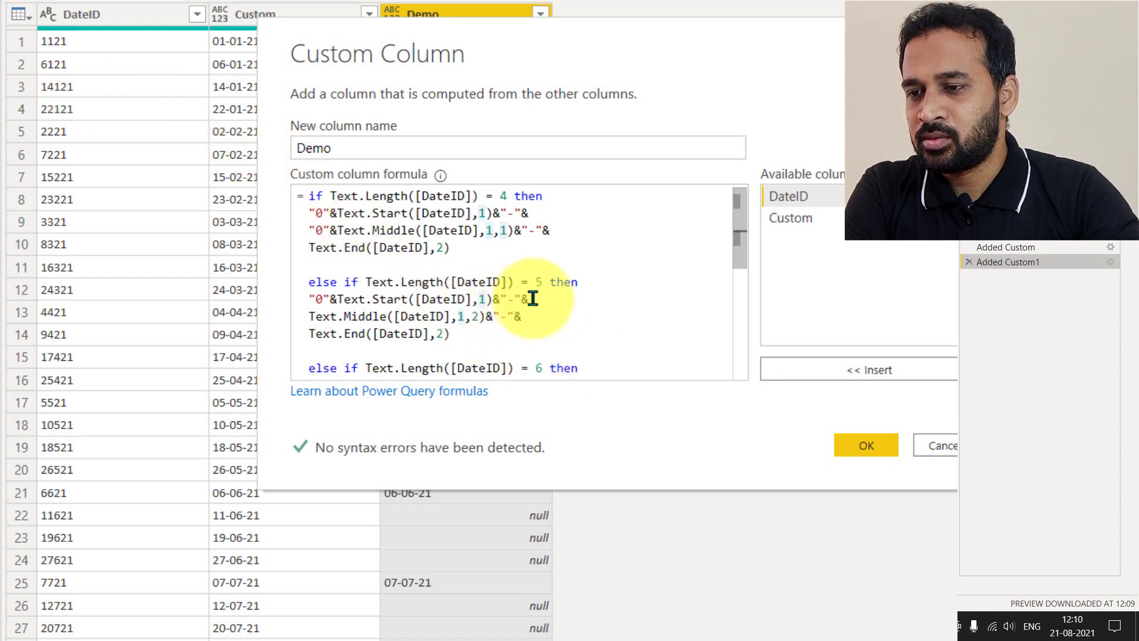
click(868, 446)
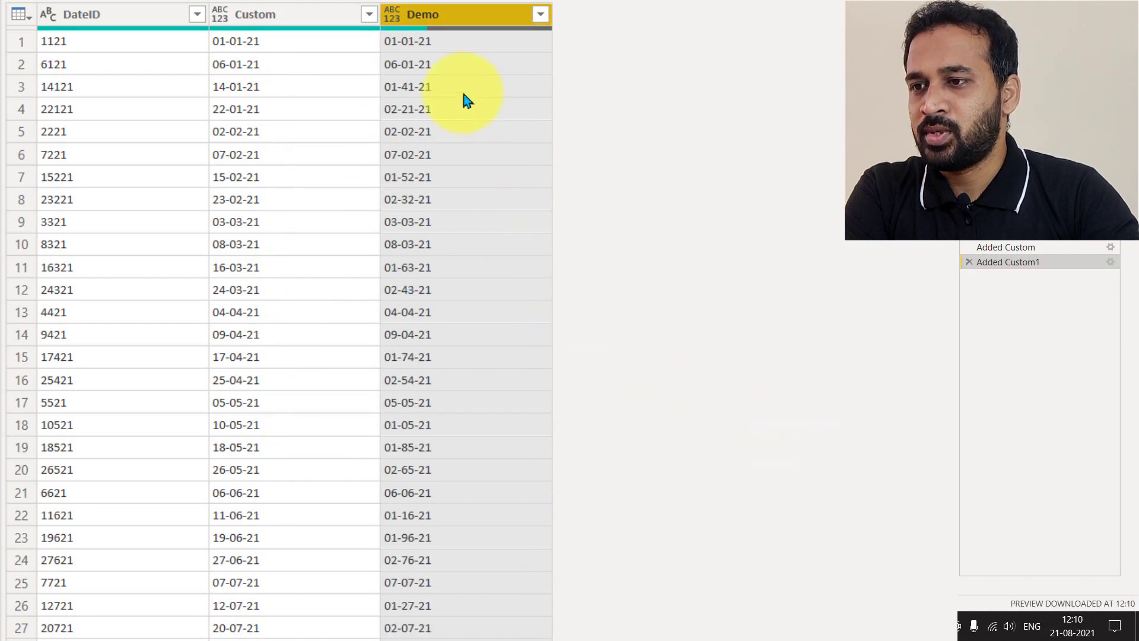
scroll(448, 131, down, 7)
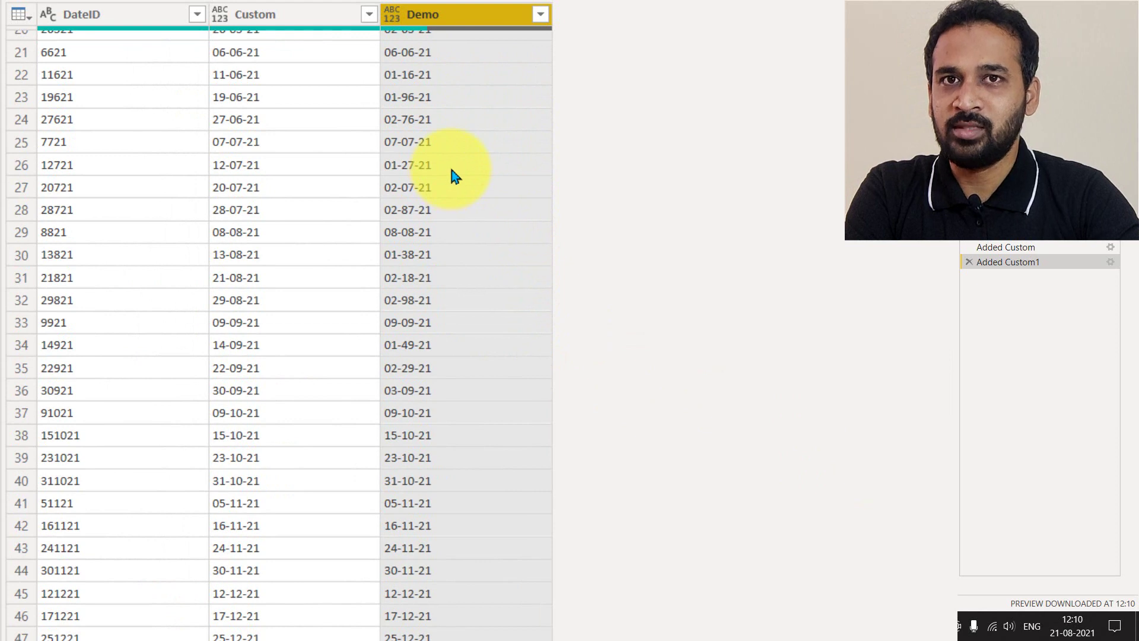
scroll(451, 169, up, 7)
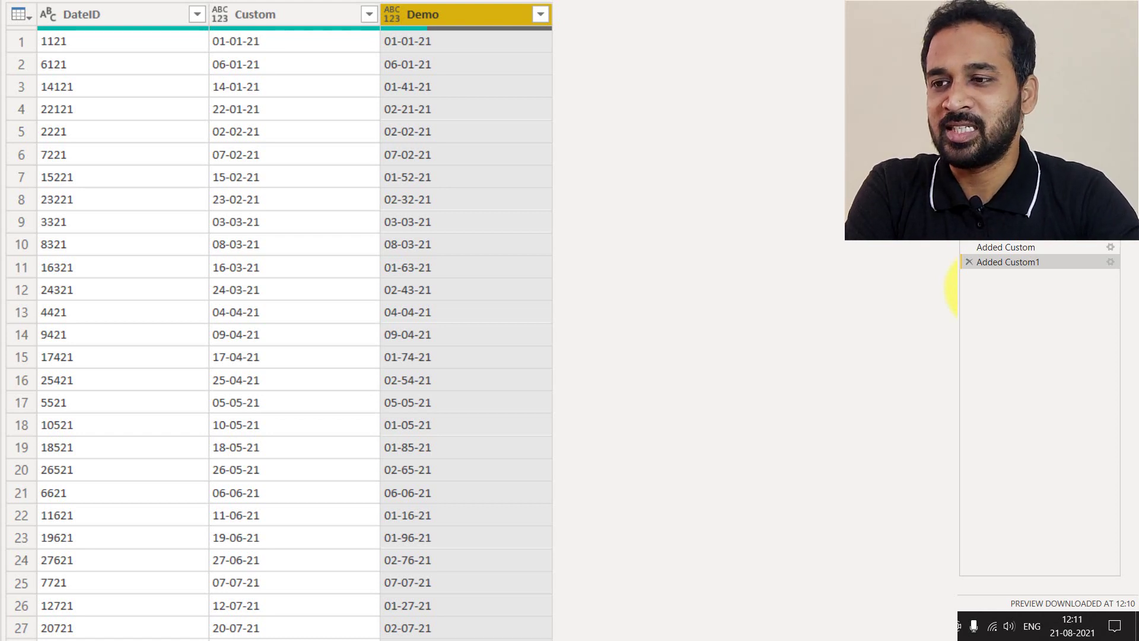
Step: Reopen the Demo formula, then copy and delete the "0"& prefix before Text.Start in the five-character branch
click(1110, 262)
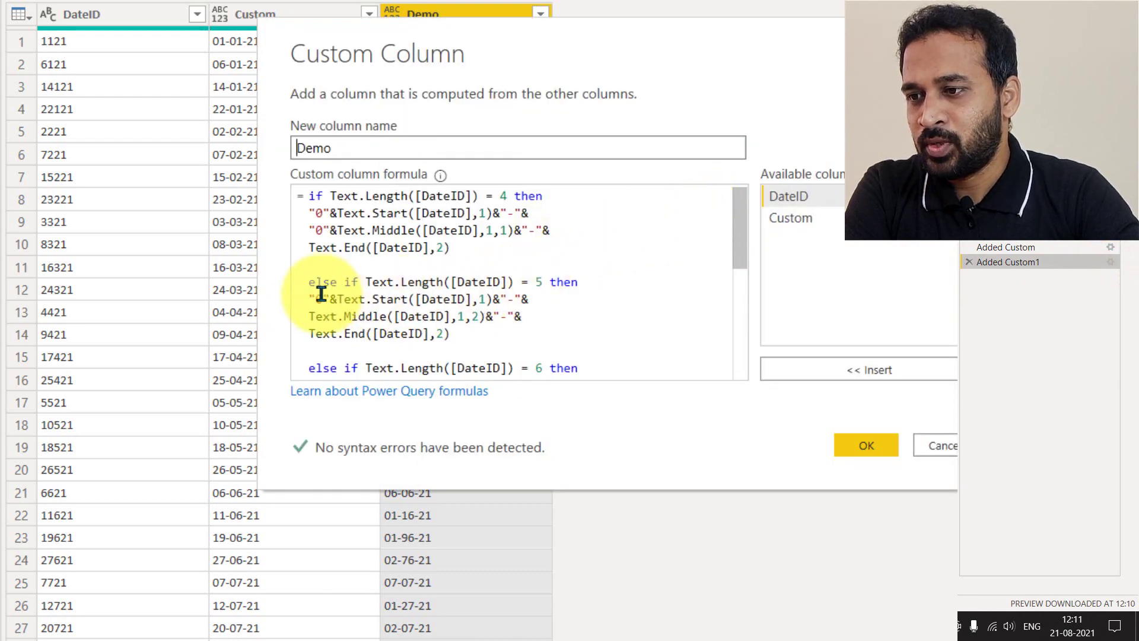
click(311, 294)
key(shift+Right)
key(shift+Right)
key(shift+Right)
key(shift+Right)
key(ctrl+c)
key(Delete)
Step: Set the Text.Start character count to 2 in the five-character branch
key(End)
key(Left)
key(Left)
key(Left)
key(Left)
key(Left)
key(Left)
key(Left)
key(shift+Right)
text(2)
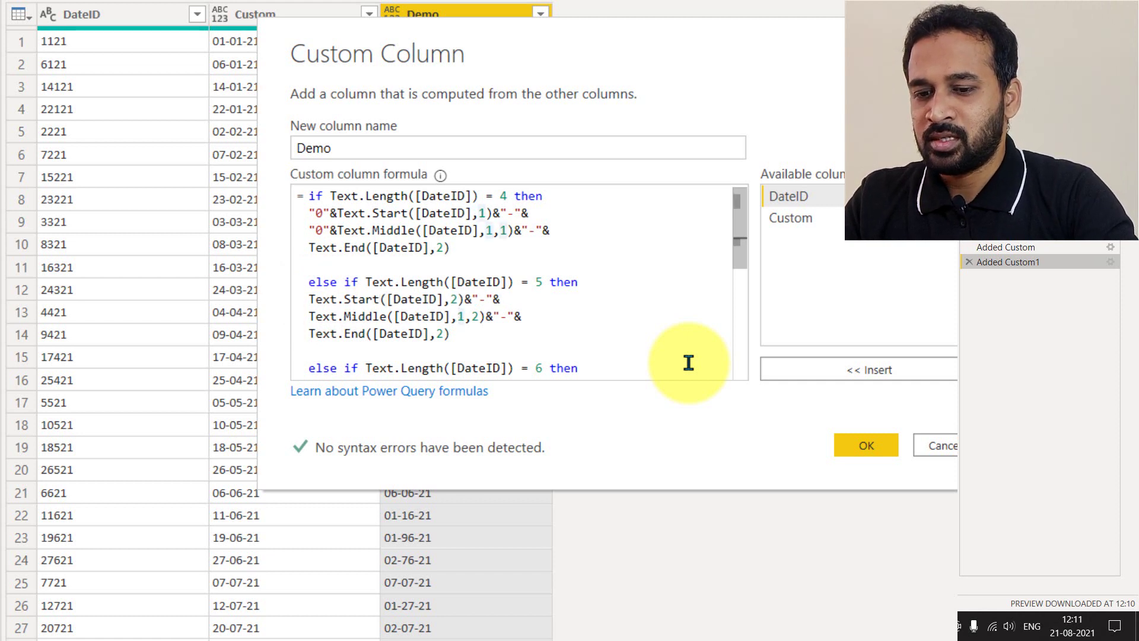
Step: Paste the "0"& prefix in front of Text.Middle in the five-character branch
key(Down)
key(Home)
key(ctrl+v)
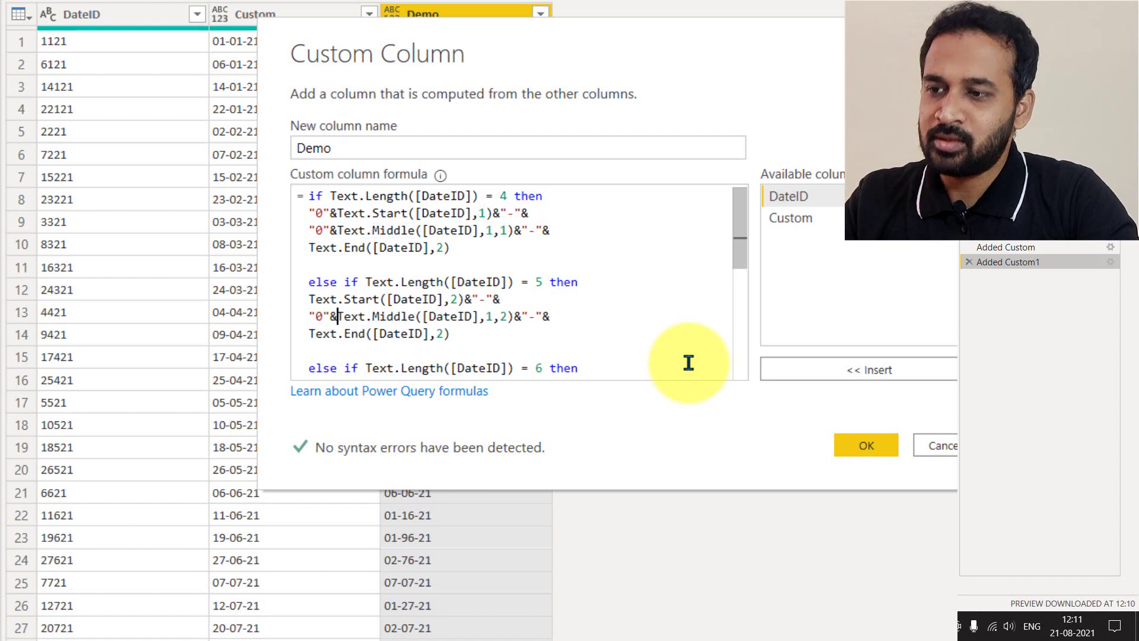
Step: Set Text.Middle's start position to 2 and character count to 1 in the five-character branch
key(ctrl+Right)
key(ctrl+Right)
key(ctrl+Right)
key(Right)
key(Right)
key(shift+Right)
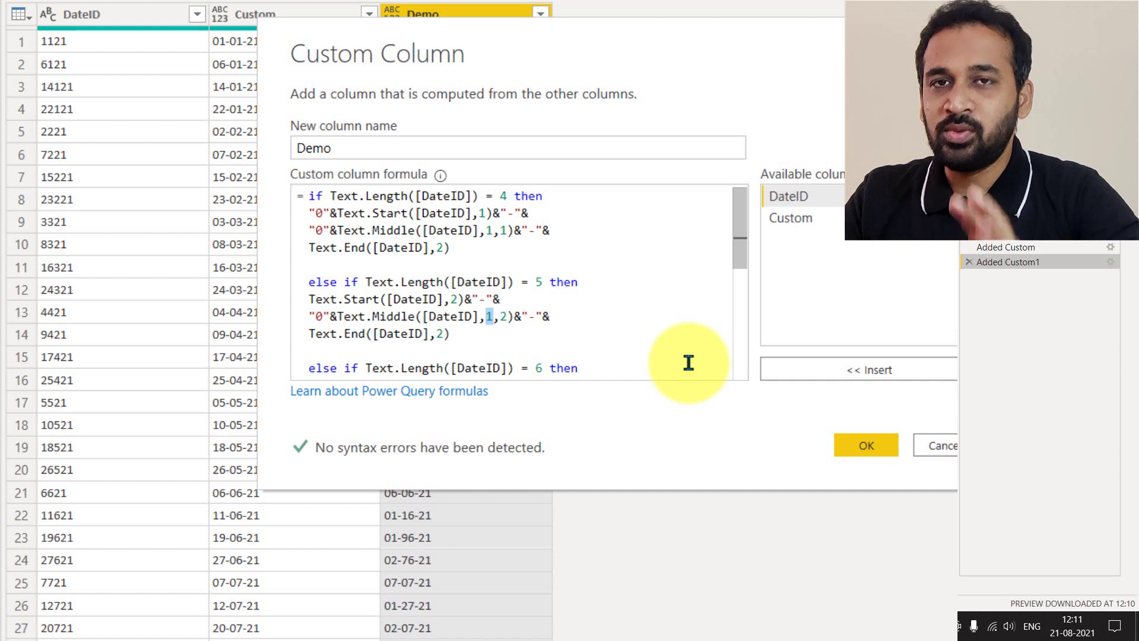
text(2)
key(Right)
key(shift+Right)
text(1)
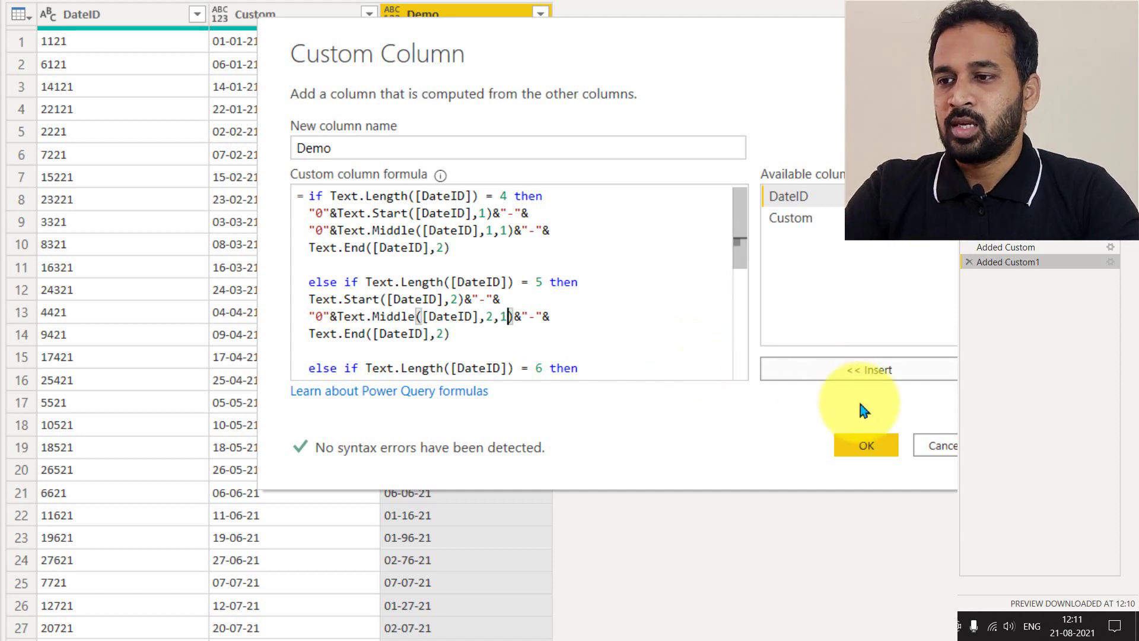
Step: Apply the edited formula and compare the Demo column's dates with the Custom column down the rows
click(866, 446)
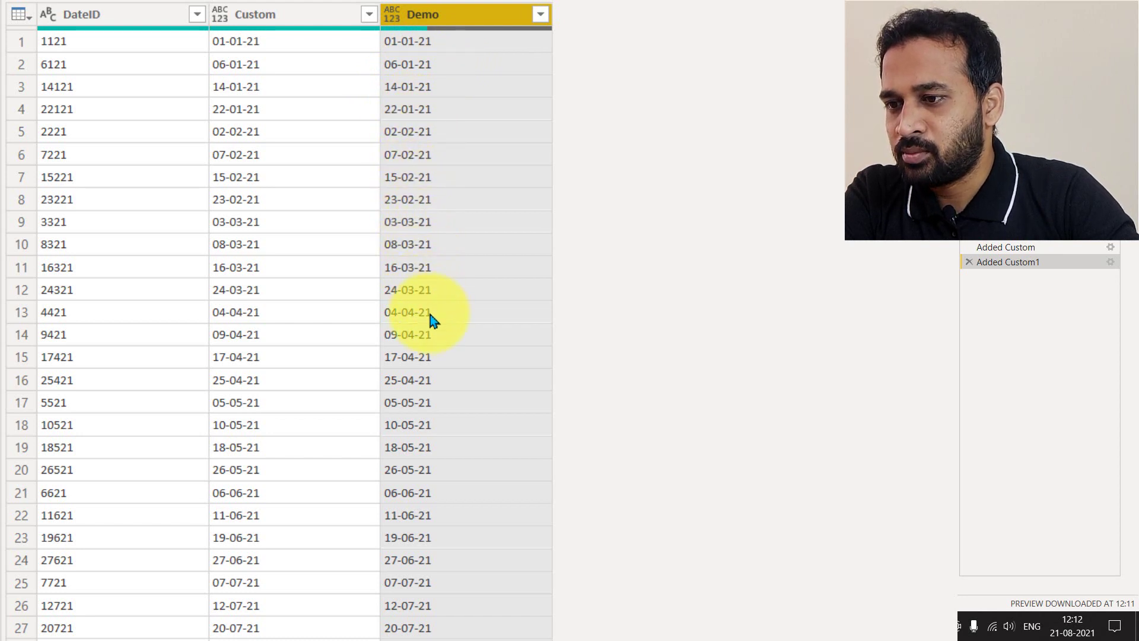
scroll(427, 348, down, 2)
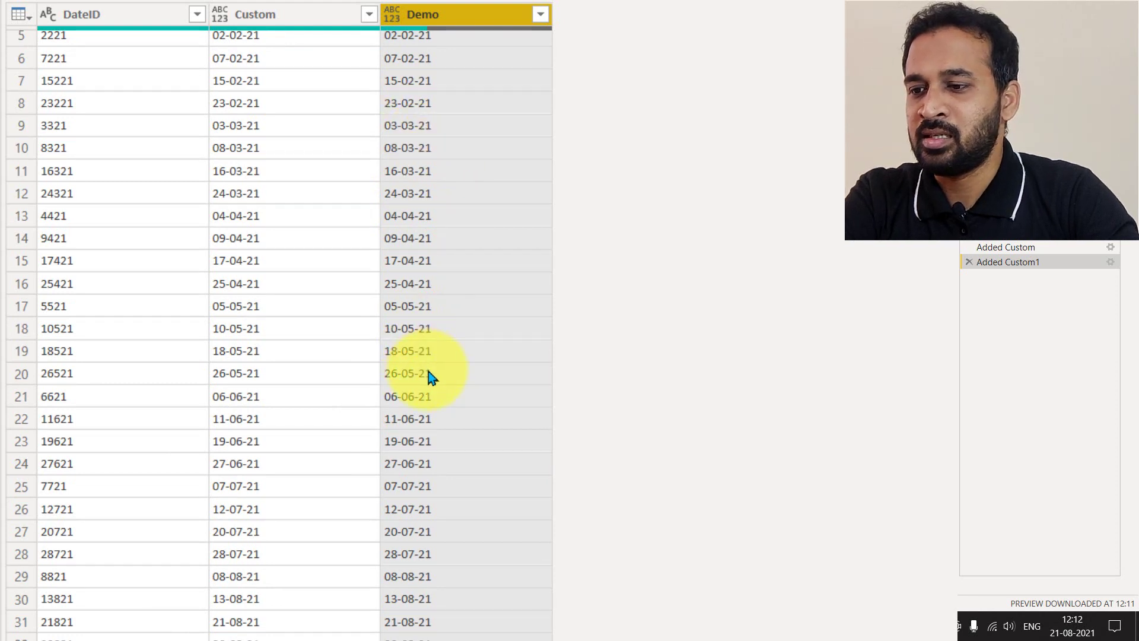
scroll(425, 365, down, 2)
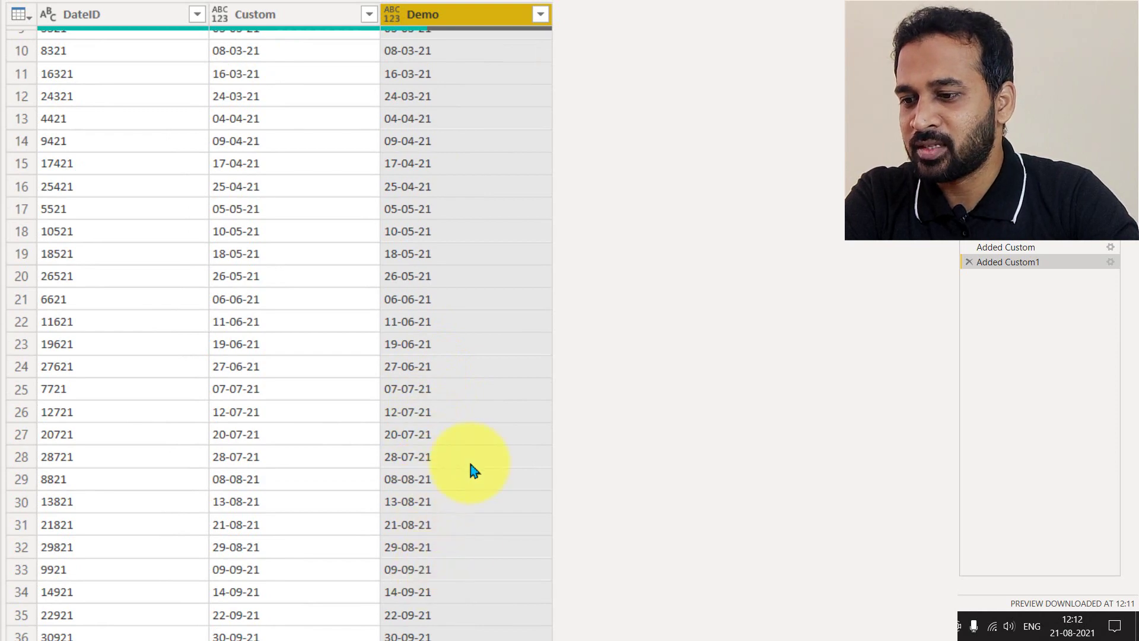
scroll(489, 291, down, 1)
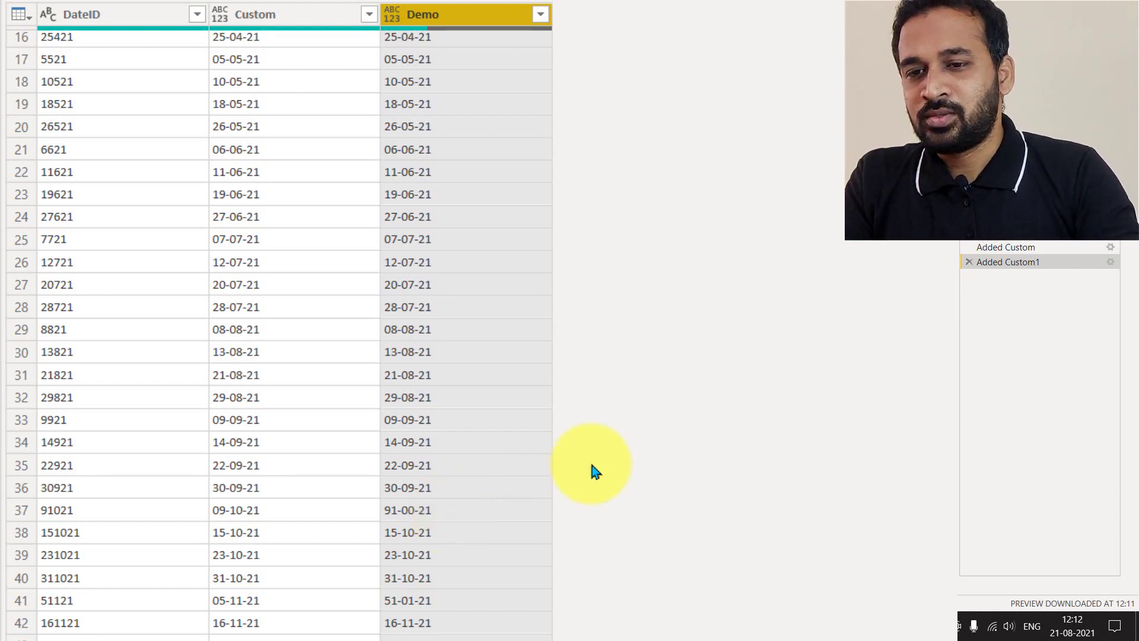
Step: Reopen the Demo formula, copy the five-character condition and date expression, and start a nested if on a new line below else if
click(1111, 264)
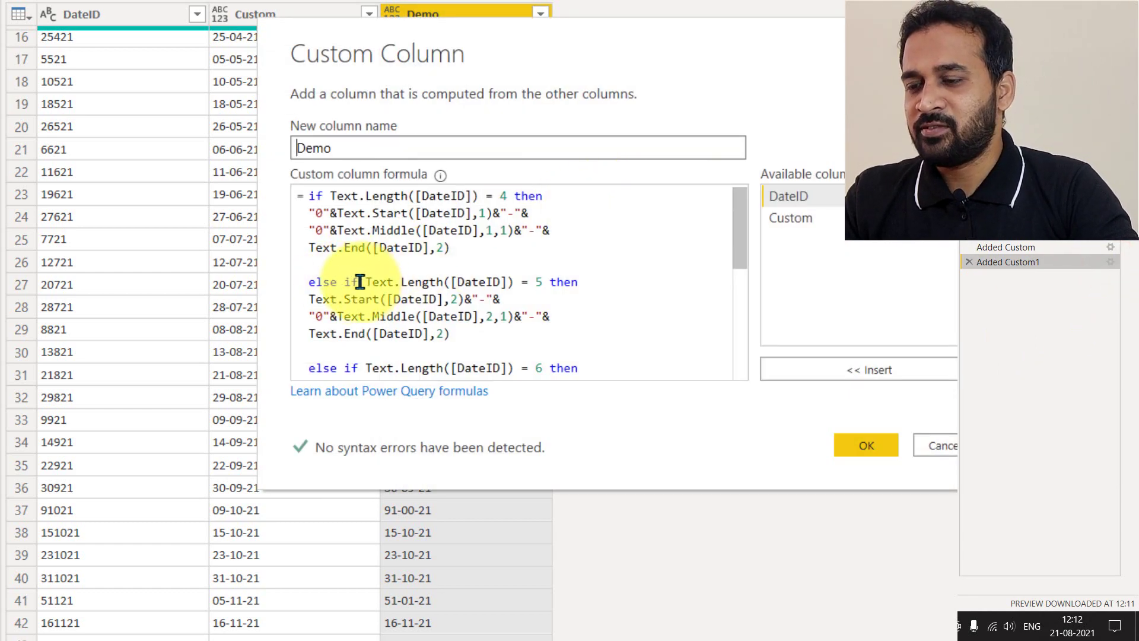
drag(342, 283, 521, 329)
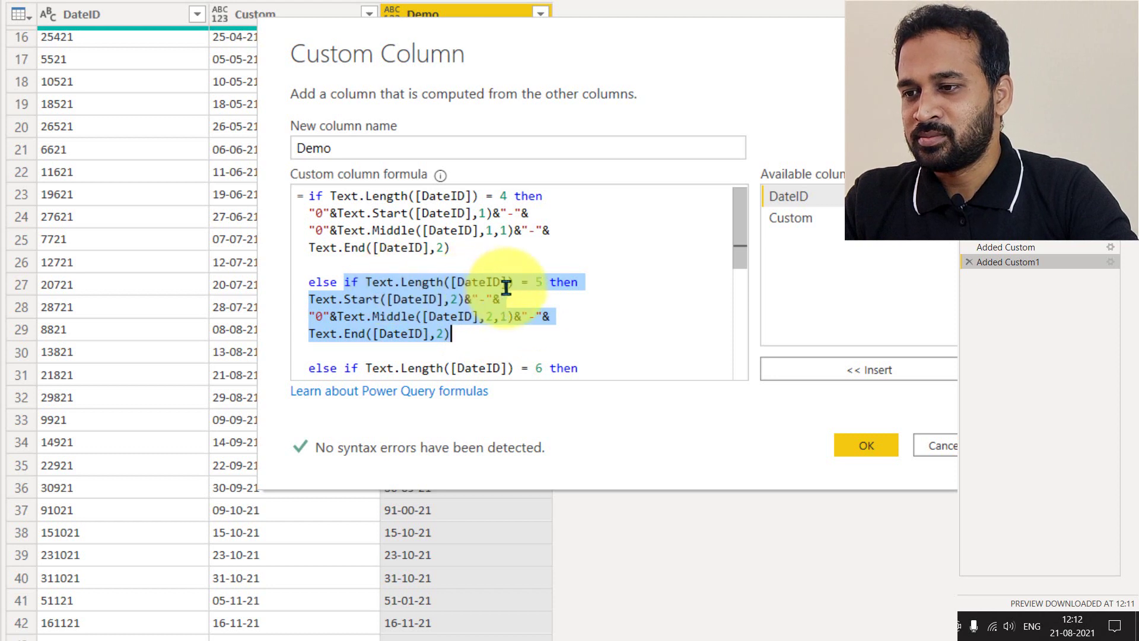
click(356, 282)
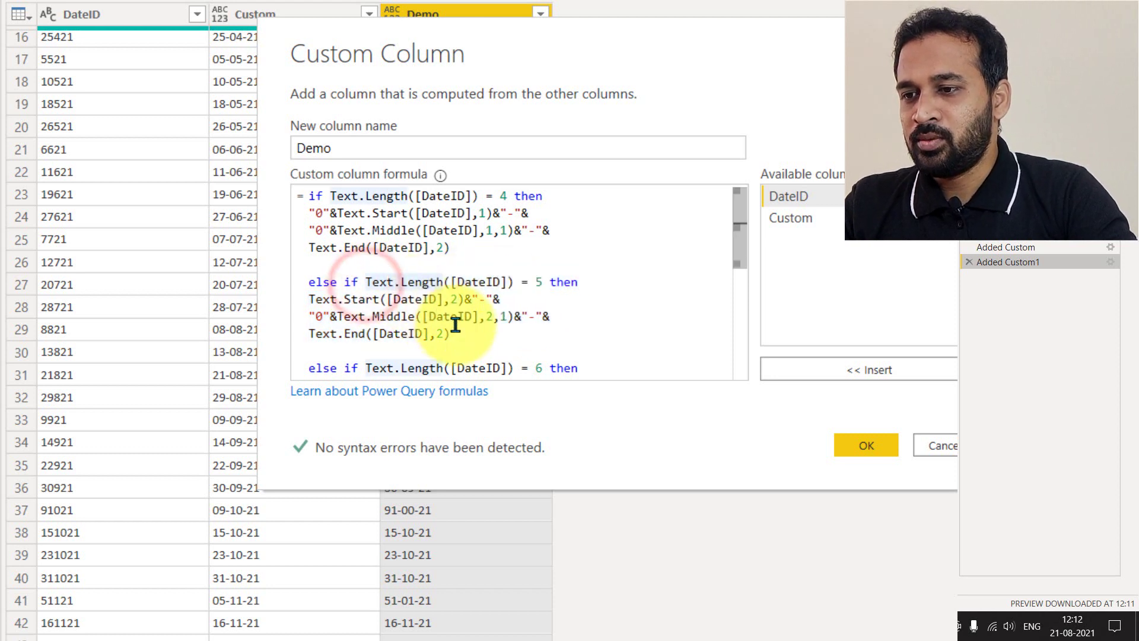
drag(455, 325, 501, 328)
key(ctrl+c)
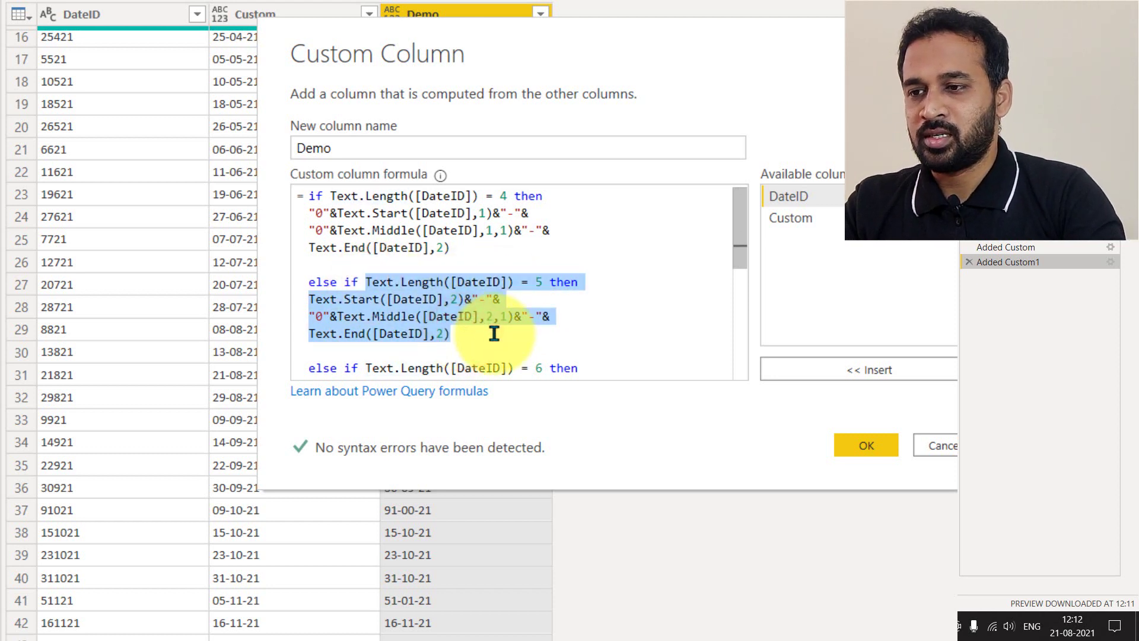
key(Left)
key(Return)
text(if)
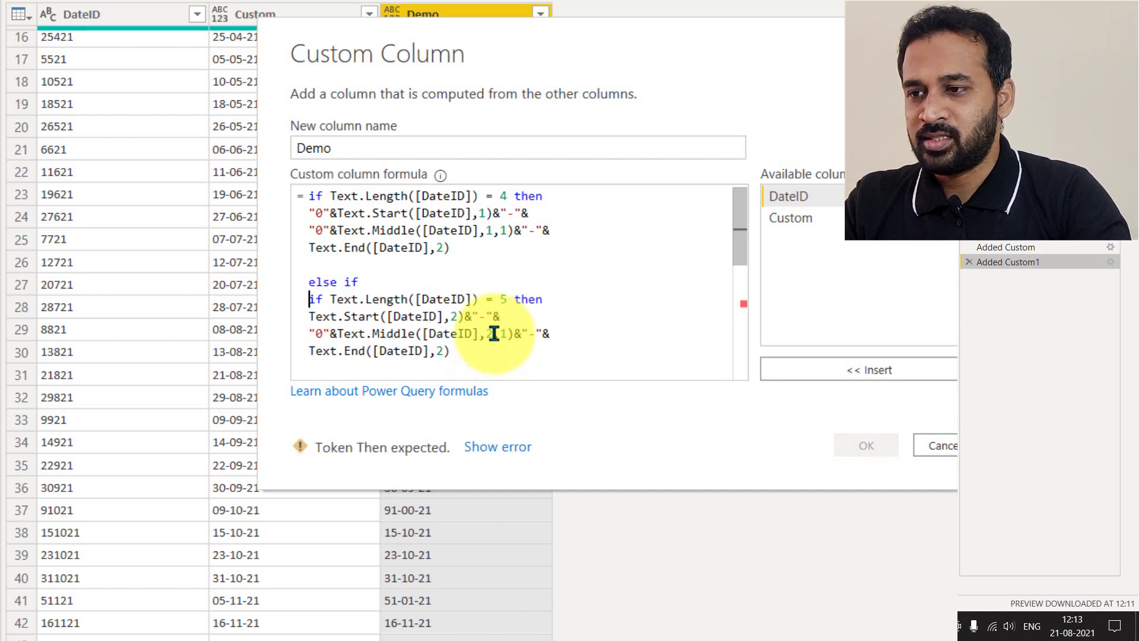
Step: Indent the nested if line and its Text.Start, Text.Middle and Text.End lines beneath else if
key(shift+Down)
key(shift+Down)
key(shift+Down)
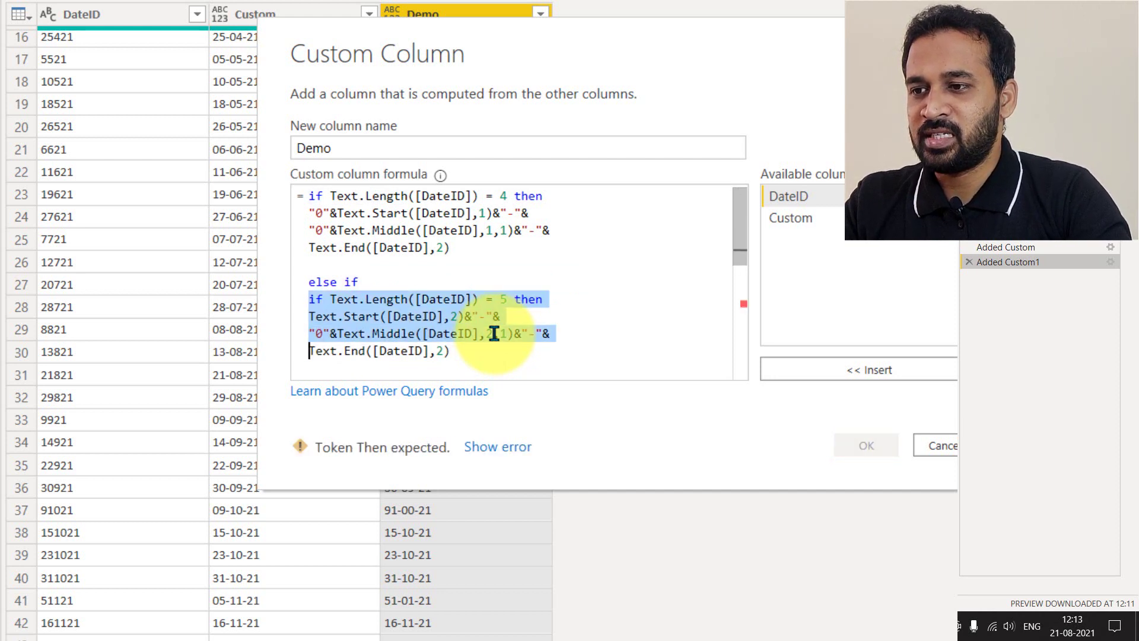
key(Left)
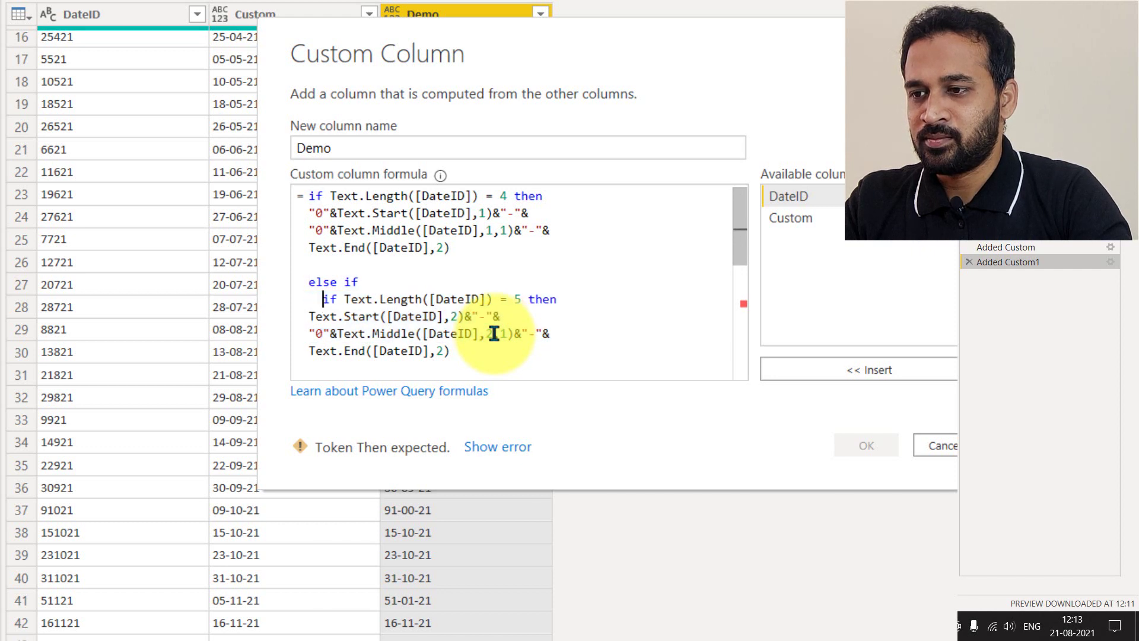
key(Down)
key(Home)
key(Down)
key(Home)
key(Down)
key(Home)
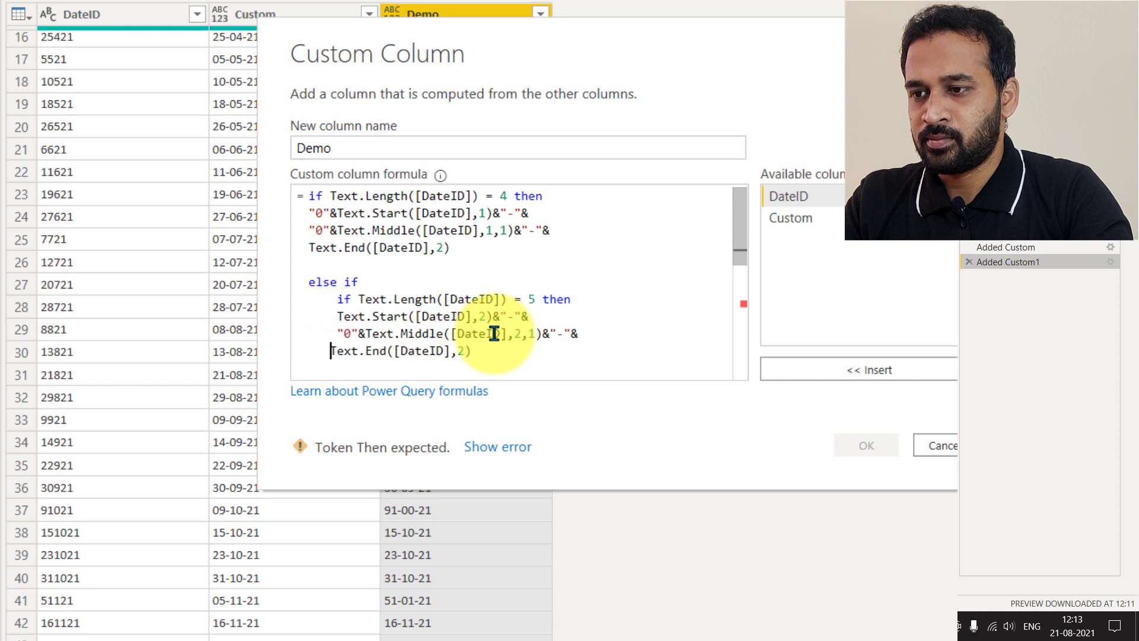
key(End)
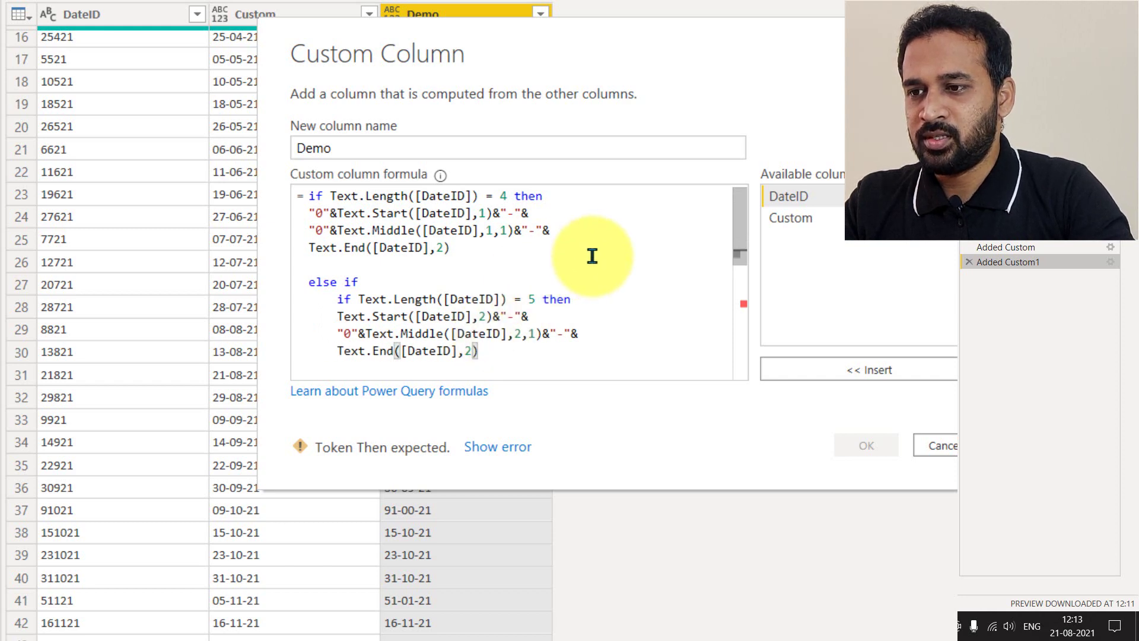
Step: Add an else after the nested Text.End line and paste the copied five-character block below it
scroll(593, 256, down, 2)
key(Return)
text(else)
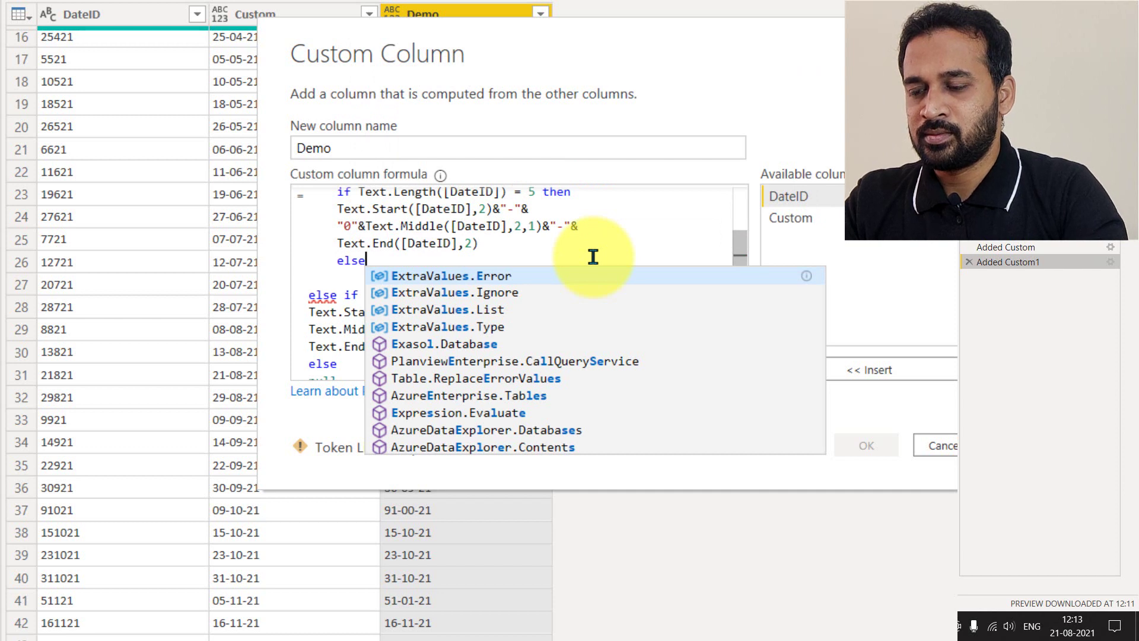
click(332, 266)
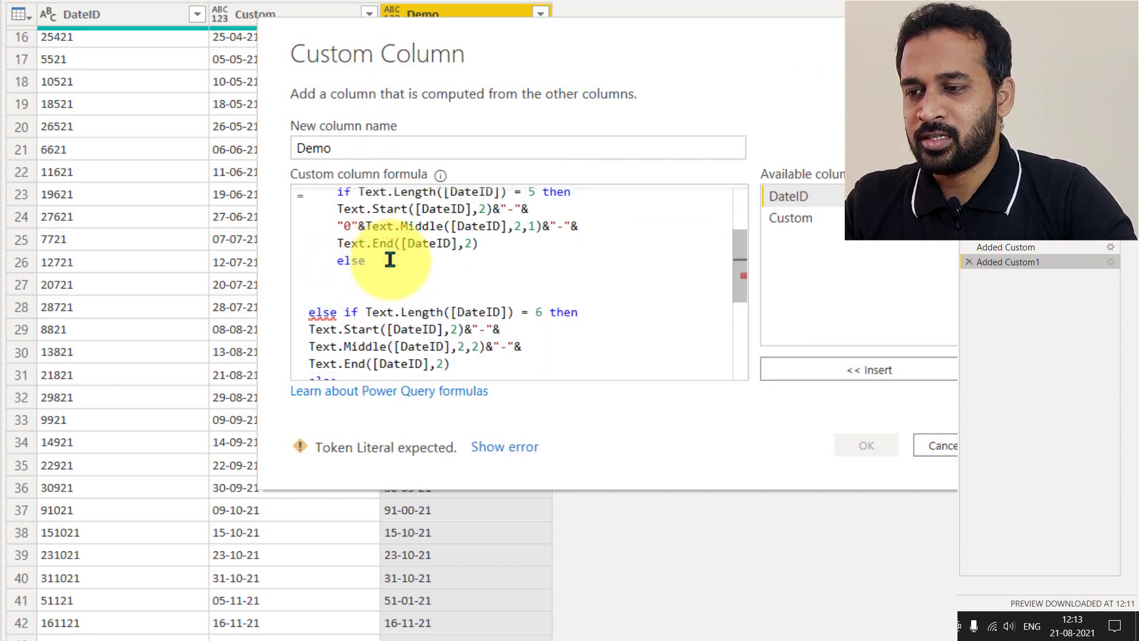
key(ctrl+v)
Step: Indent the pasted lines to match the nested block and adjust the indentation of the nested else
click(309, 295)
key(Tab)
key(Home)
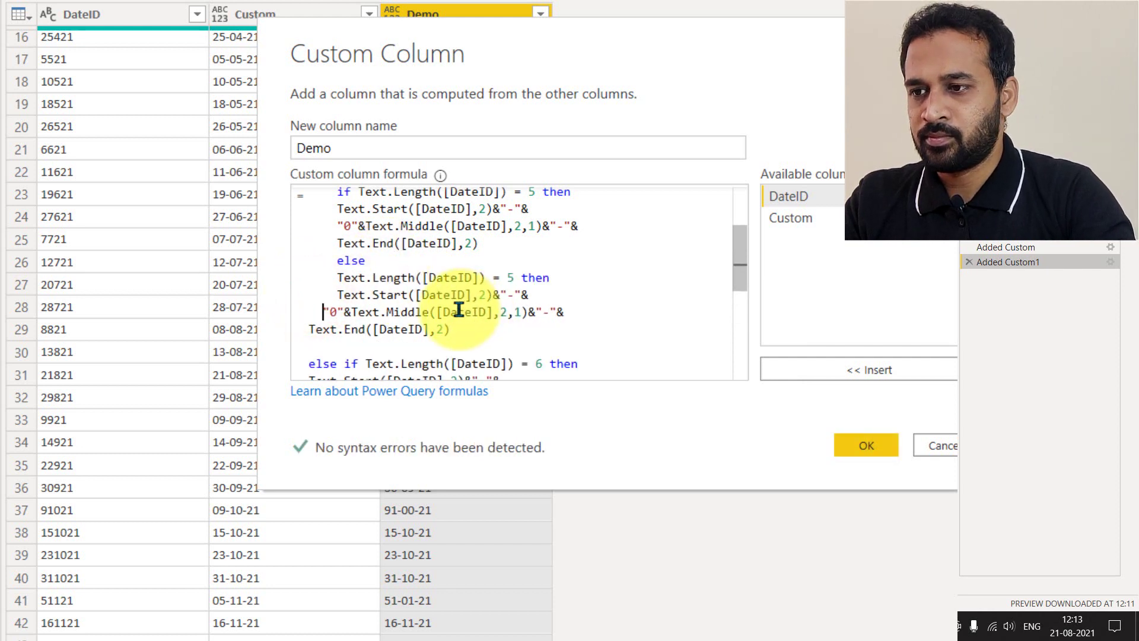
key(Down)
key(Home)
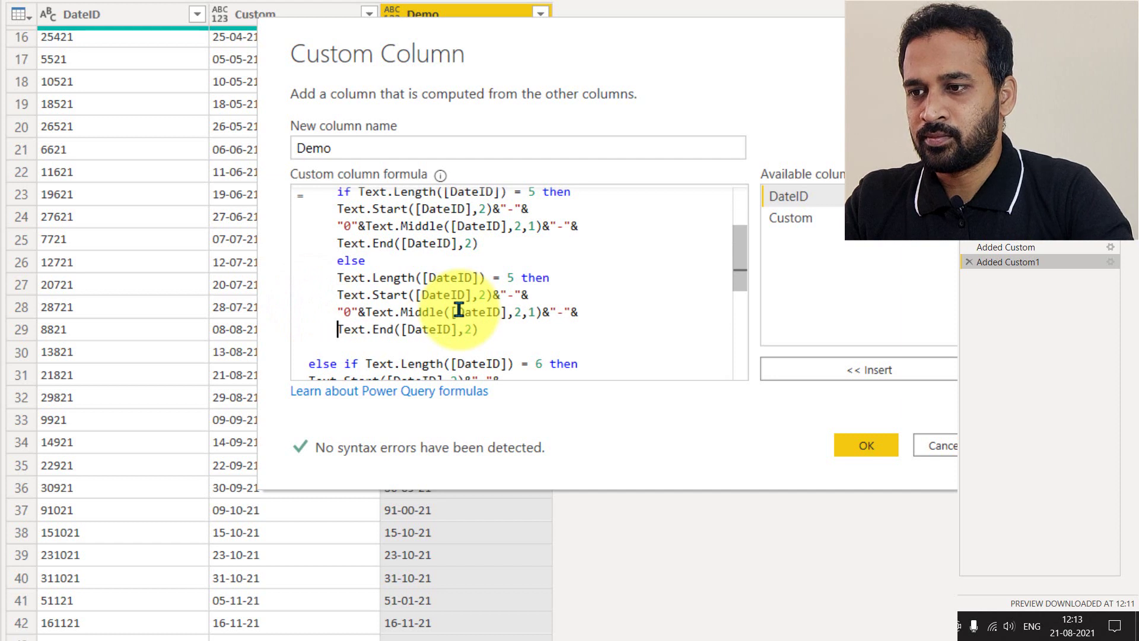
click(341, 265)
key(BackSpace)
key(Home)
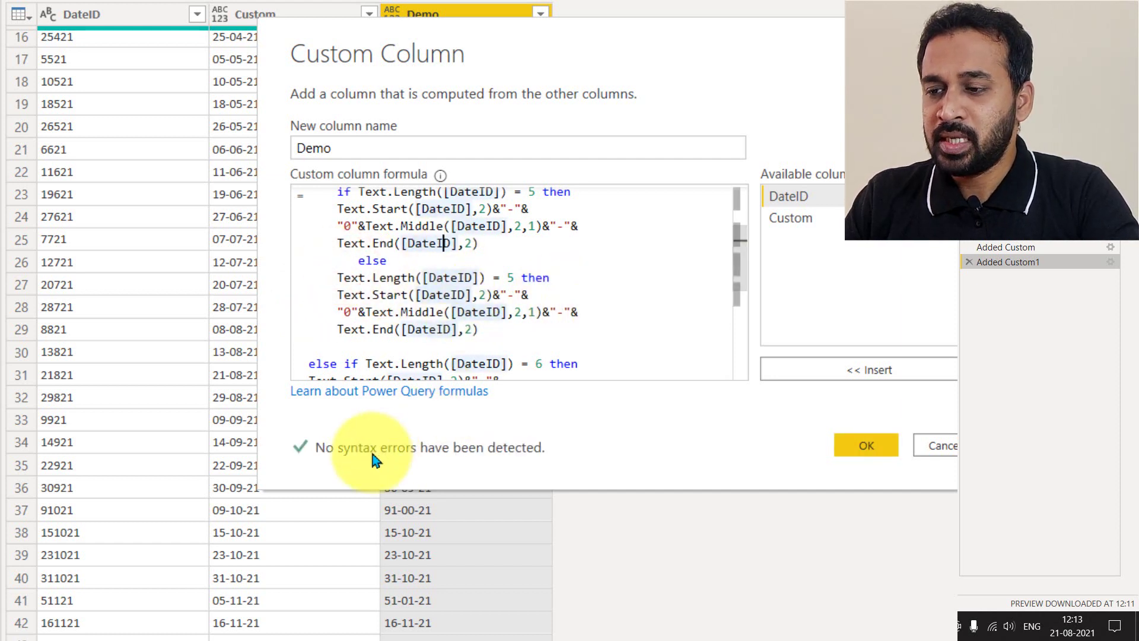
Step: Copy "Text.Length([DateID]) = 5 then" from the nested if and paste it after the outer else if
scroll(501, 279, up, 1)
scroll(501, 279, up, 1)
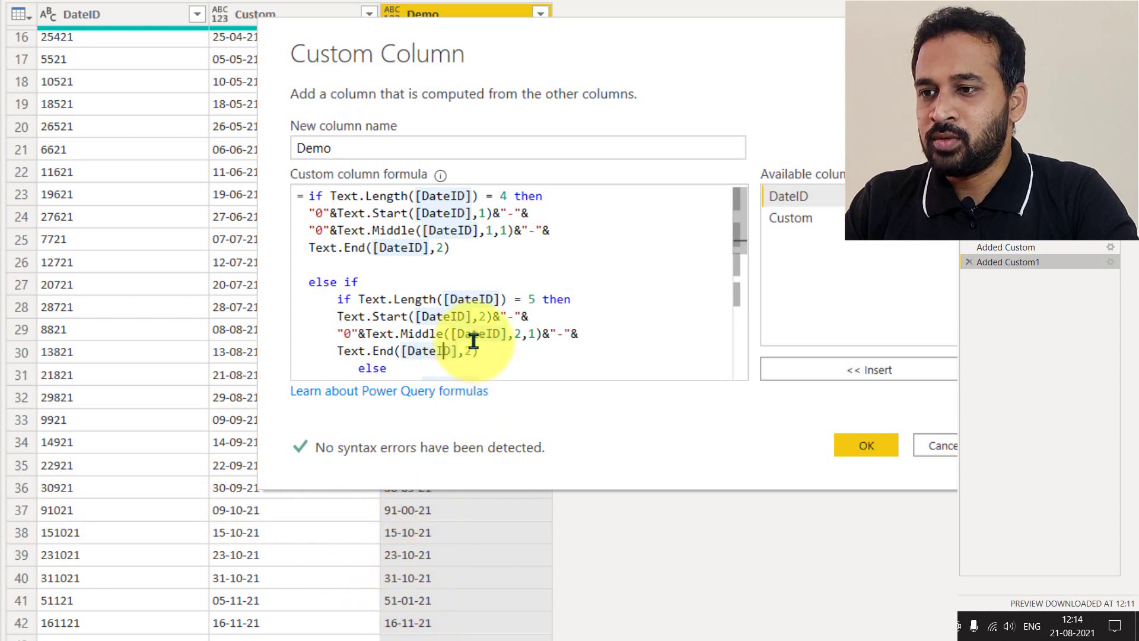
drag(336, 319, 485, 319)
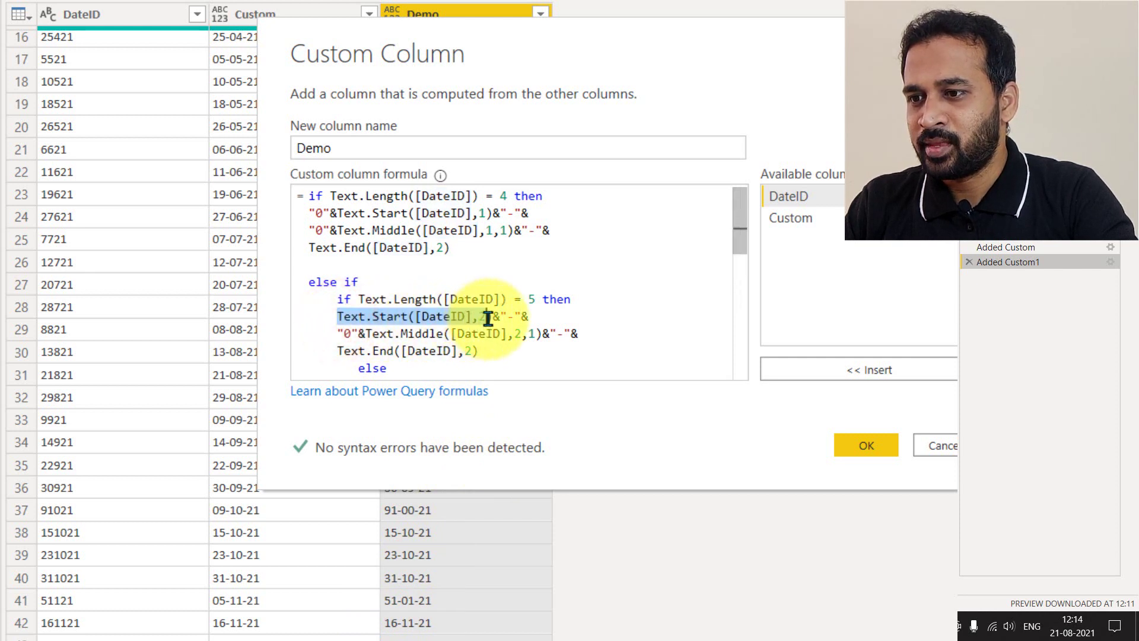
key(shift+Right)
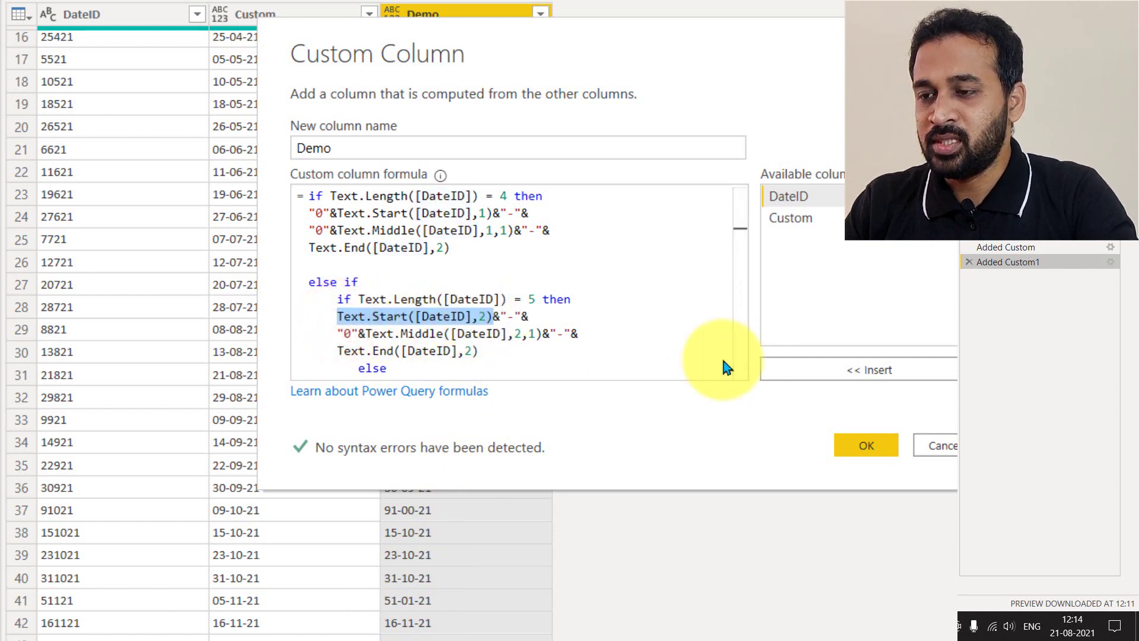
click(357, 297)
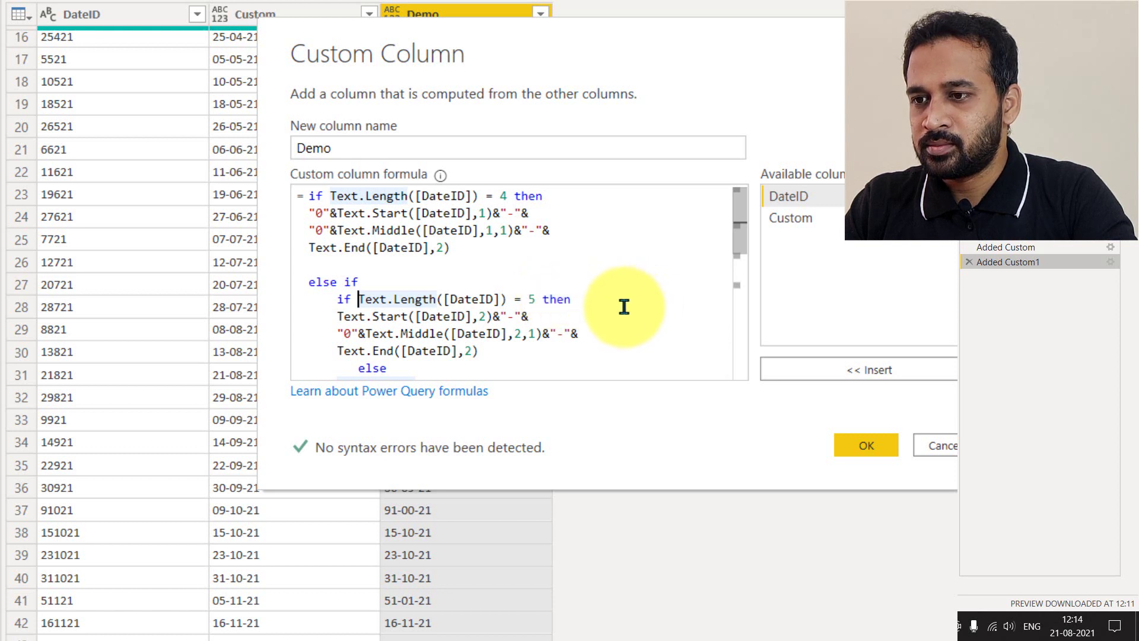
shift+click(543, 300)
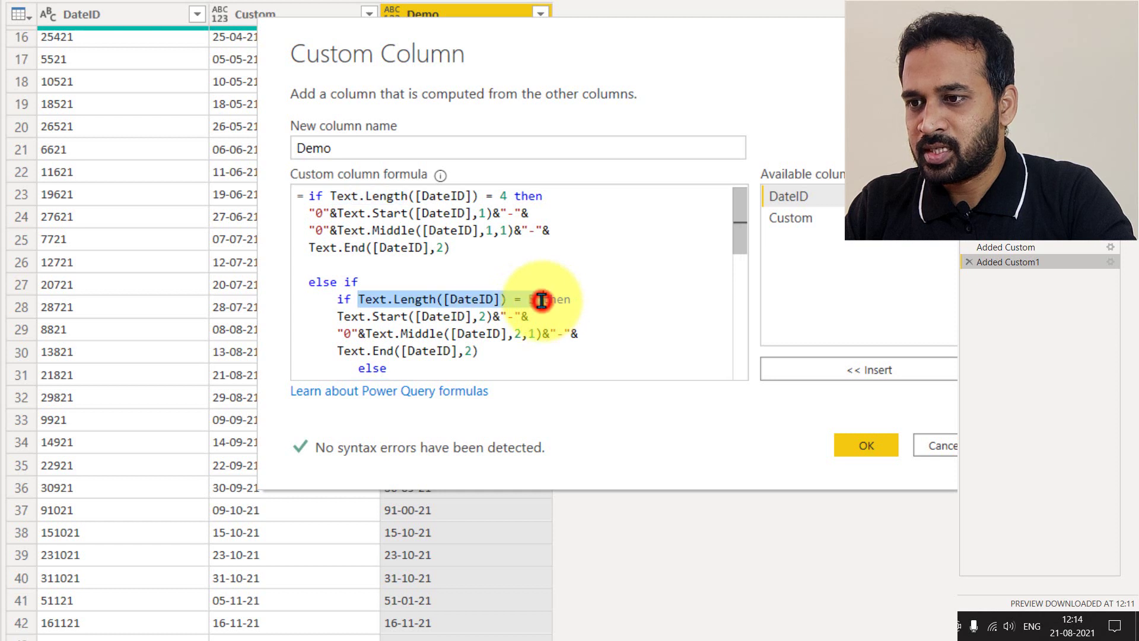
shift+click(573, 298)
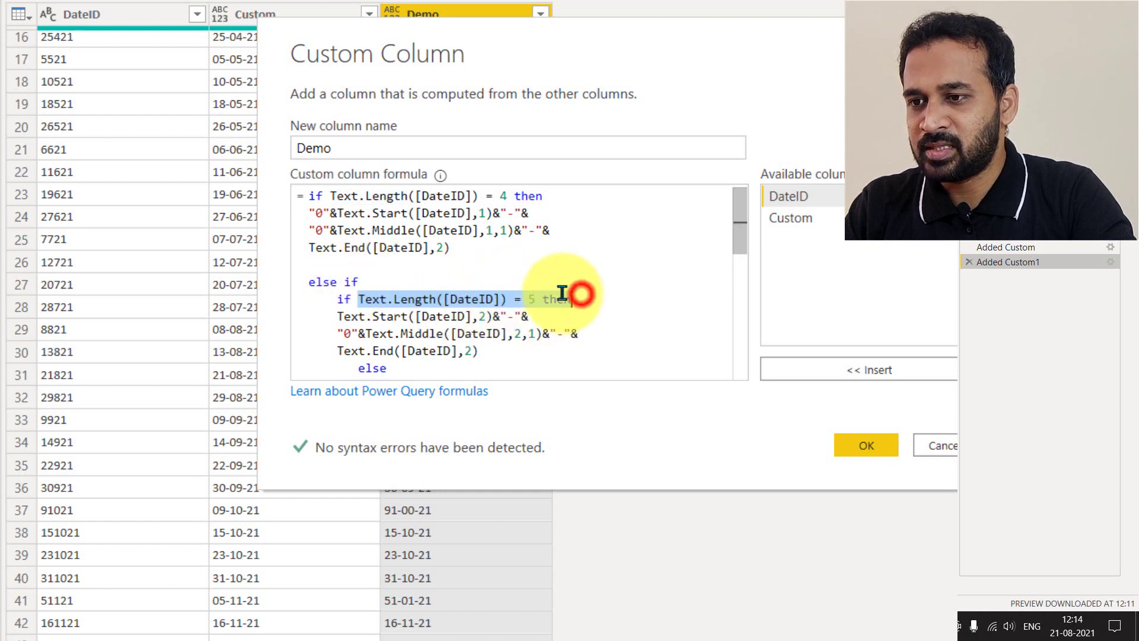
key(ctrl+c)
click(389, 279)
key(ctrl+v)
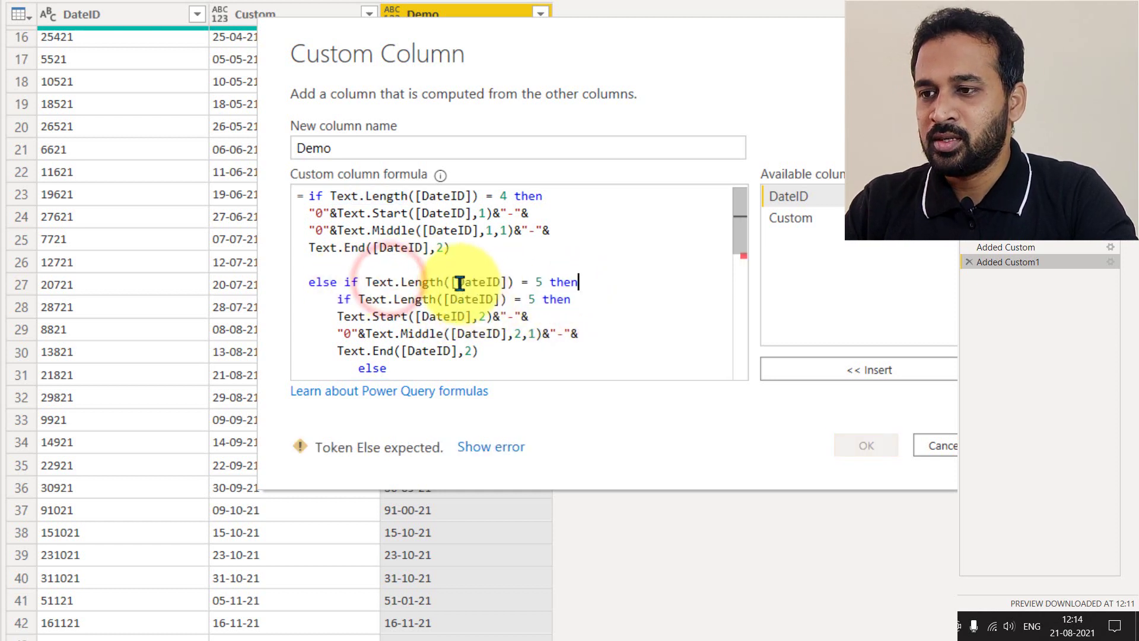
Step: Examine the four-, five- and six-character branches of the formula and the nested if block
drag(300, 196, 587, 235)
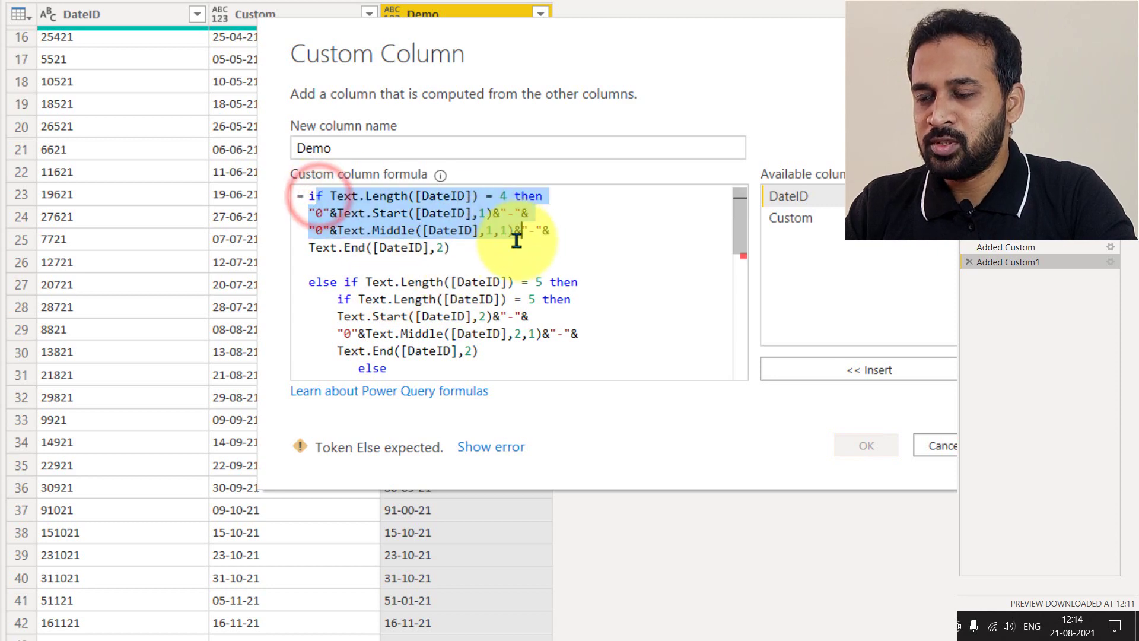
scroll(482, 236, down, 2)
scroll(407, 232, up, 3)
drag(311, 281, 555, 351)
scroll(534, 335, down, 2)
scroll(415, 320, down, 1)
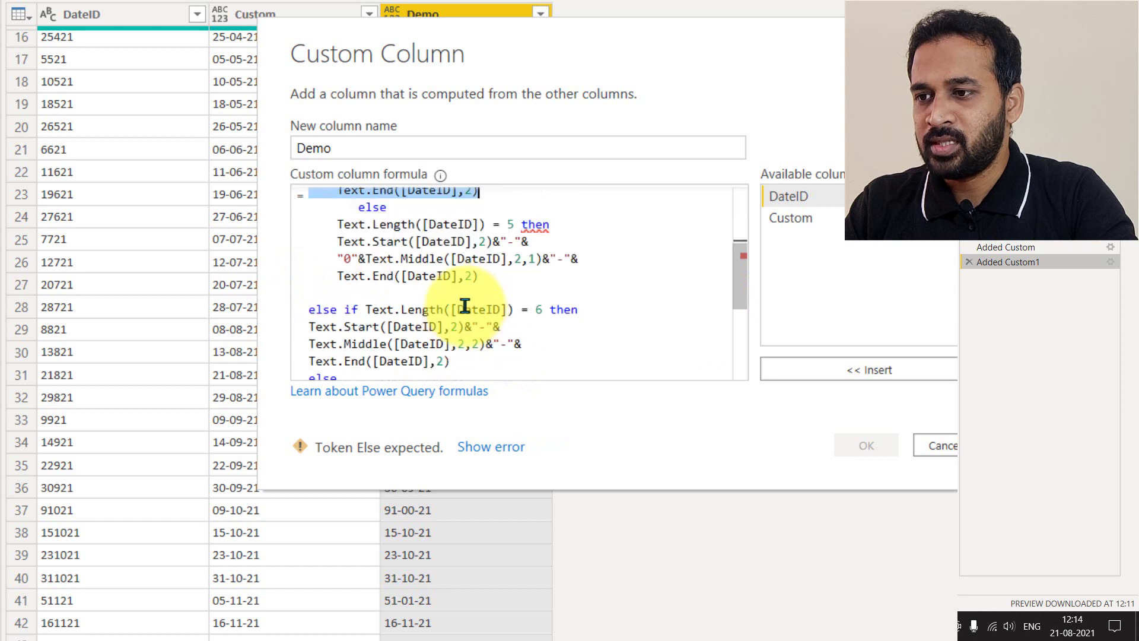
drag(349, 307, 483, 381)
key(ctrl+v)
click(465, 257)
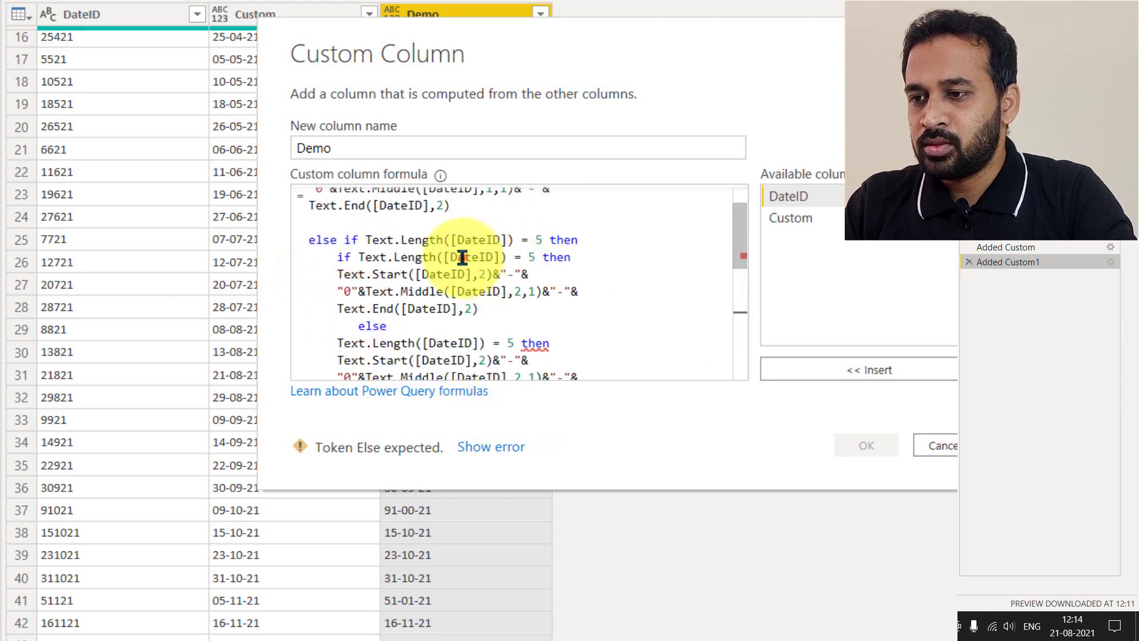
Step: Change the nested if condition in the five-character branch to Text.Start([DateID],2) >31
click(363, 256)
click(333, 272)
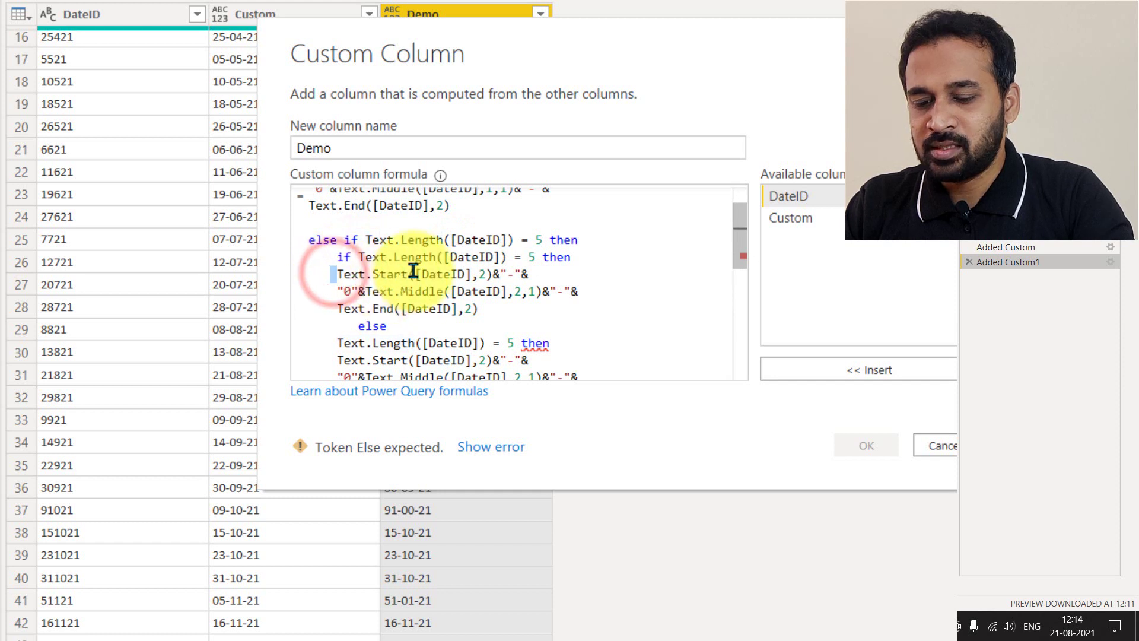
shift+click(473, 274)
drag(358, 257, 504, 259)
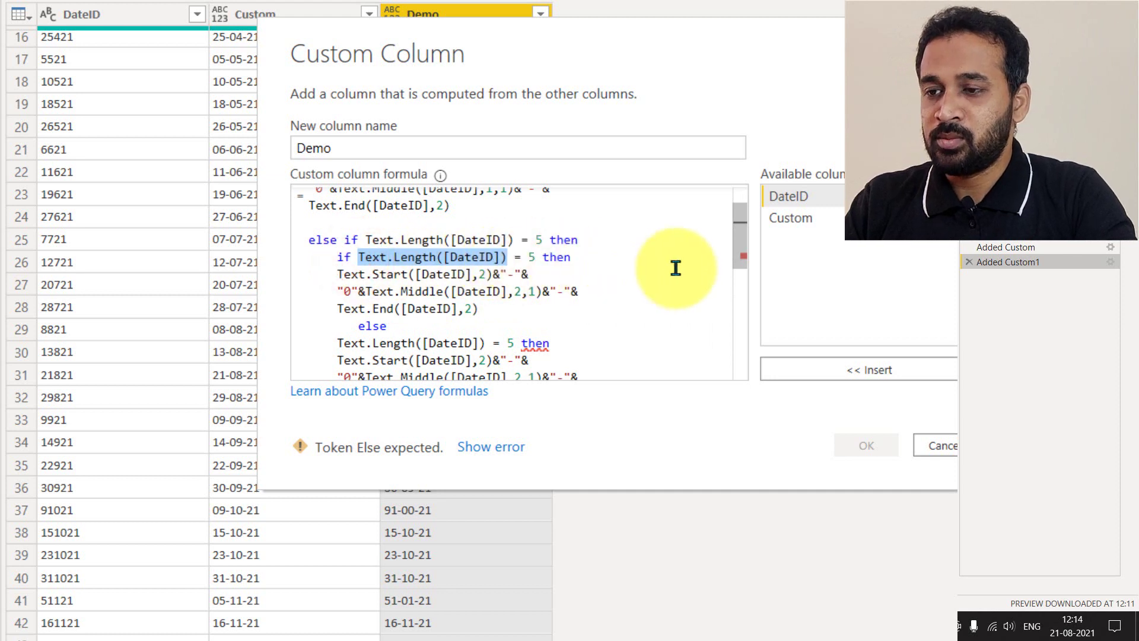
key(ctrl+v)
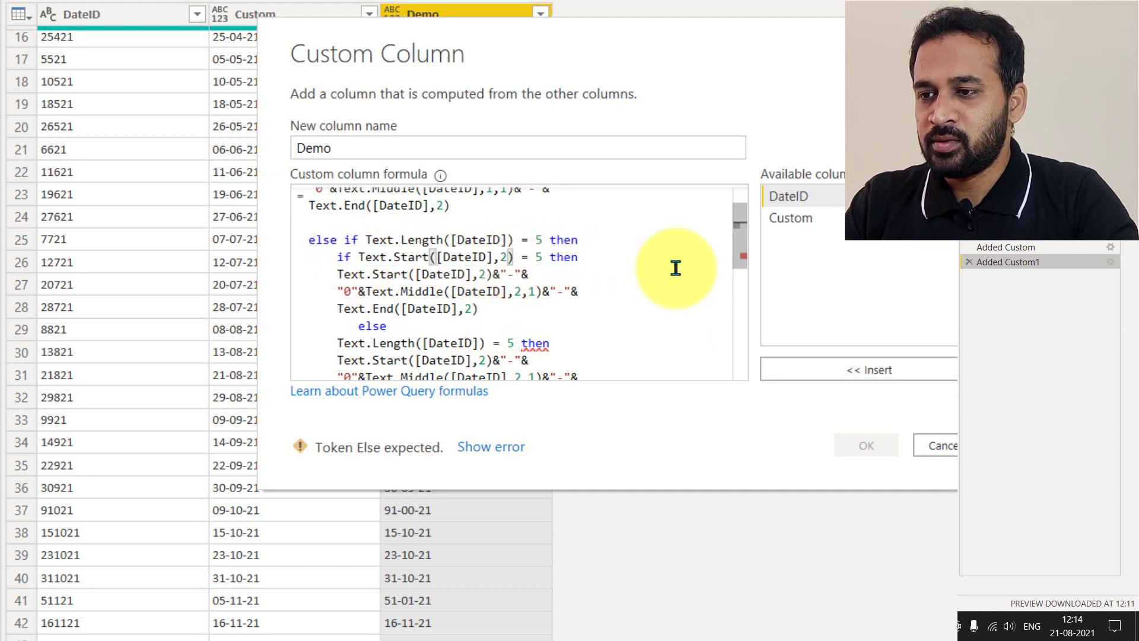
key(Right)
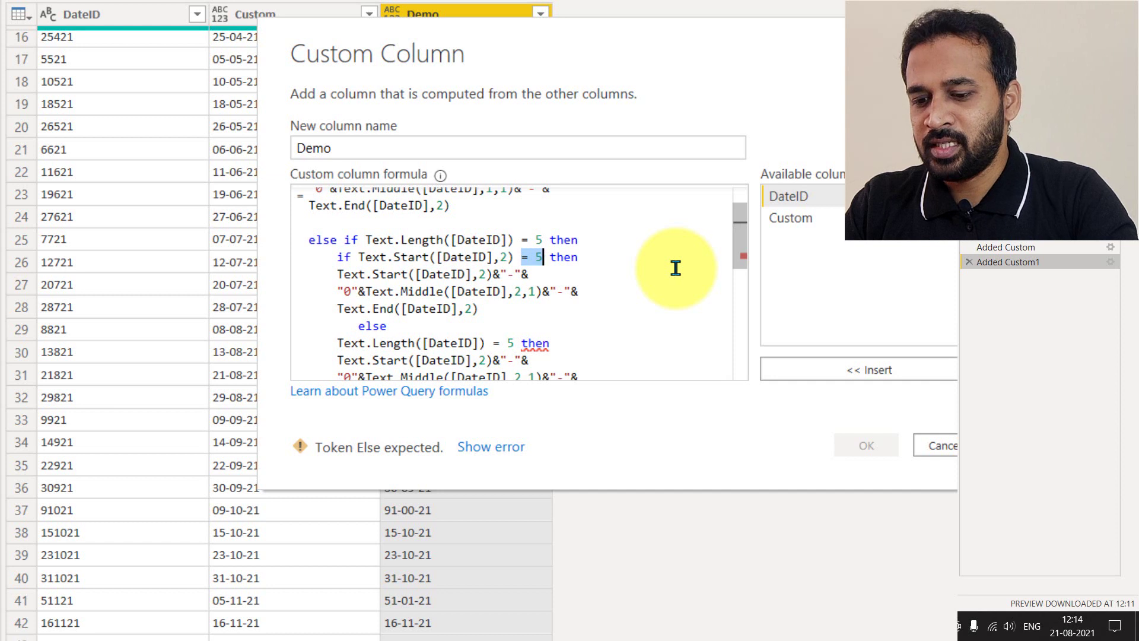
text(>)
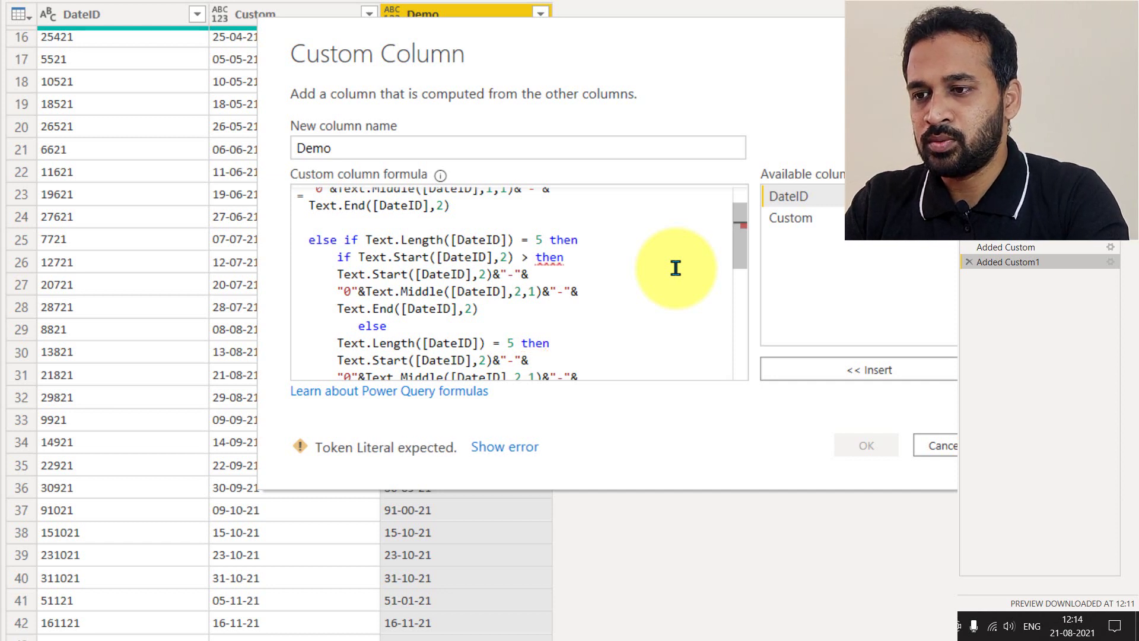
text(31)
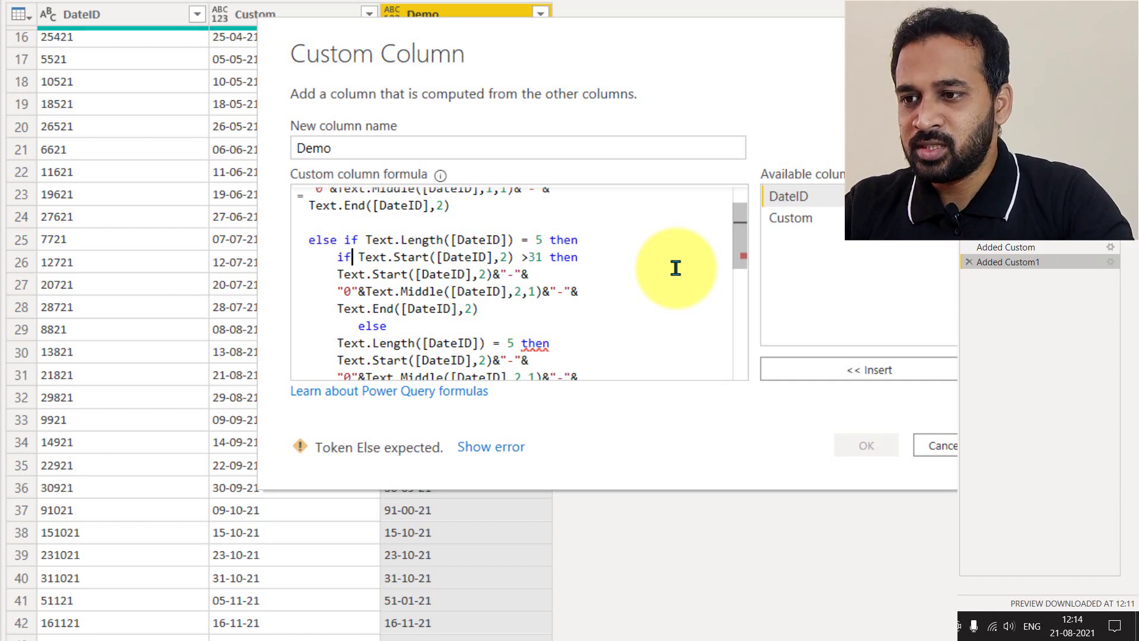
Step: Prefix the Text.Start line below the nested if condition with "0"&
key(ctrl+shift+Right)
key(ctrl+shift+Right)
key(ctrl+shift+Right)
key(ctrl+shift+Right)
key(ctrl+shift+Right)
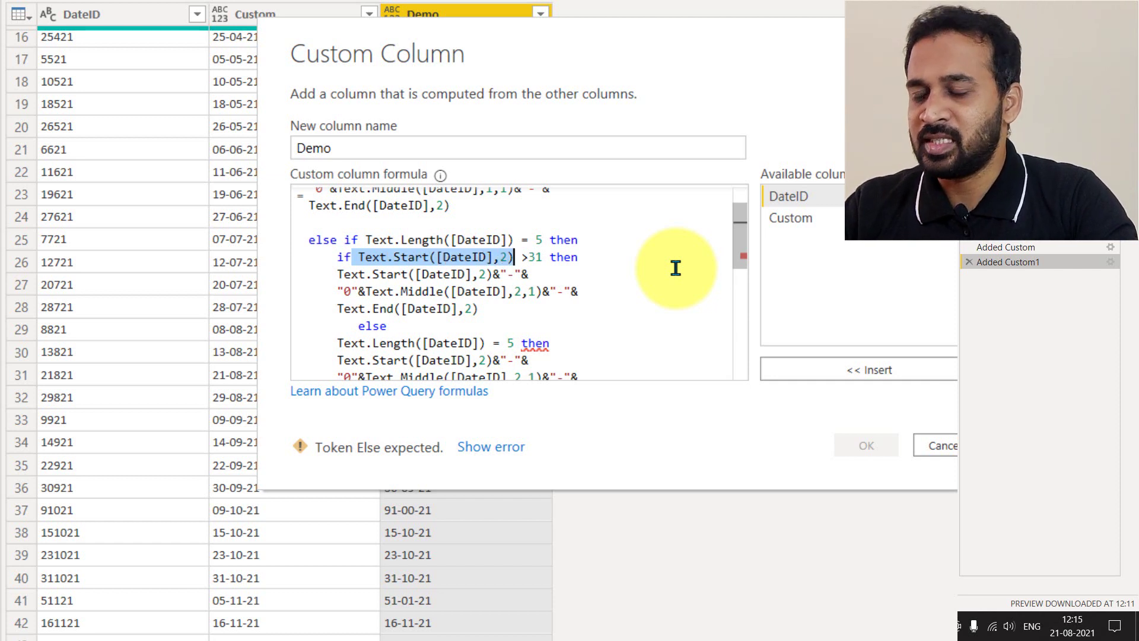
key(Right)
key(Right)
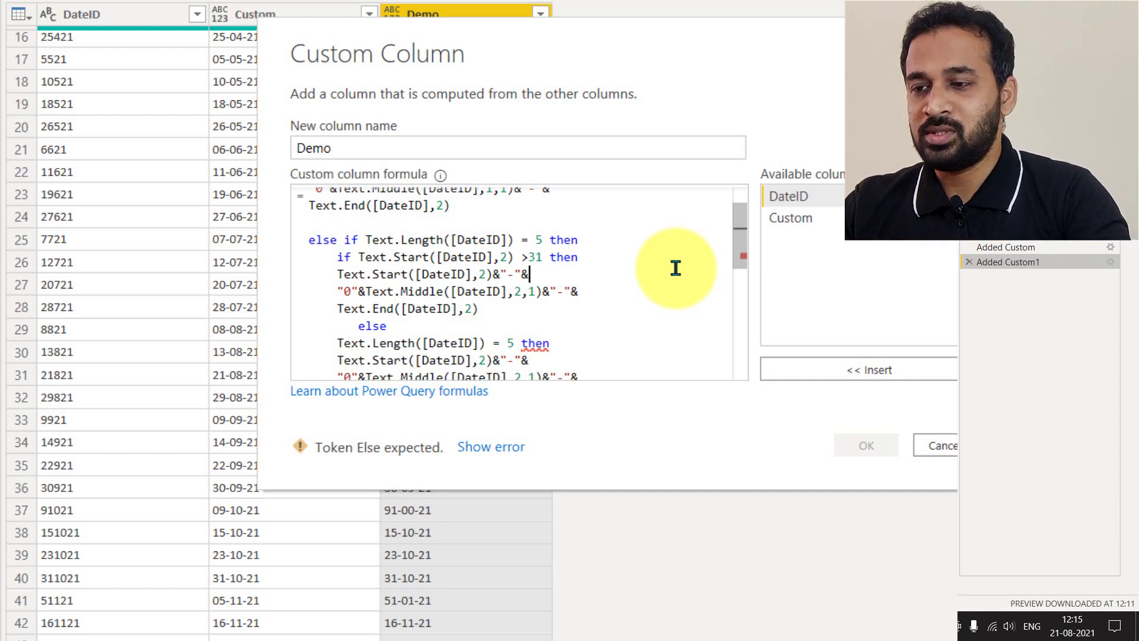
text(")
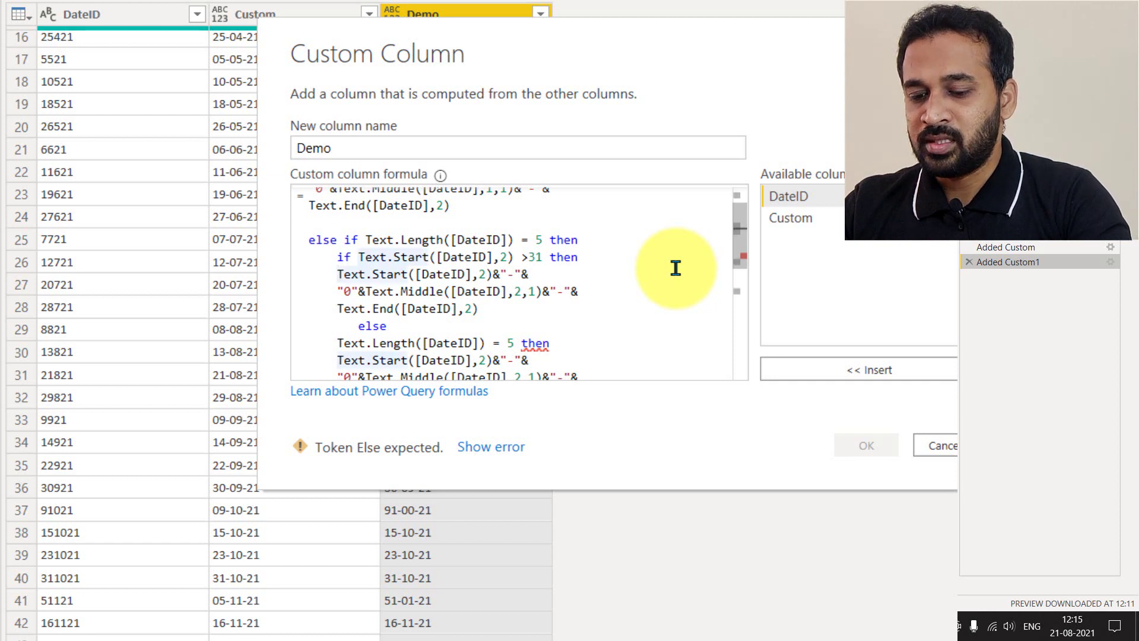
text(0)
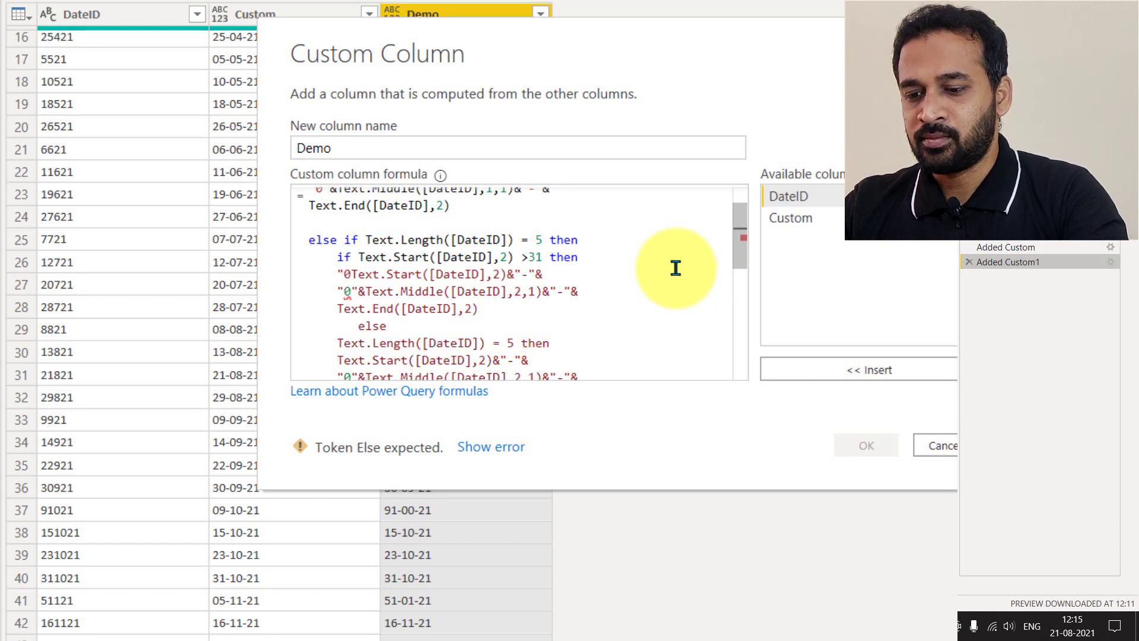
text("&)
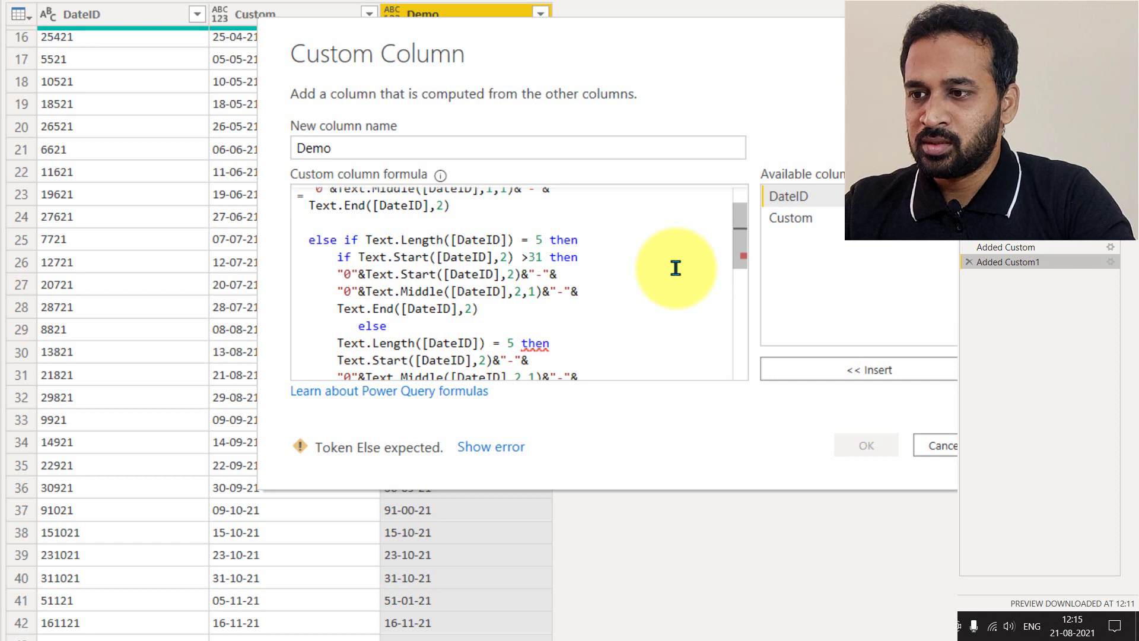
Step: Set the character count of the zero-prefixed Text.Start in the nested if to 1
key(ctrl+Right)
key(ctrl+Right)
key(ctrl+Right)
key(ctrl+Right)
key(ctrl+Right)
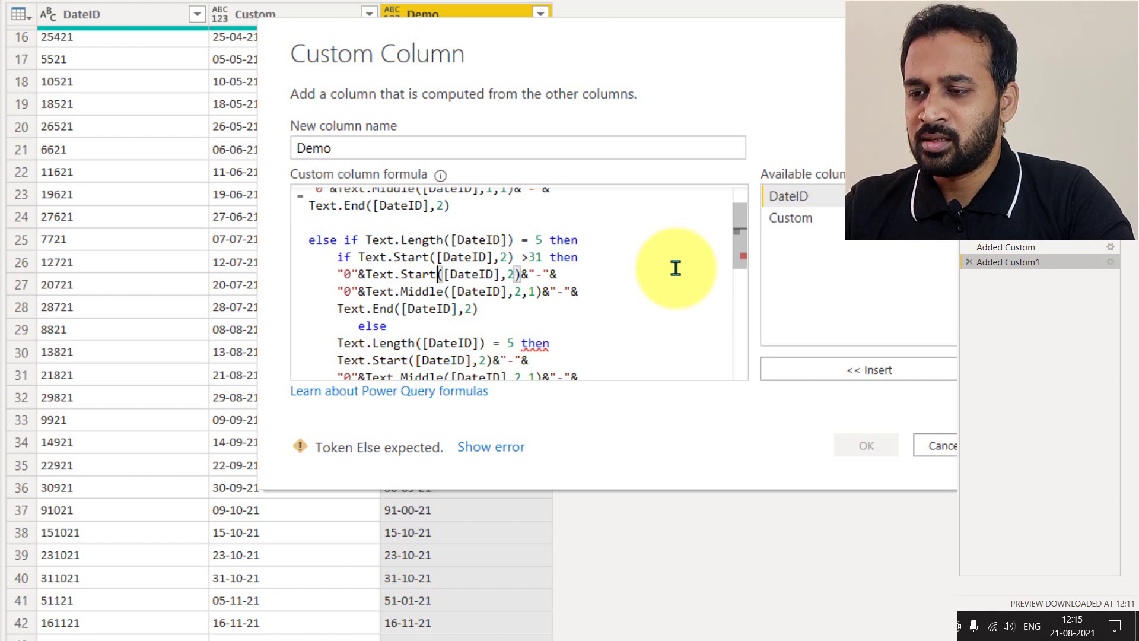
text(1)
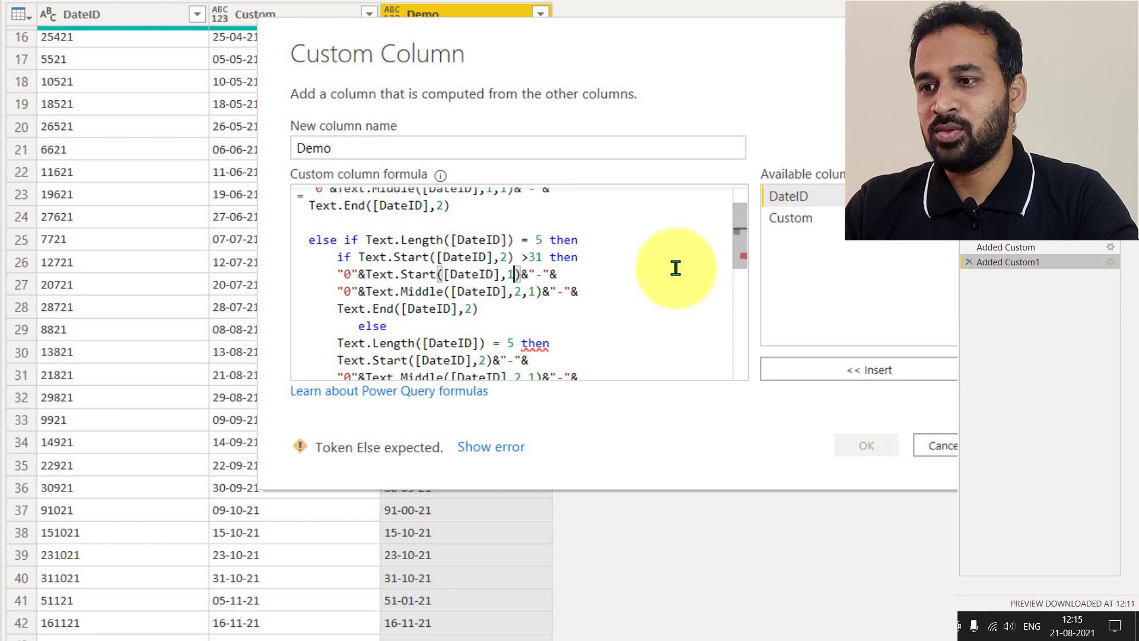
key(Up)
key(Right)
key(Right)
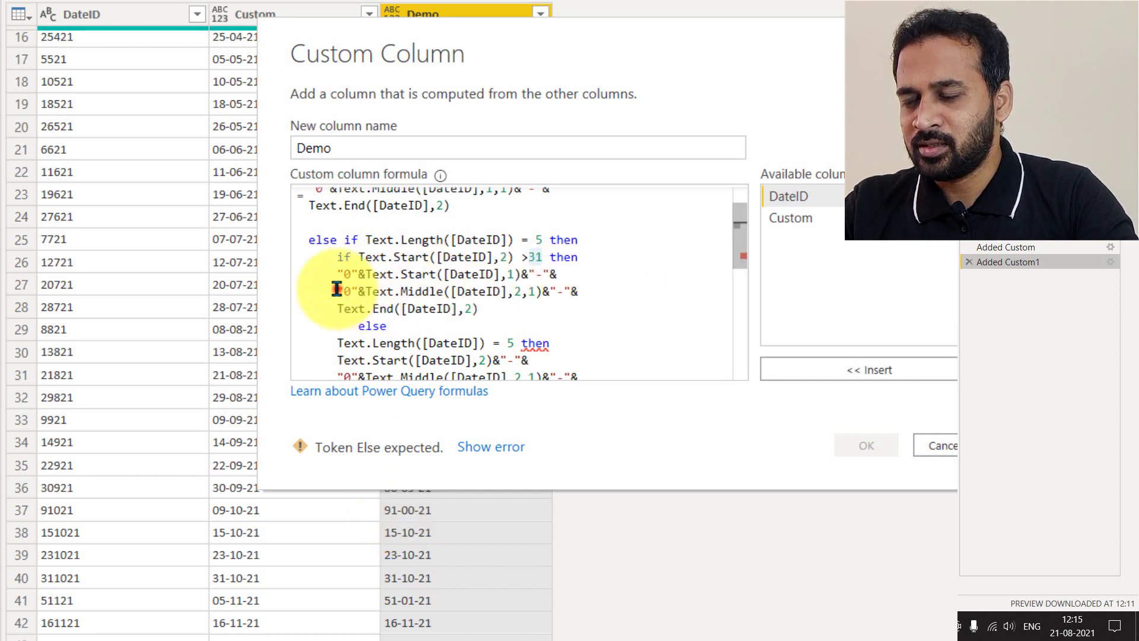
Step: Remove the "0"& prefix from the nested if's Text.Middle line and set its start and count arguments to 1,2
drag(336, 289, 365, 290)
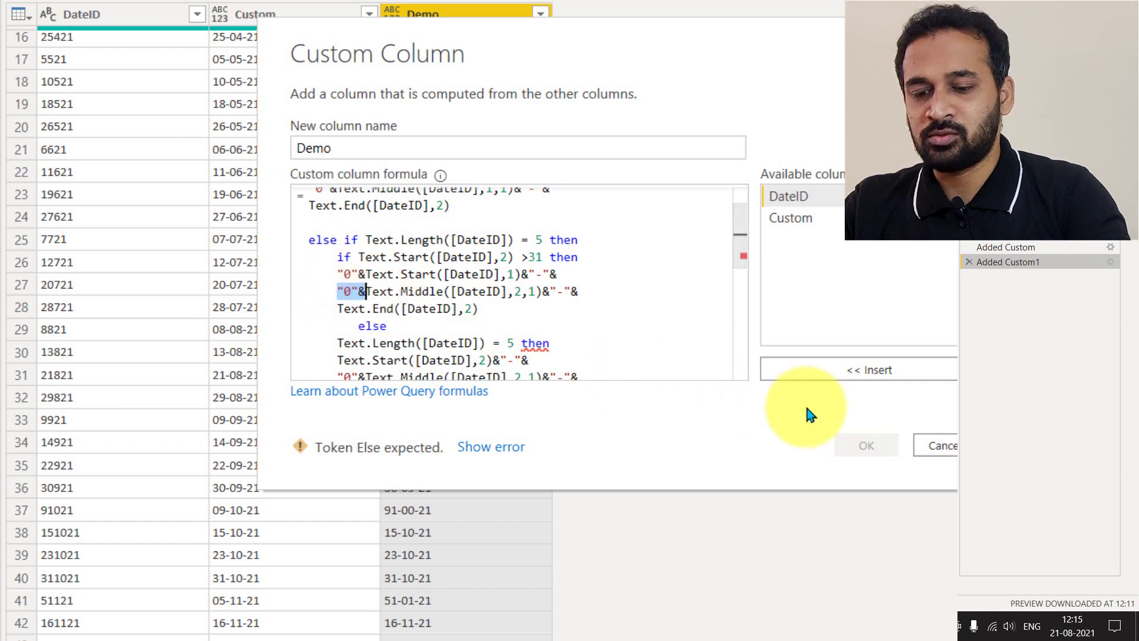
key(Delete)
click(496, 292)
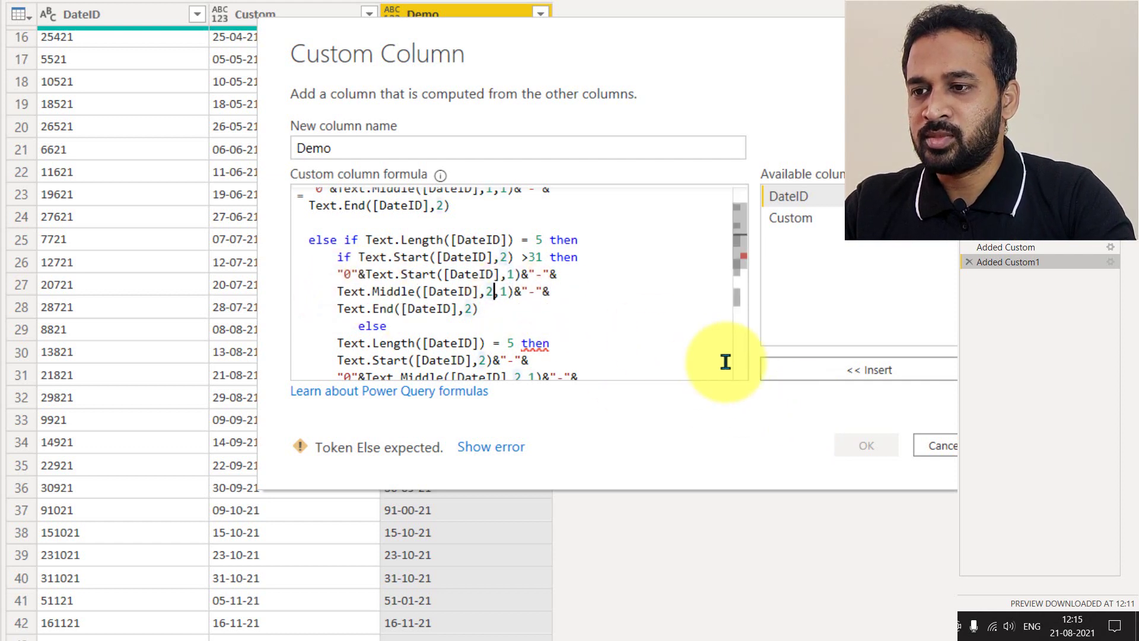
key(shift+Left)
text(1)
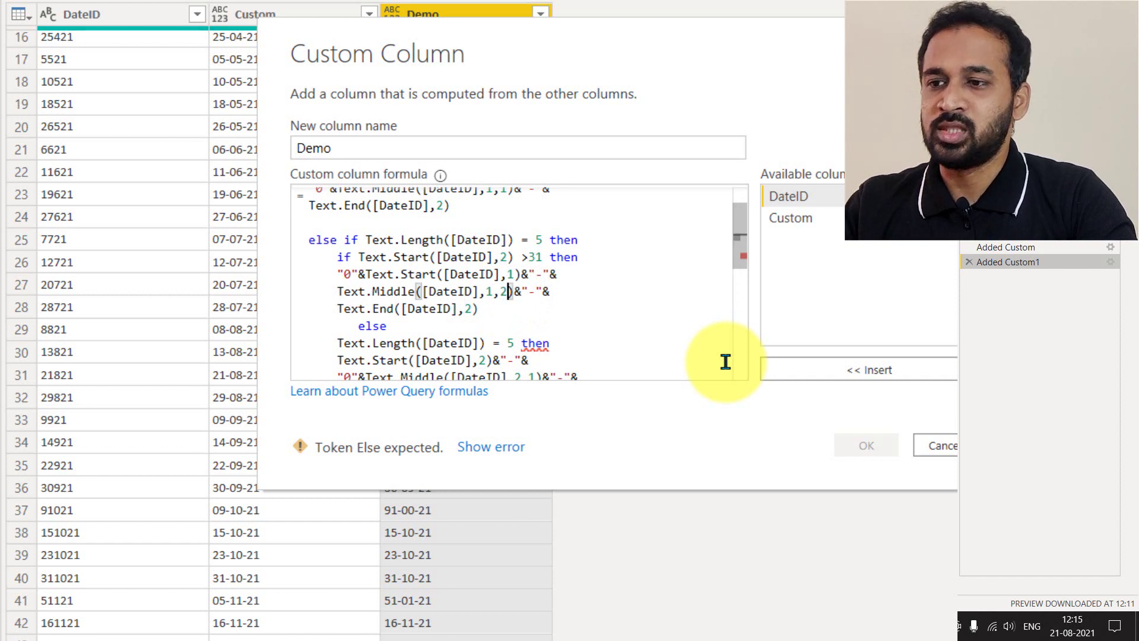
key(Down)
key(Left)
key(Left)
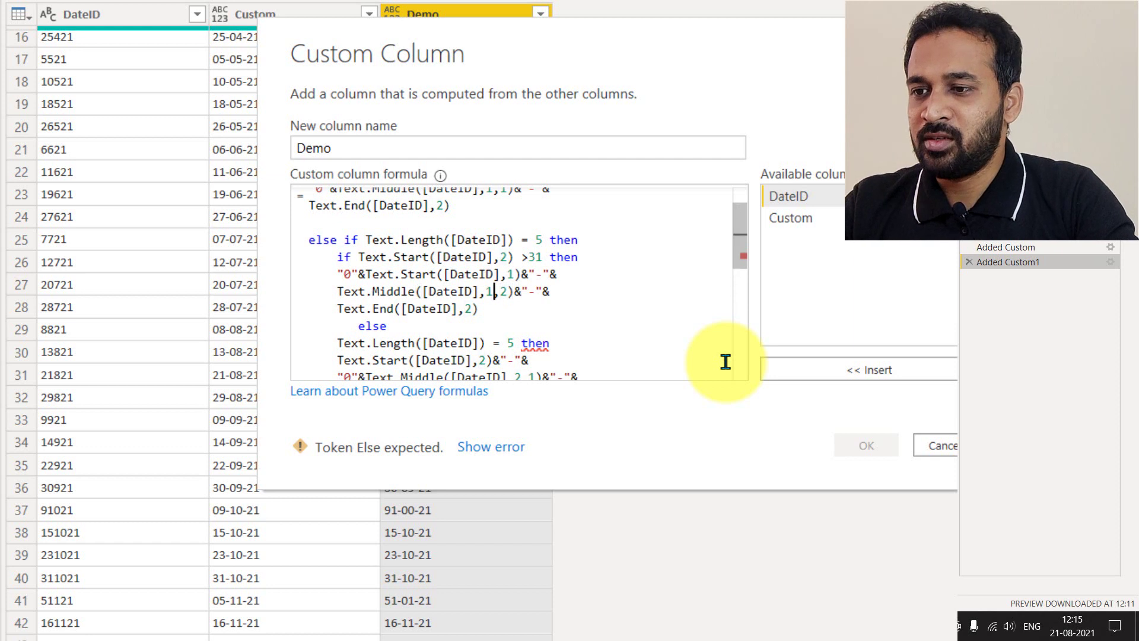
key(shift+Left)
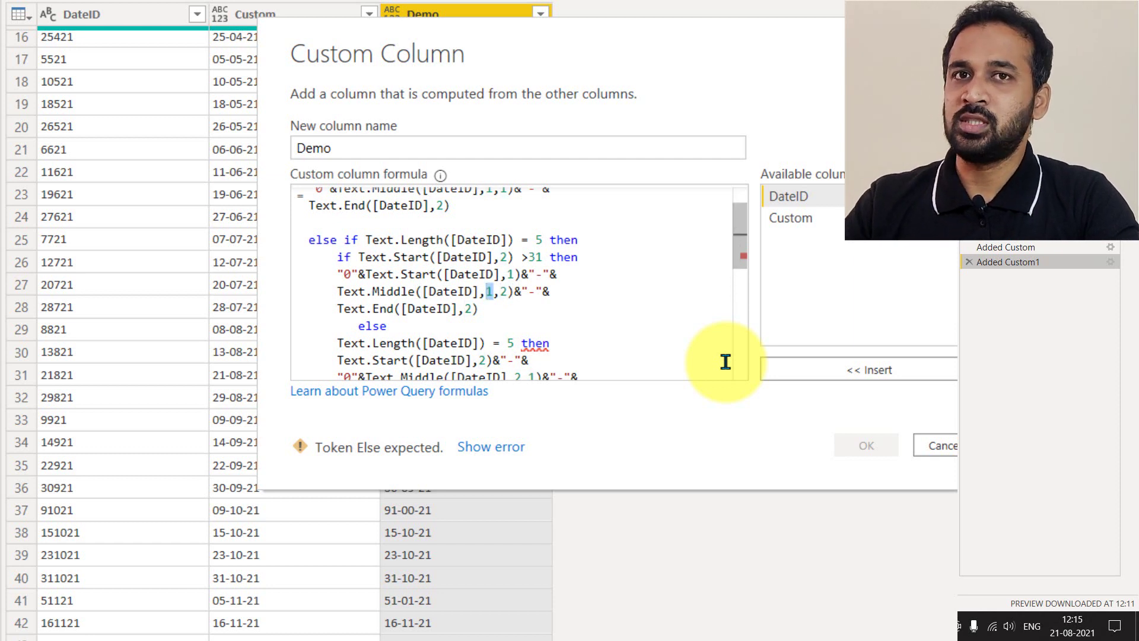
key(Right)
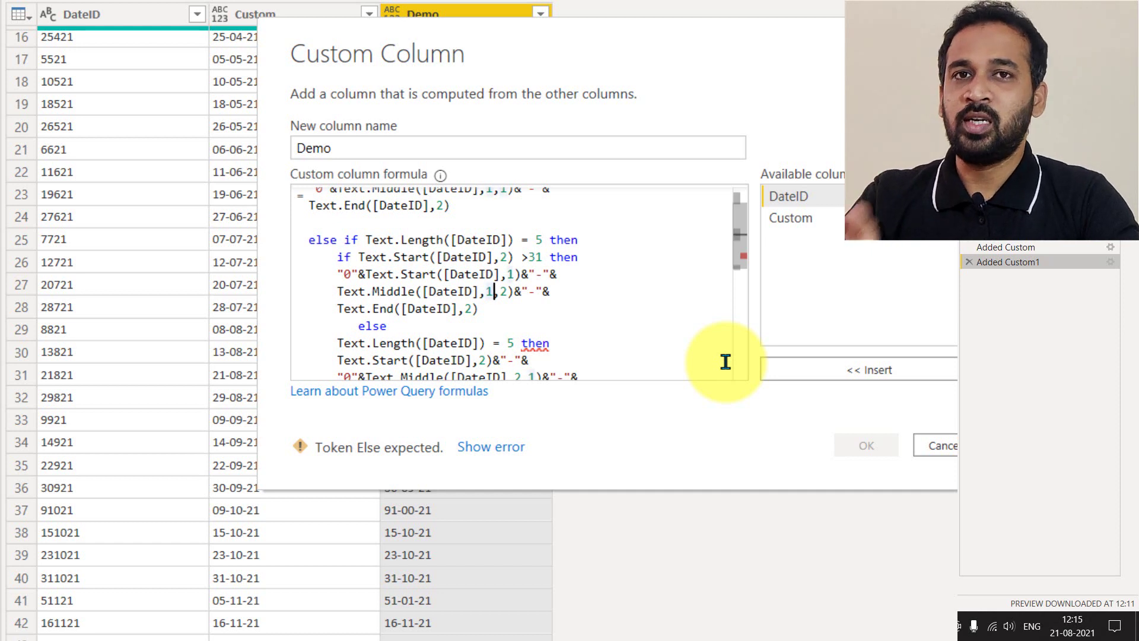
key(Down)
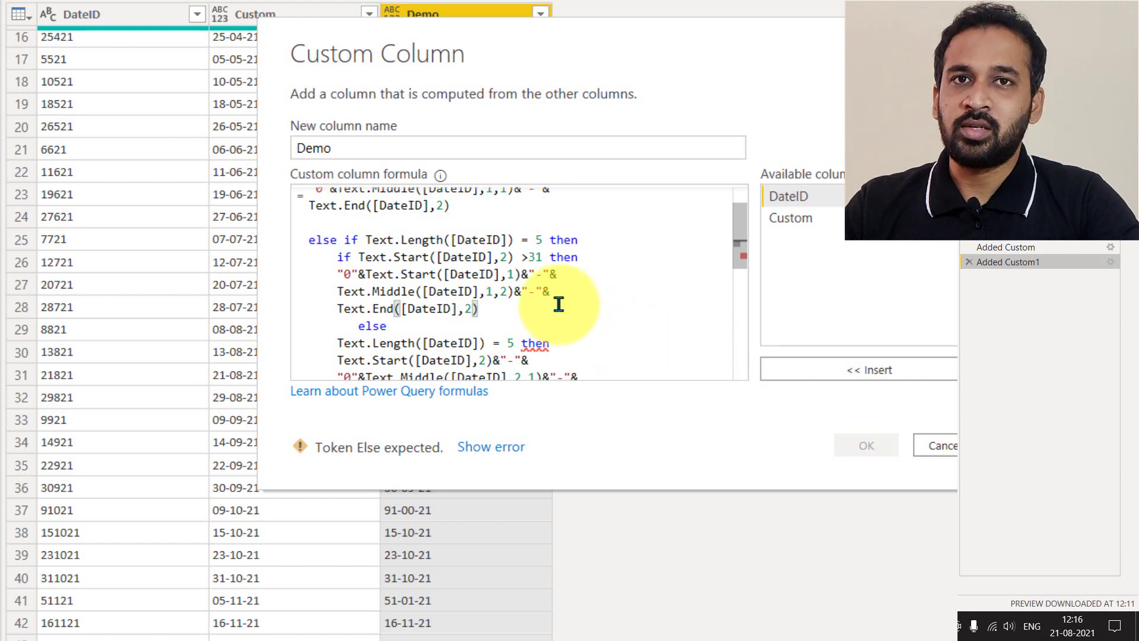
Step: Delete the "Text.Length([DateID]) = 5 then" line below the nested else, including its leftover empty line
double_click(536, 344)
key(Home)
key(shift+End)
key(Delete)
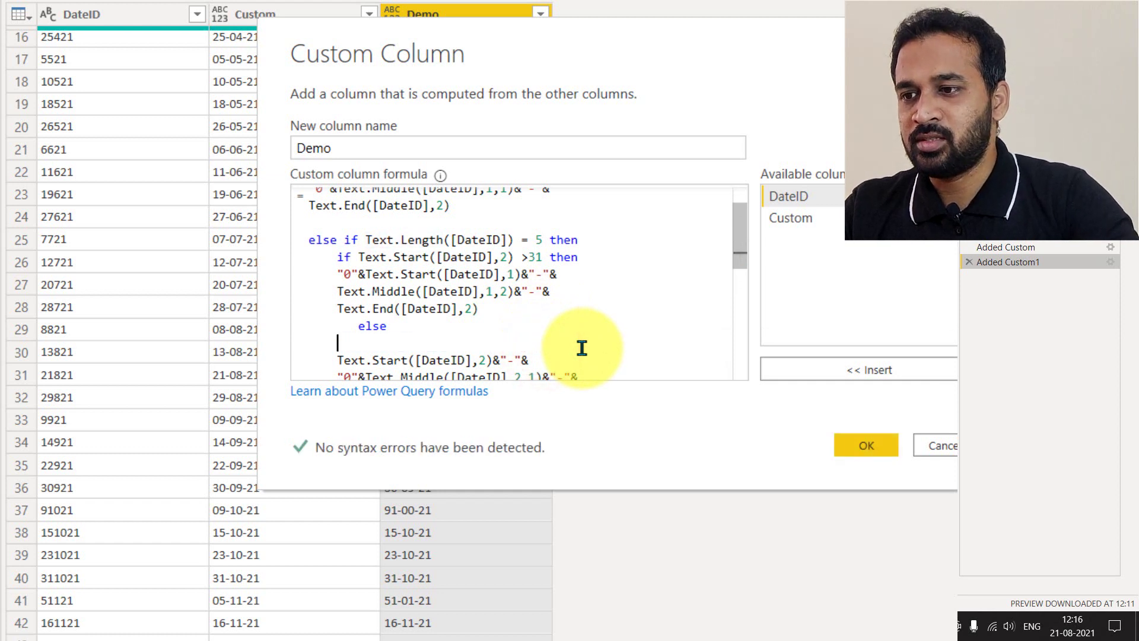
key(shift+Home)
key(Delete)
key(BackSpace)
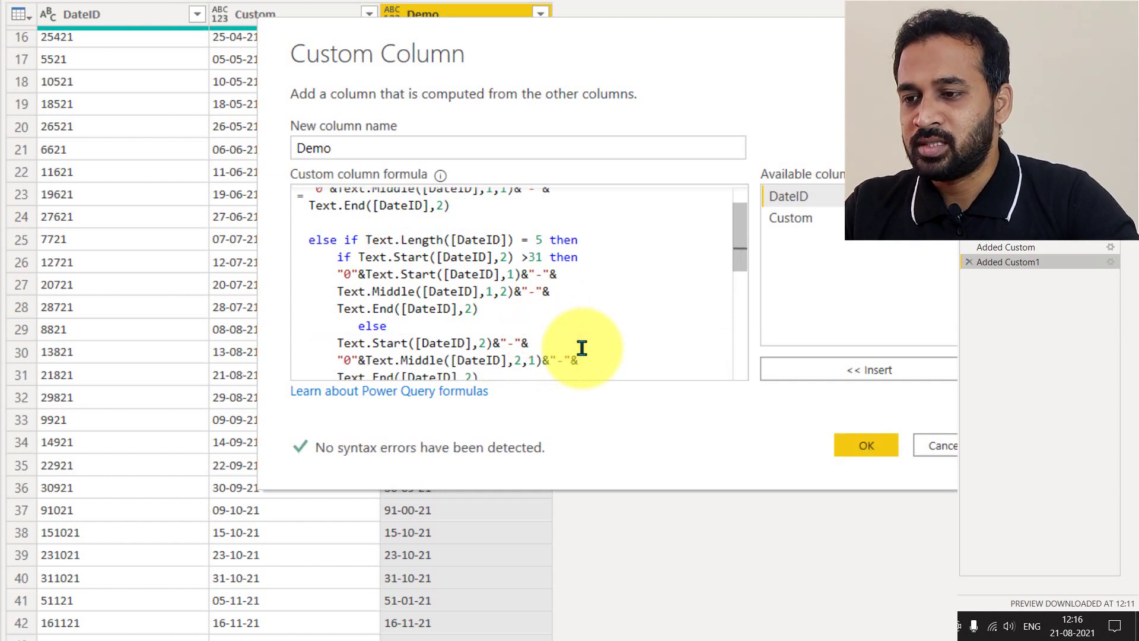
Step: Check the Text.Start, Text.Middle and Text.End lines under the nested else and apply the Demo column formula
scroll(548, 313, up, 1)
scroll(403, 296, down, 2)
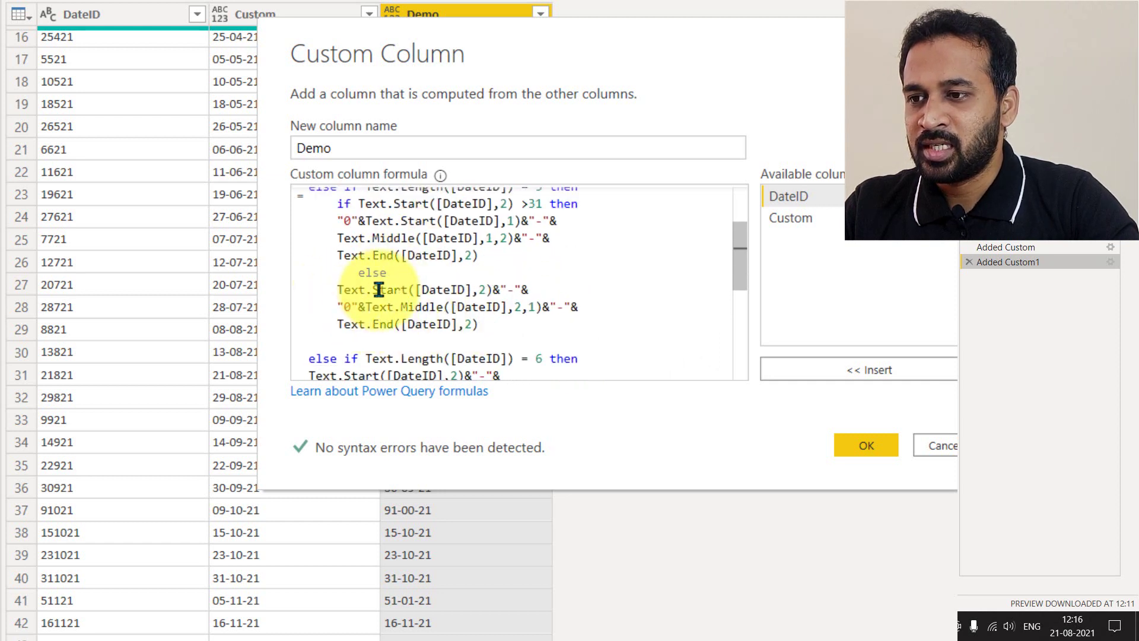
drag(341, 289, 519, 287)
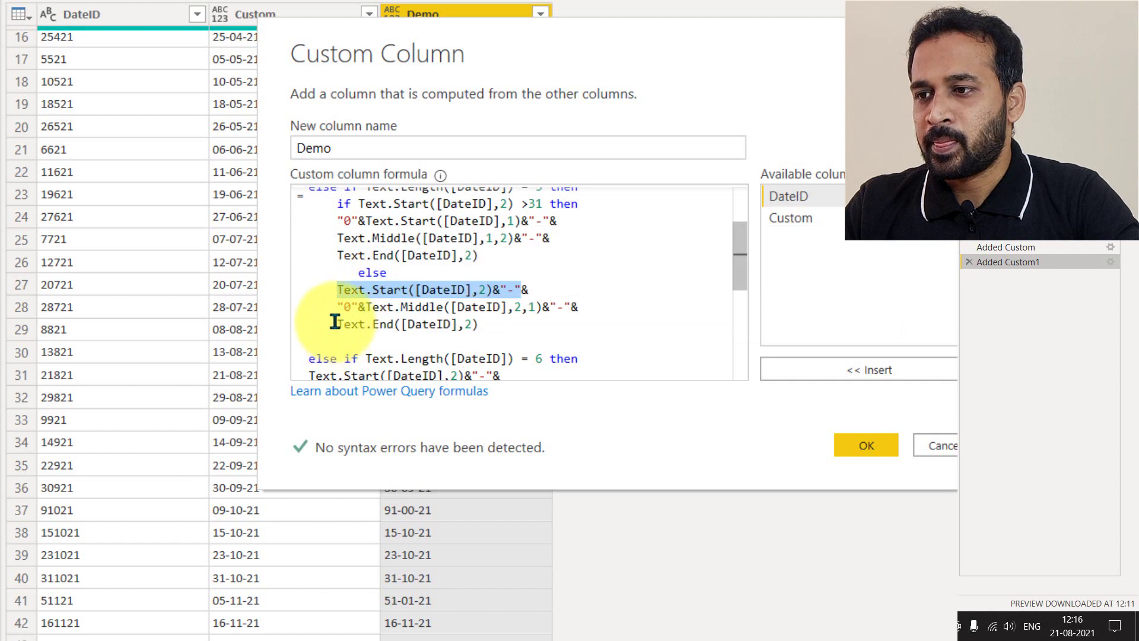
drag(337, 307, 570, 308)
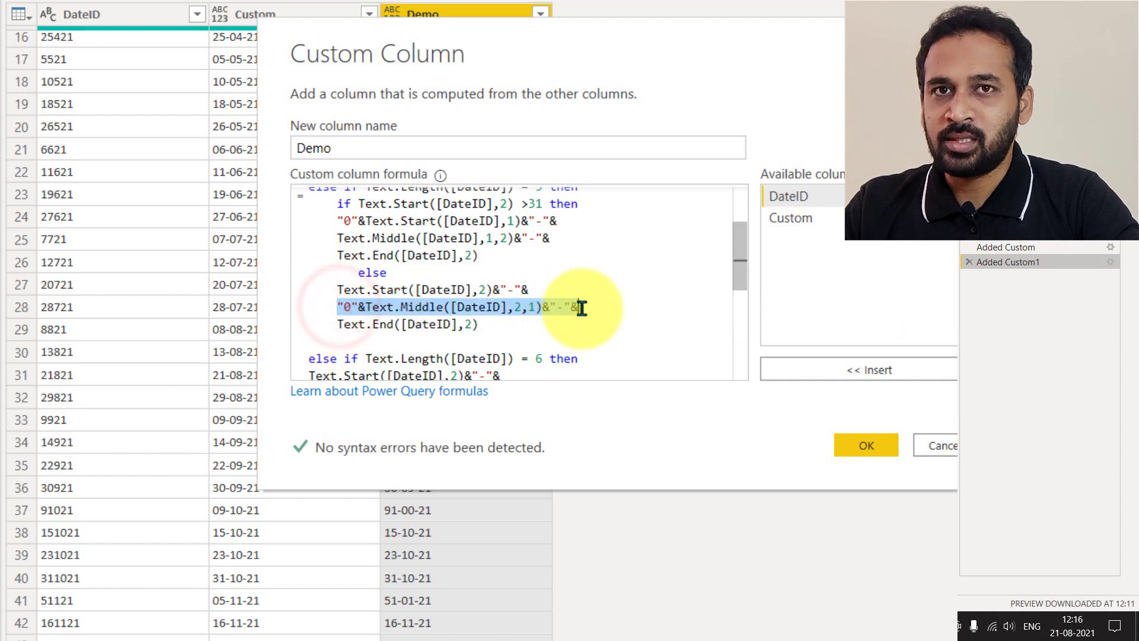
drag(379, 324, 473, 325)
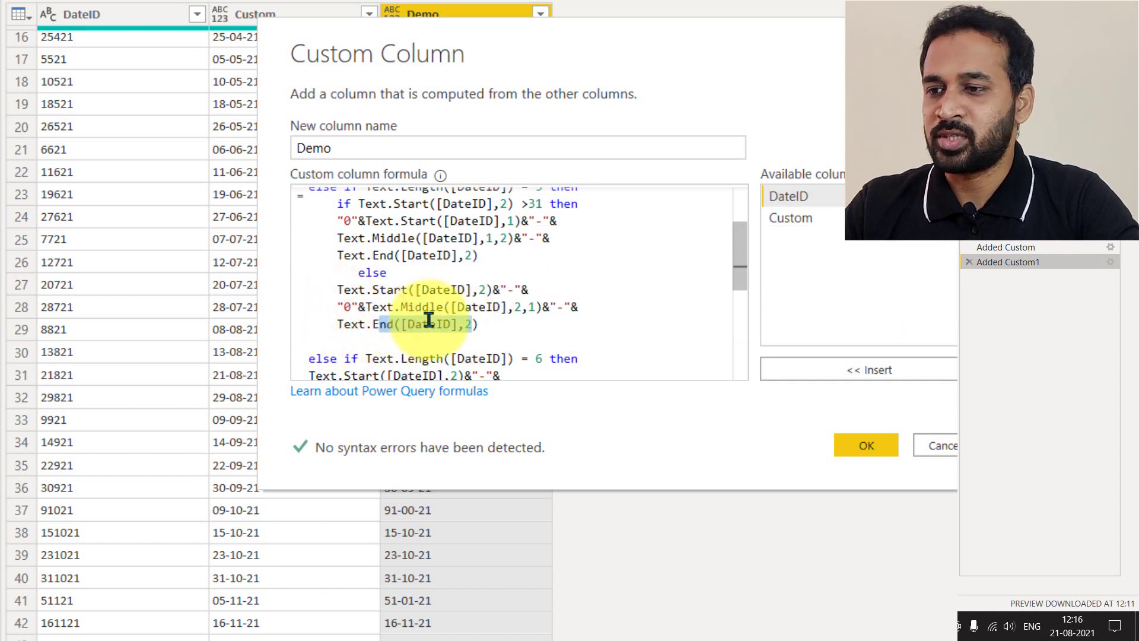
click(861, 446)
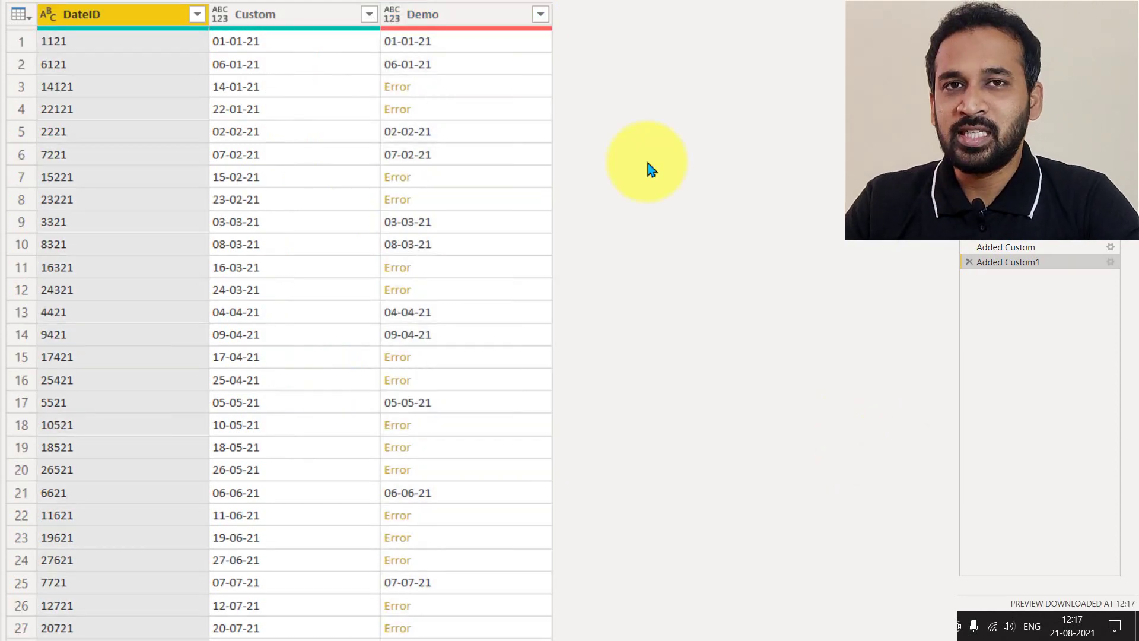
Step: Reopen the Demo column formula and insert Number.FromText( before Text.Start([DateID],2) in the nested if condition
click(1110, 262)
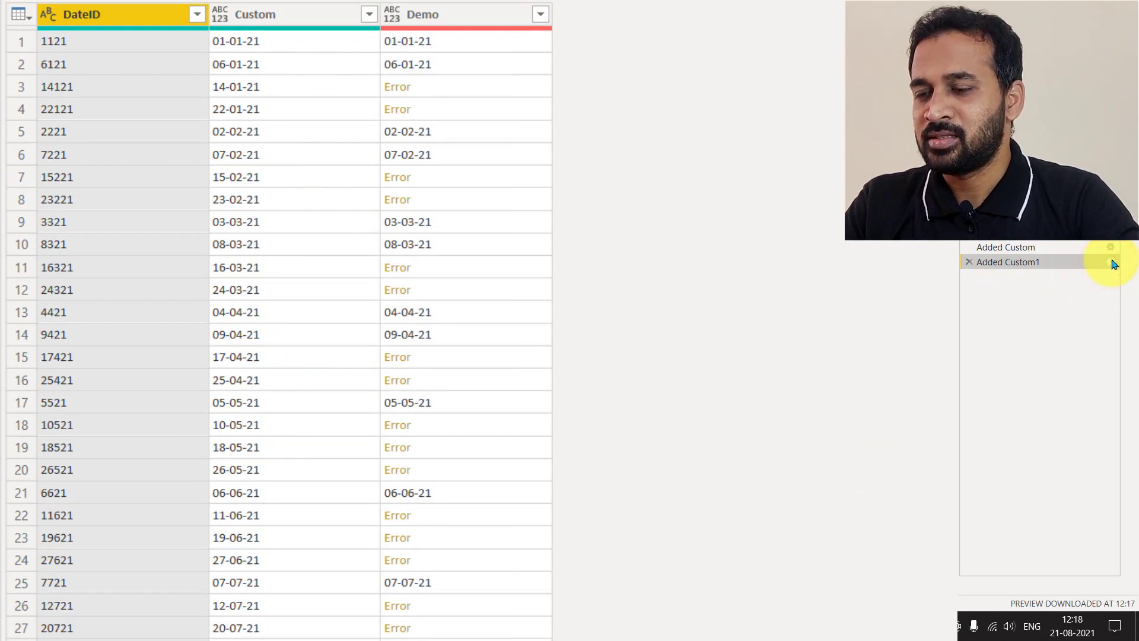
drag(520, 299, 542, 298)
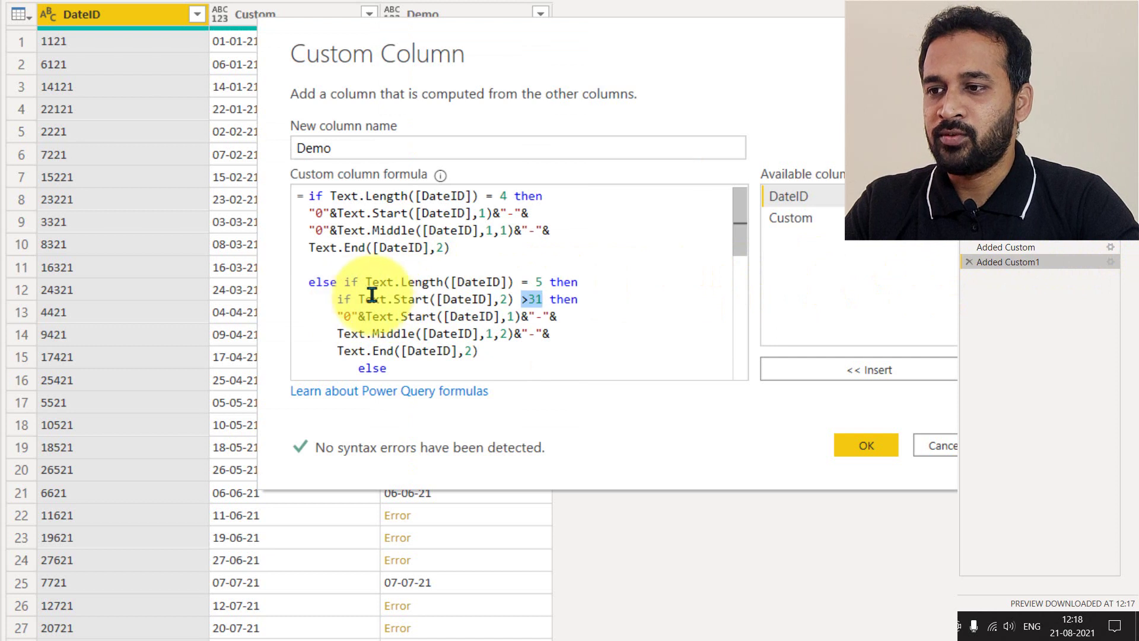
mouse_move(359, 298)
mouse_down()
mouse_move(541, 300)
mouse_move(359, 299)
mouse_up()
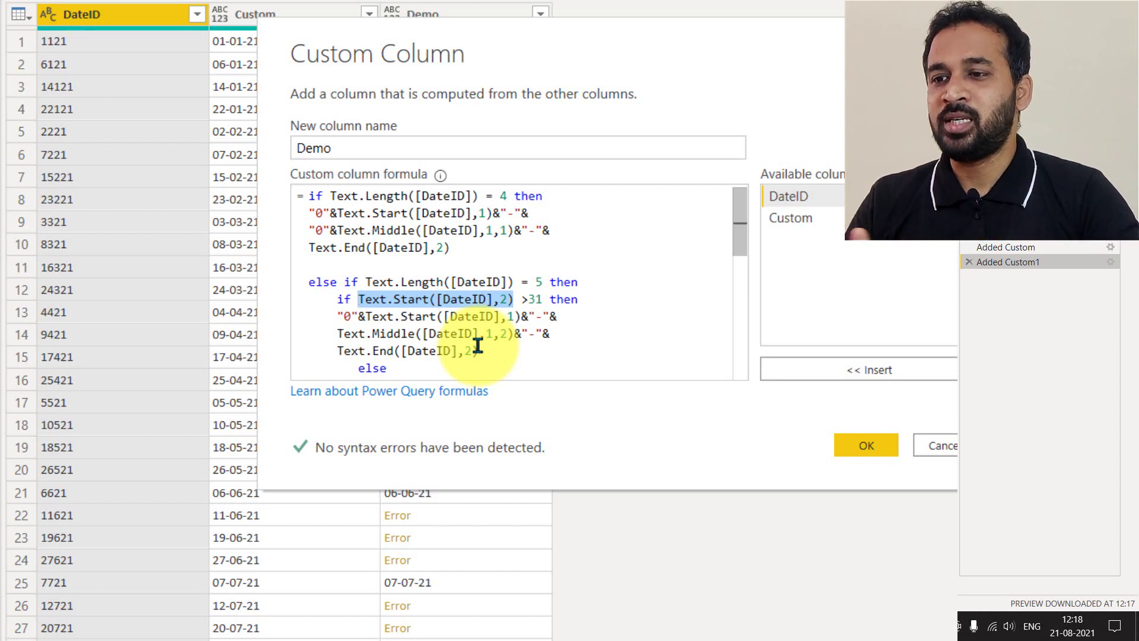
key(Left)
key(Left)
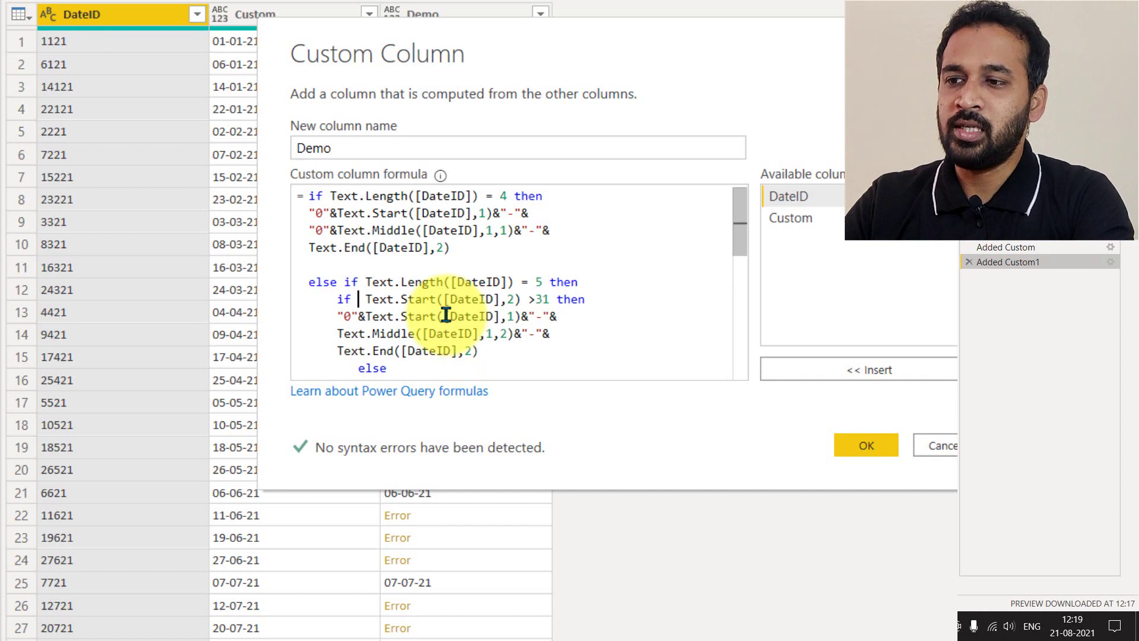
text(Number.)
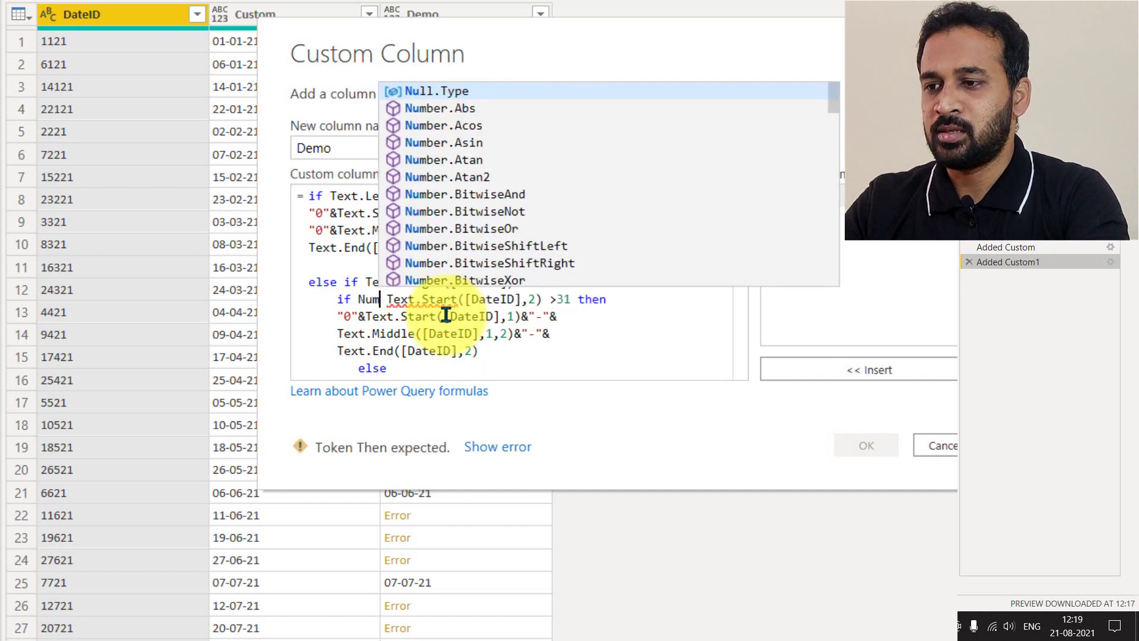
text(Fro)
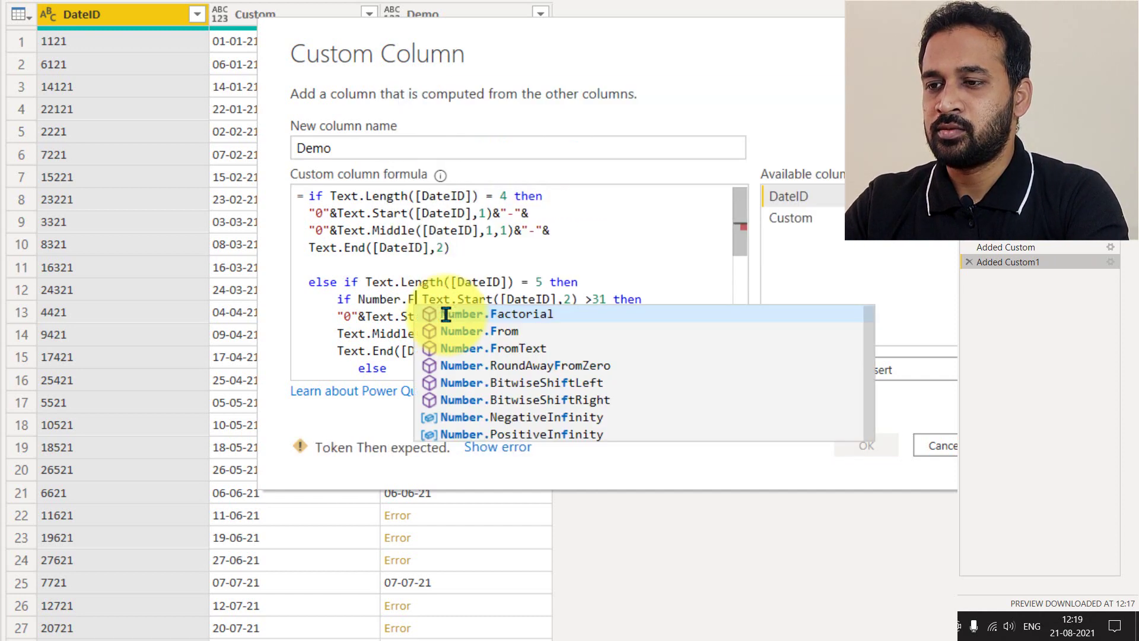
key(Down)
key(Tab)
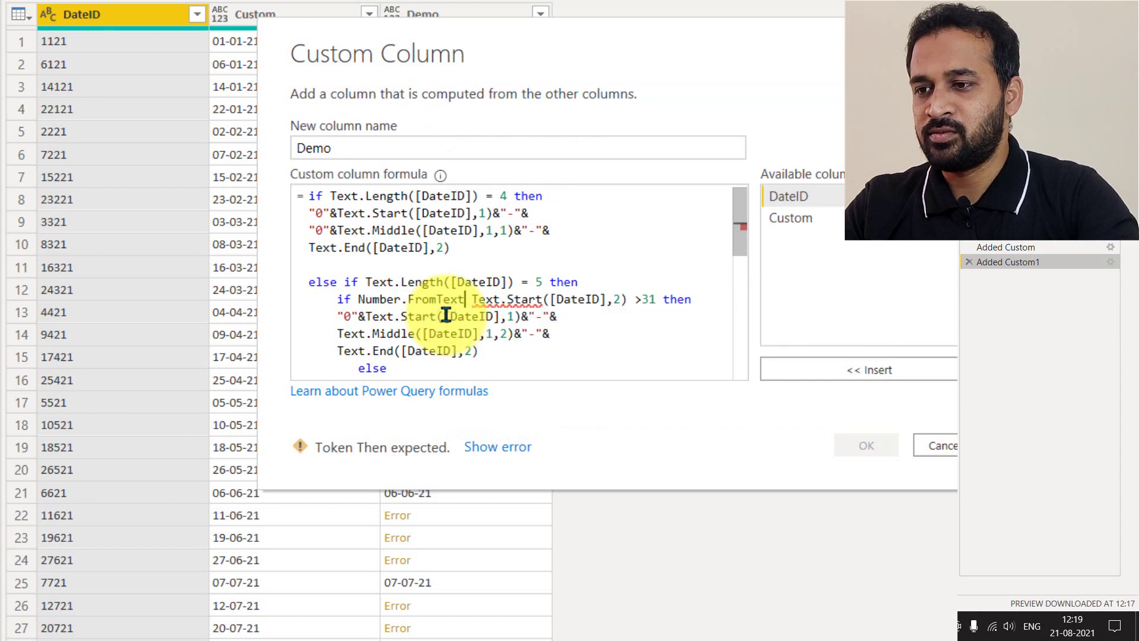
text(()
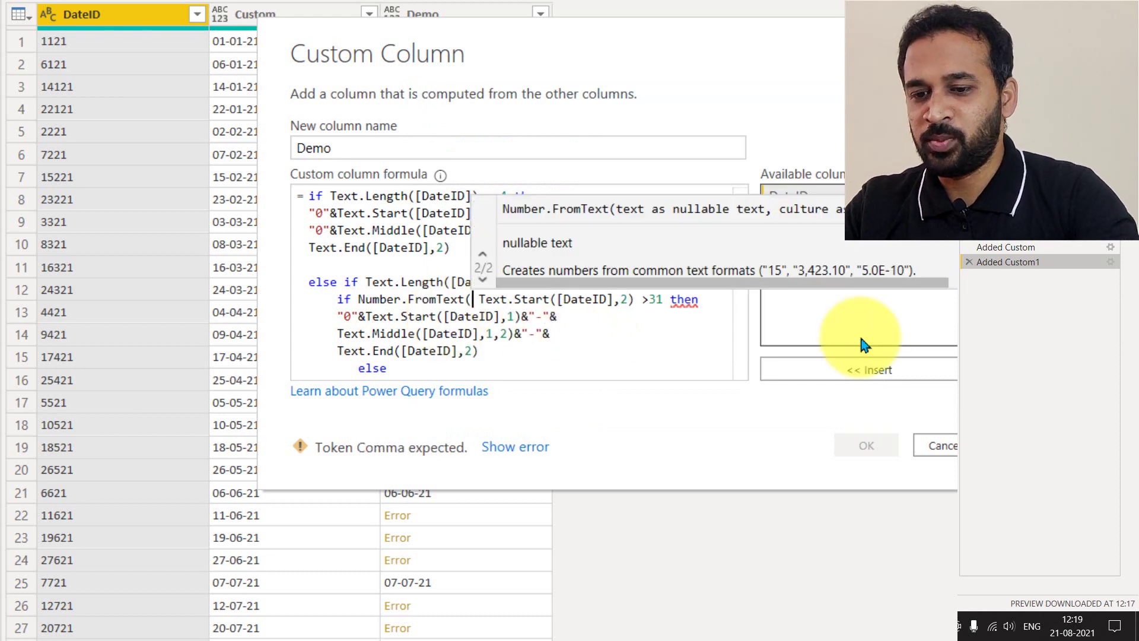
Step: Close the Number.FromText parenthesis after Text.Start([DateID],2) in the nested if condition and apply the Demo column formula
click(606, 300)
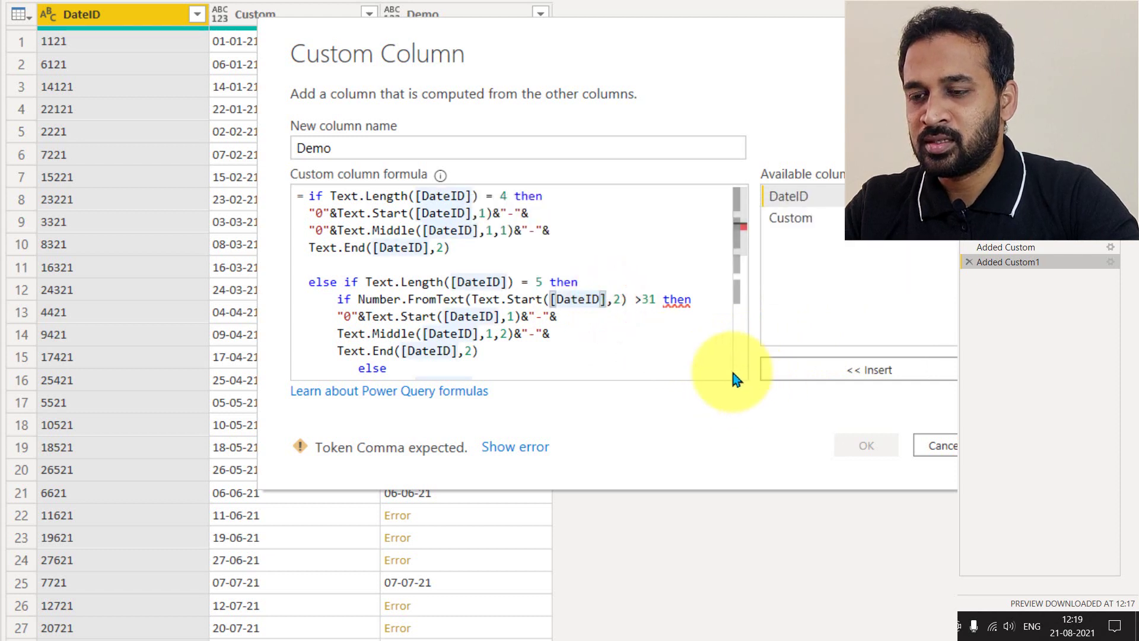
click(623, 299)
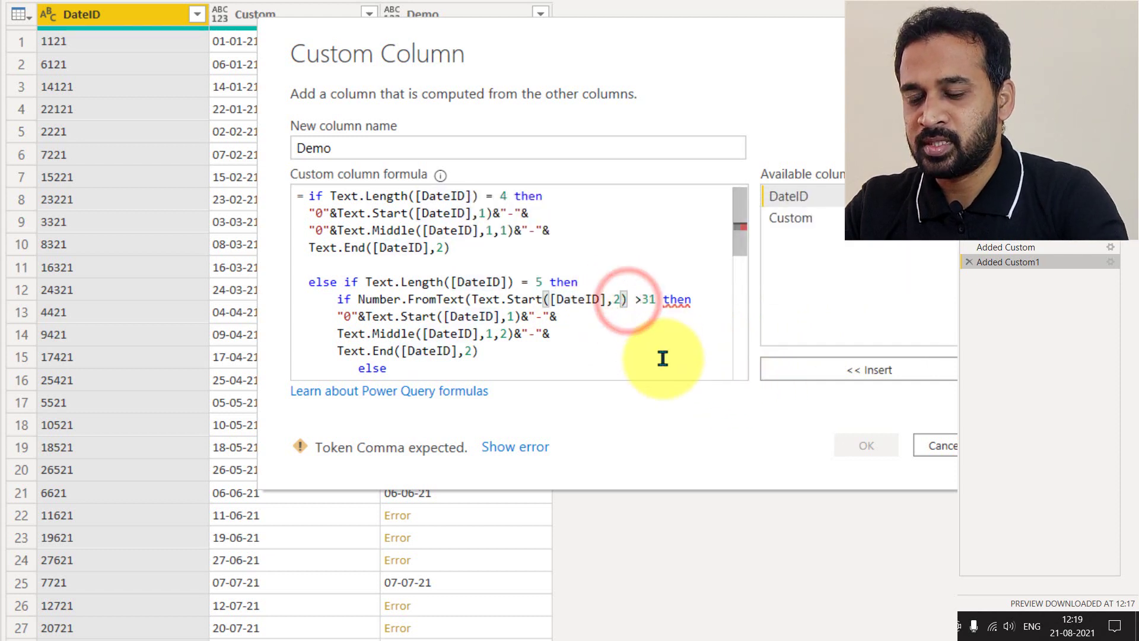
text())
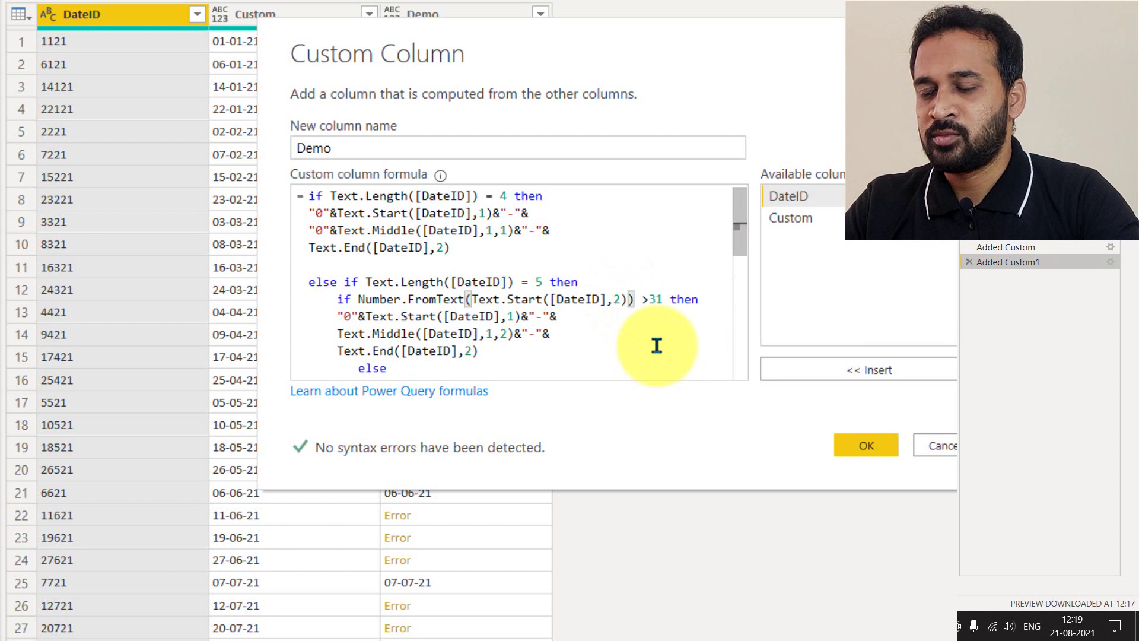
click(877, 459)
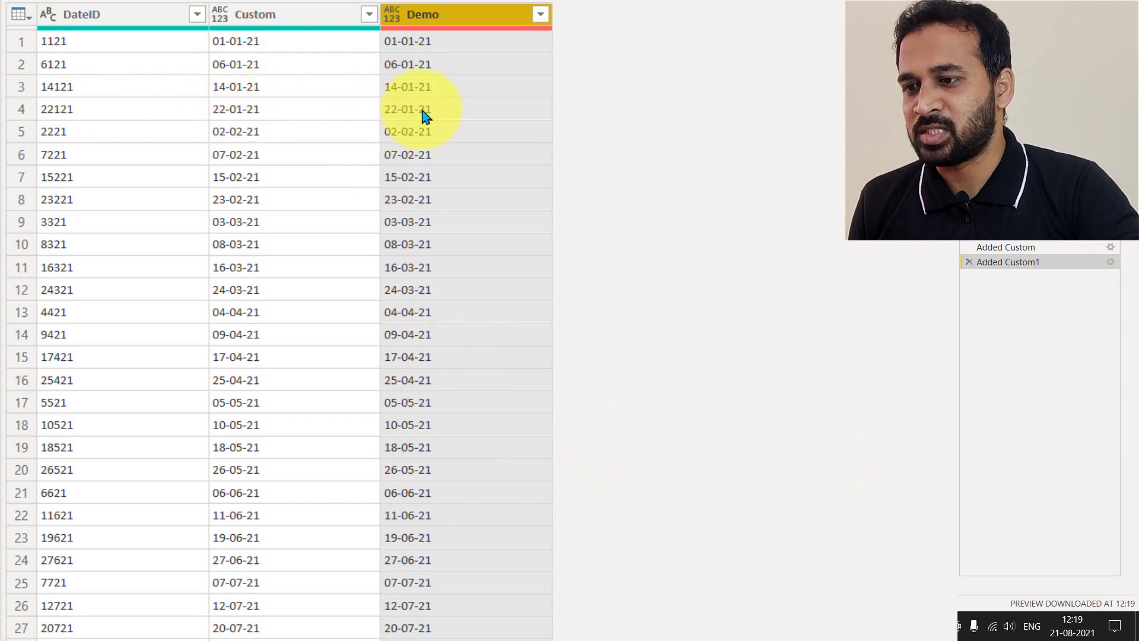
Step: Compare the Demo dates with the Custom column, change Demo's data type to Date, and check the converted rows
scroll(431, 123, down, 6)
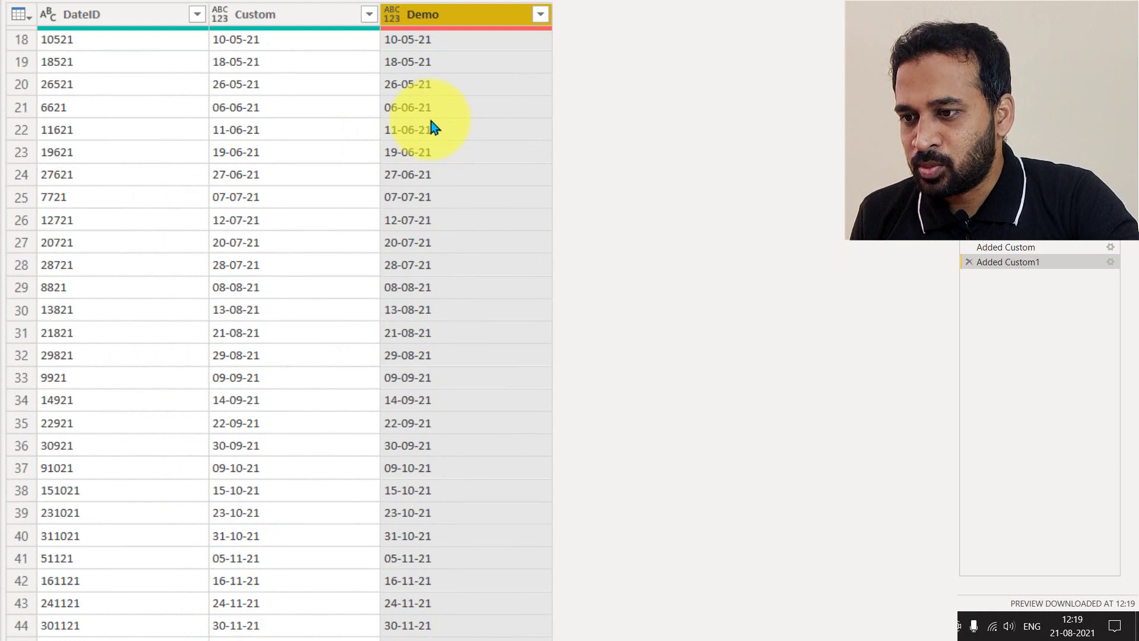
scroll(432, 127, down, 1)
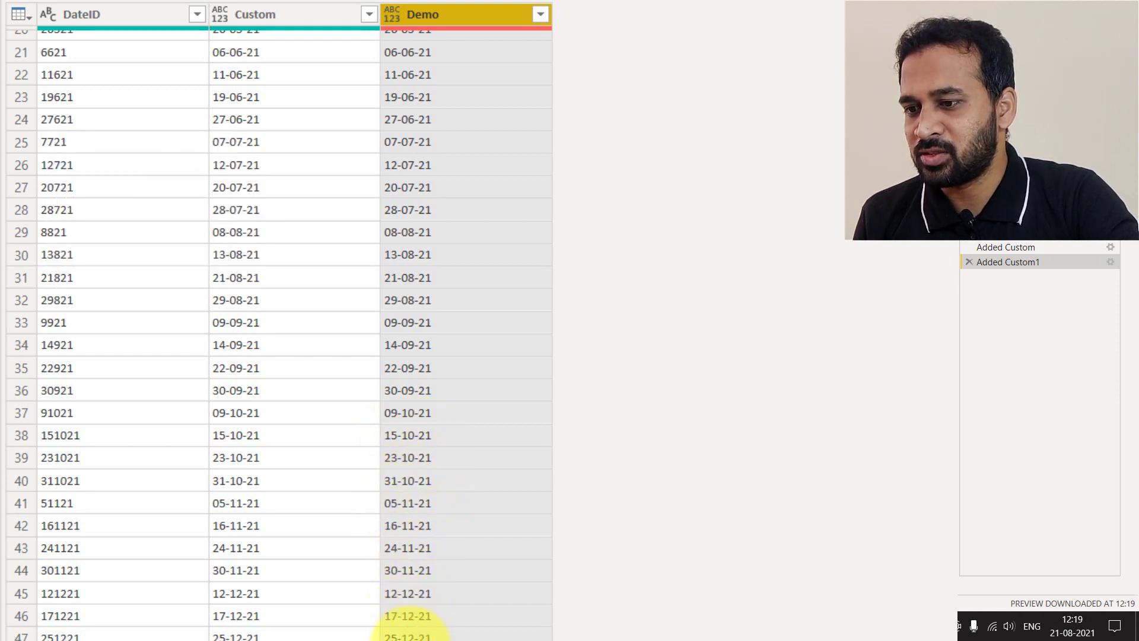
scroll(433, 581, up, 2)
scroll(432, 581, down, 2)
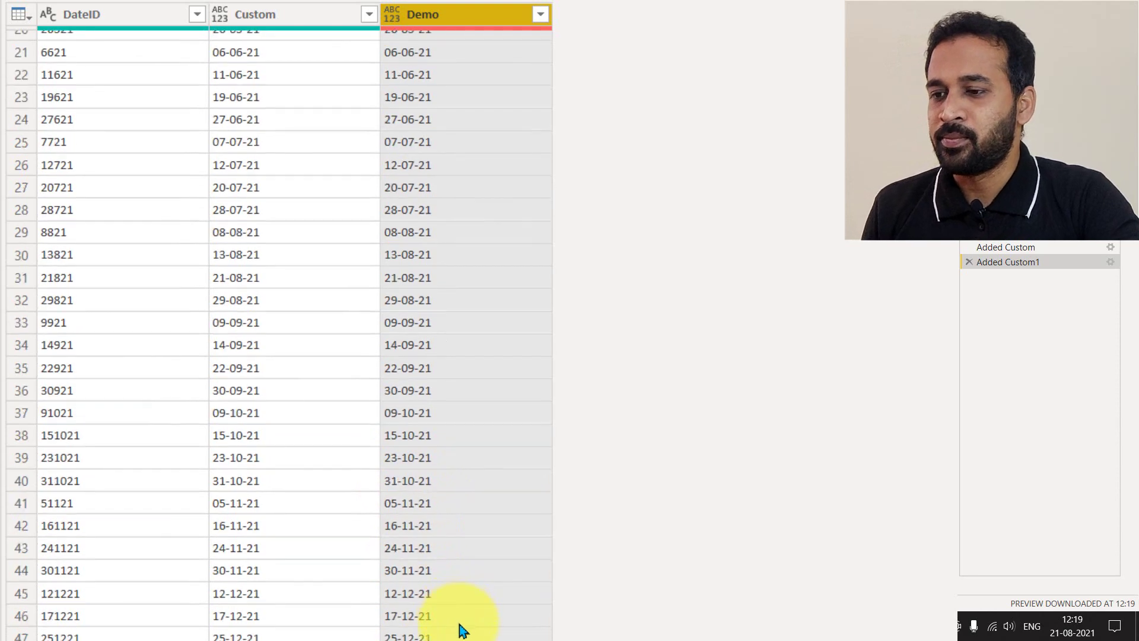
click(392, 13)
click(453, 153)
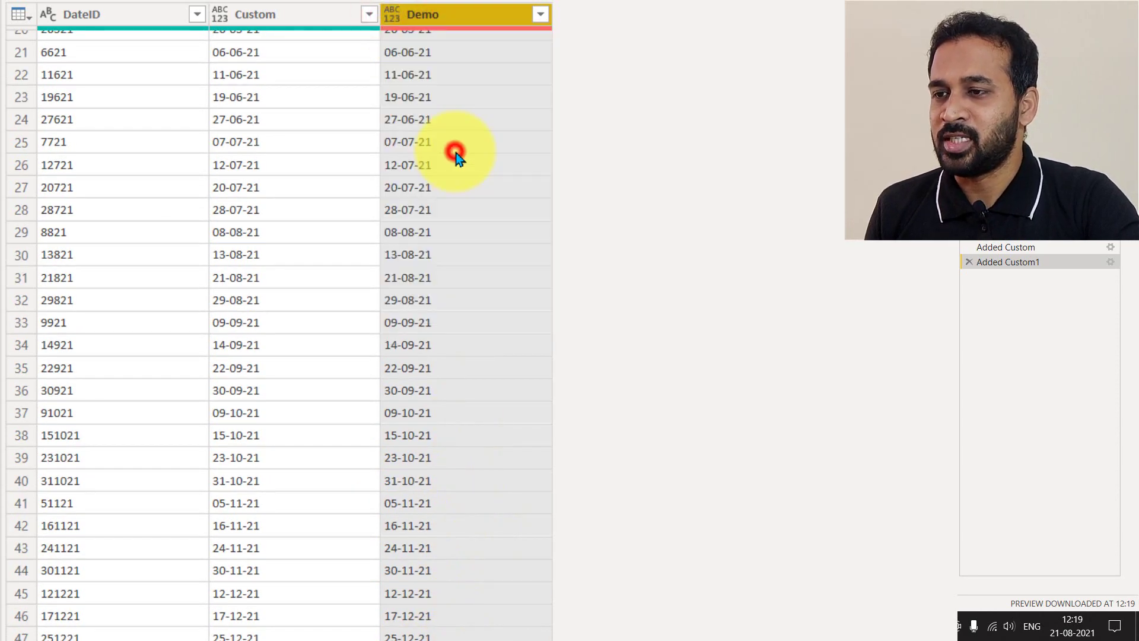
scroll(497, 95, down, 6)
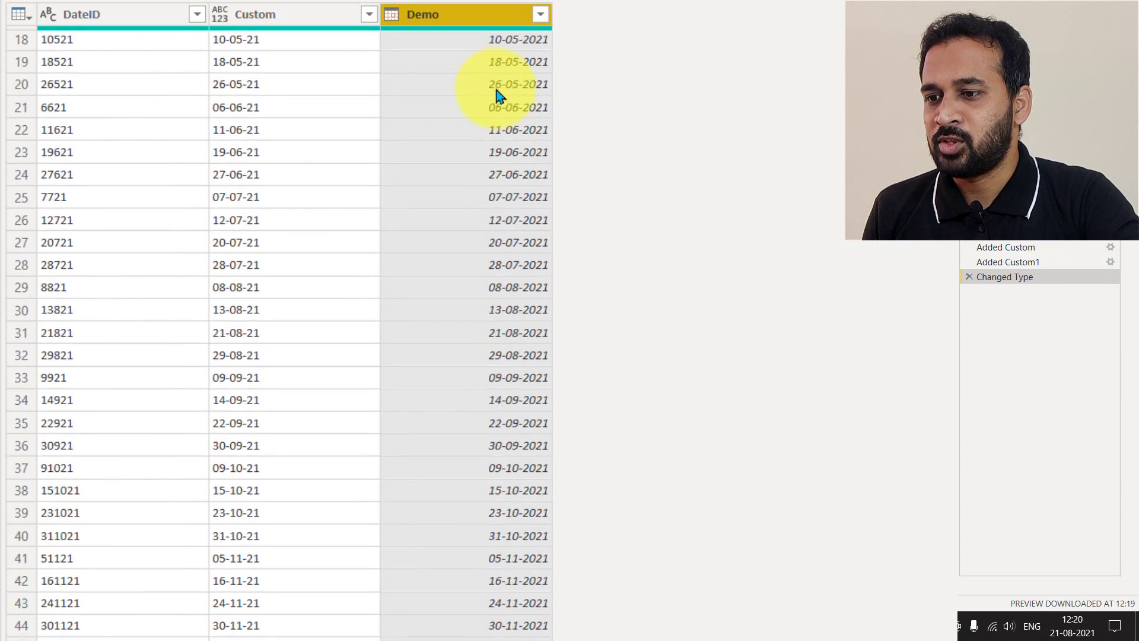
scroll(497, 95, down, 1)
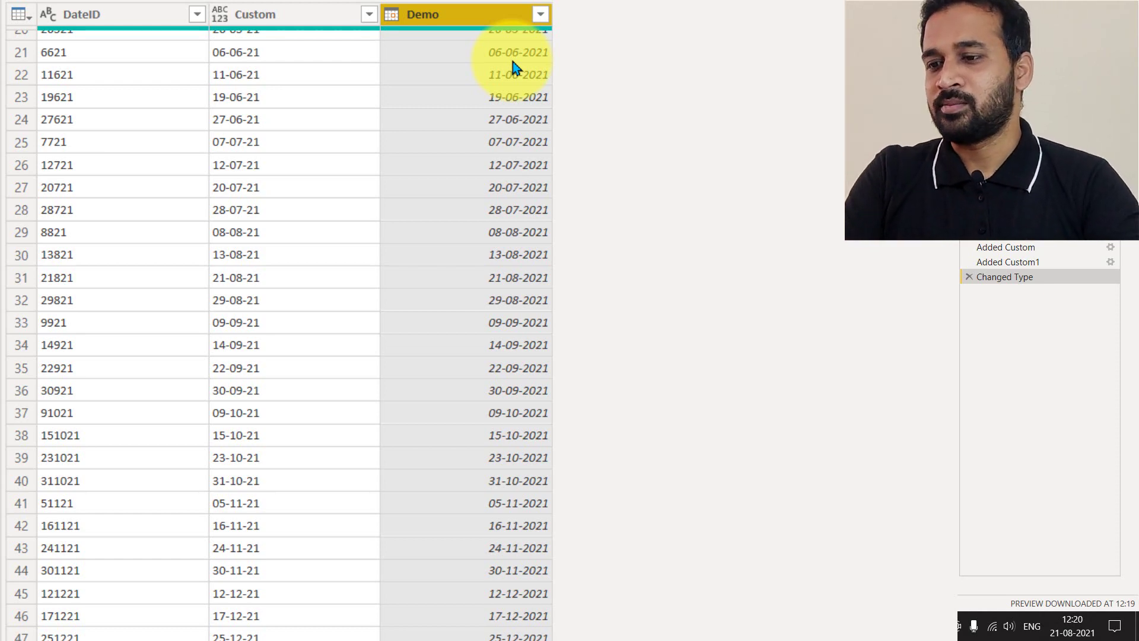
scroll(500, 147, up, 6)
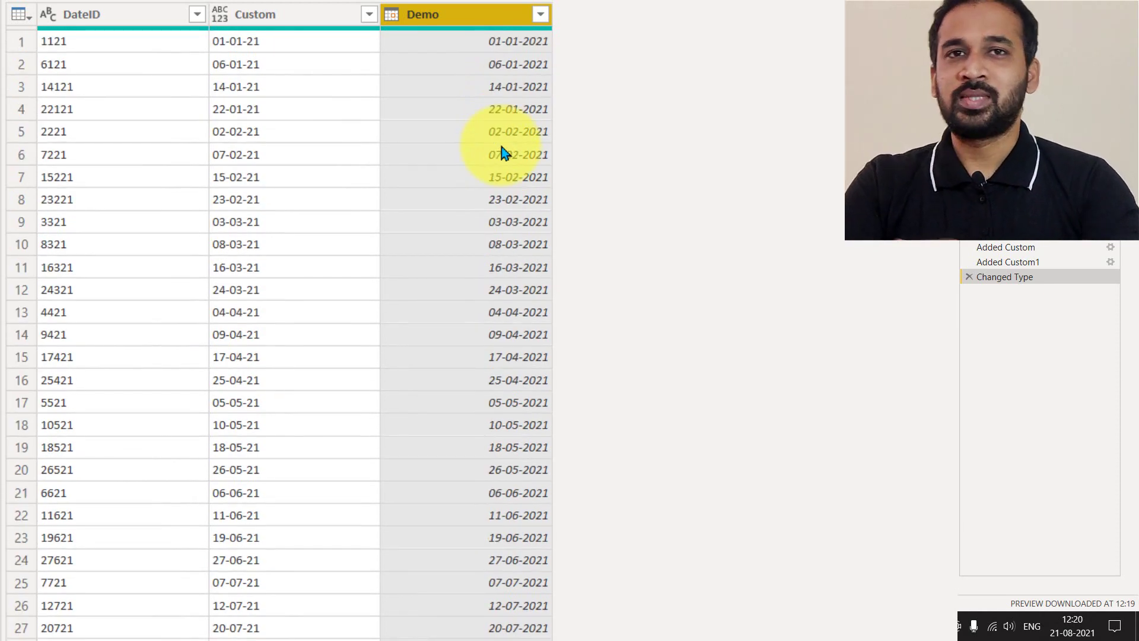